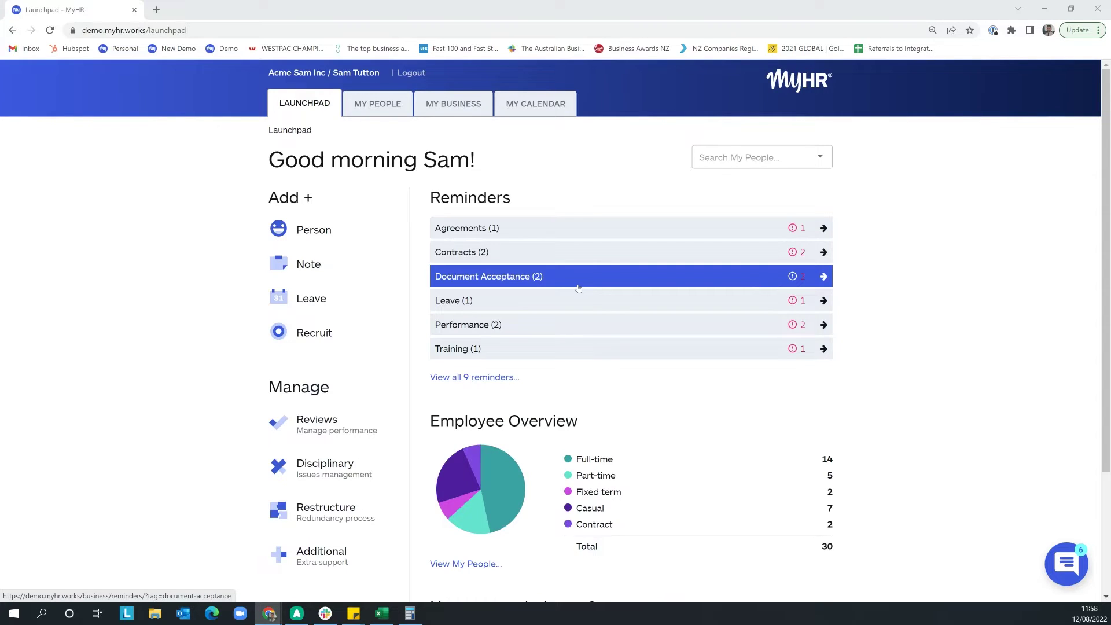
Step: Look over the launchpad's employee overview and open the list of open help requests
scroll(575, 288, "down", 2)
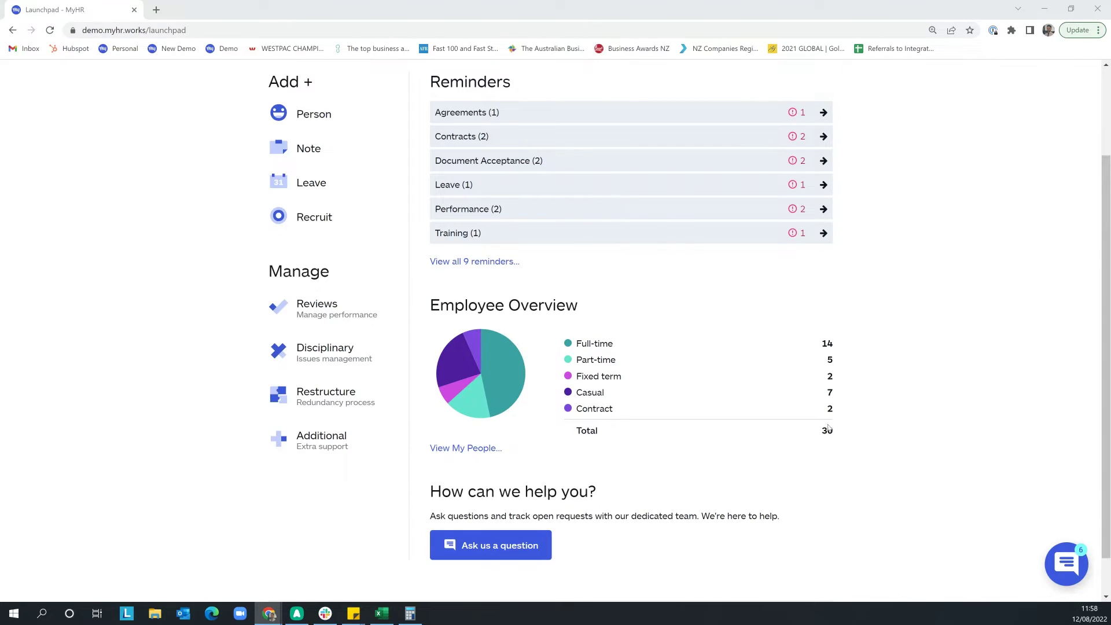
scroll(828, 431, "down", 1)
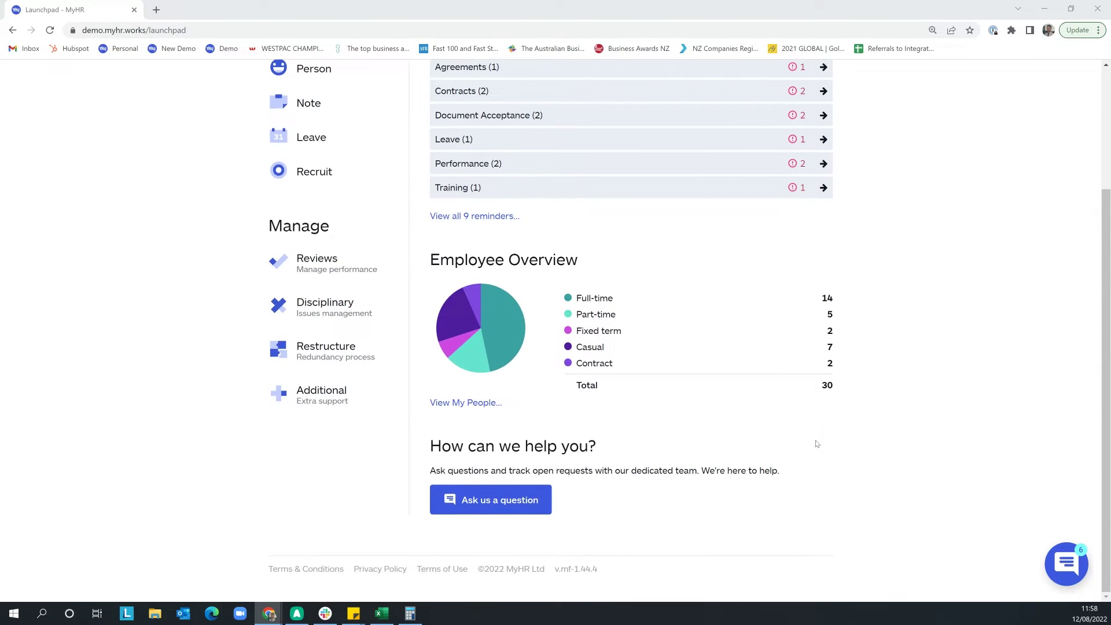
left_click(504, 499)
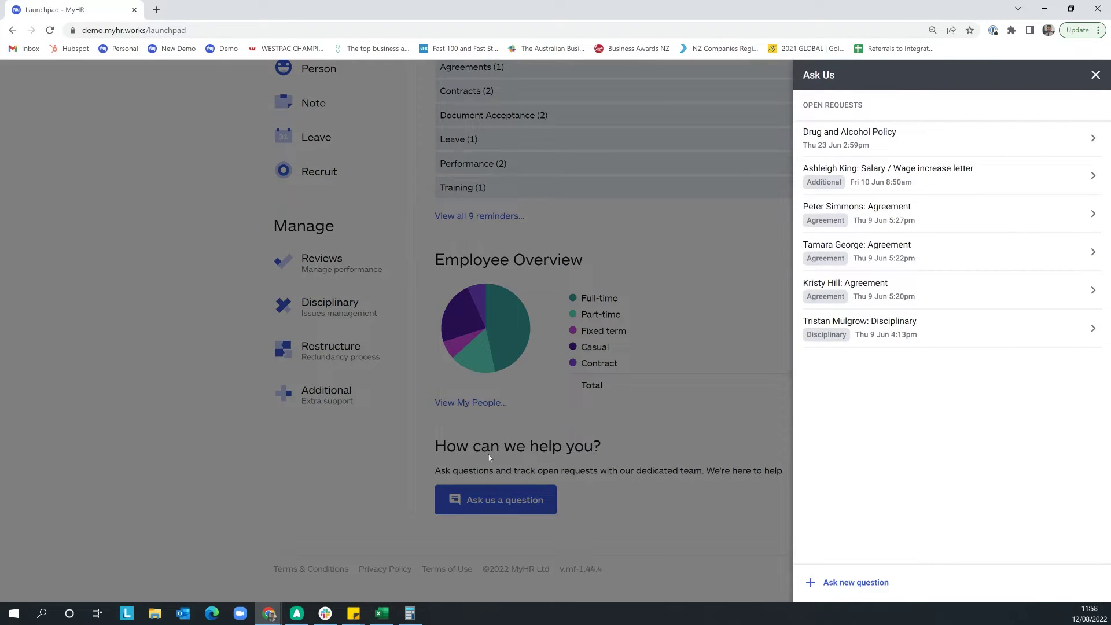
Step: Draft a new question with subject "Sick" and message "What are the sick leave entitlements?", and discard it without submitting
left_click(844, 582)
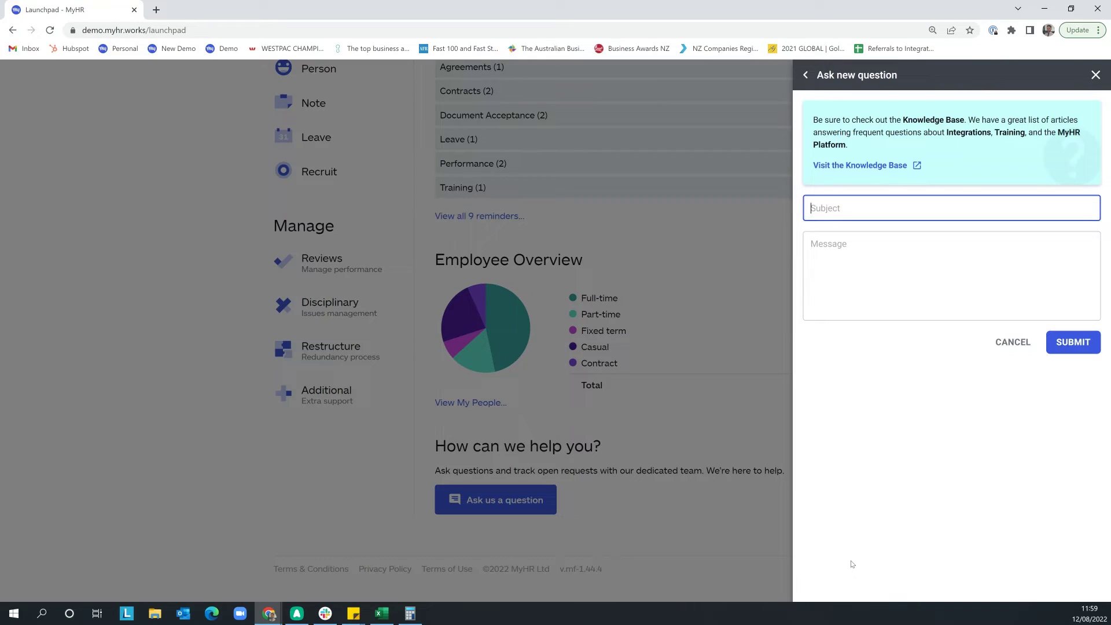
type("Sick")
key("Tab")
type("What")
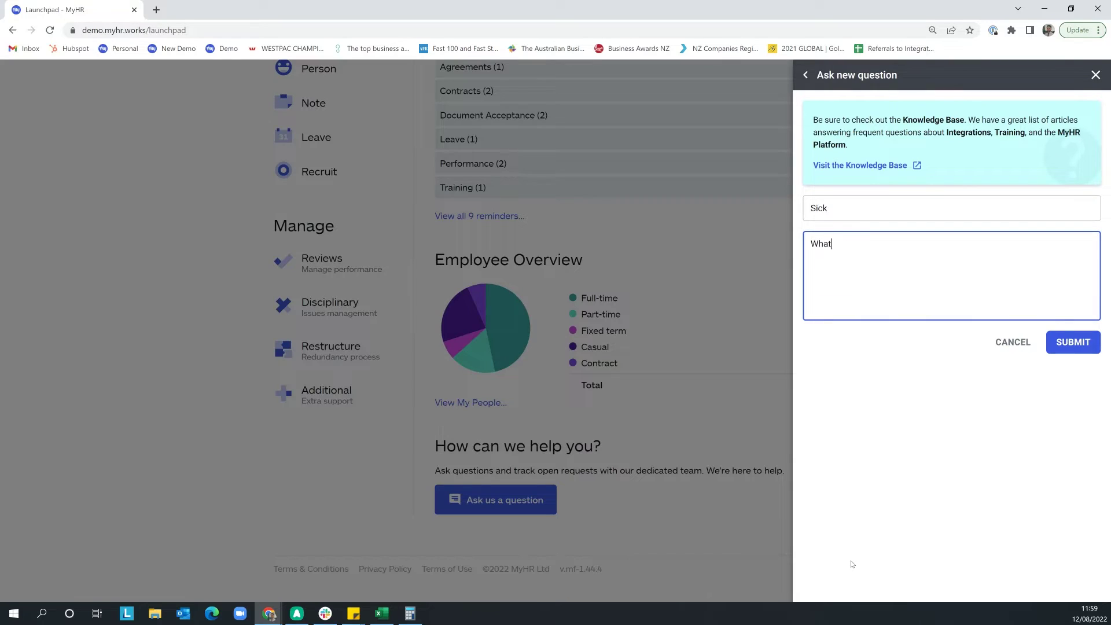
type(" are the sick leave entitlements?")
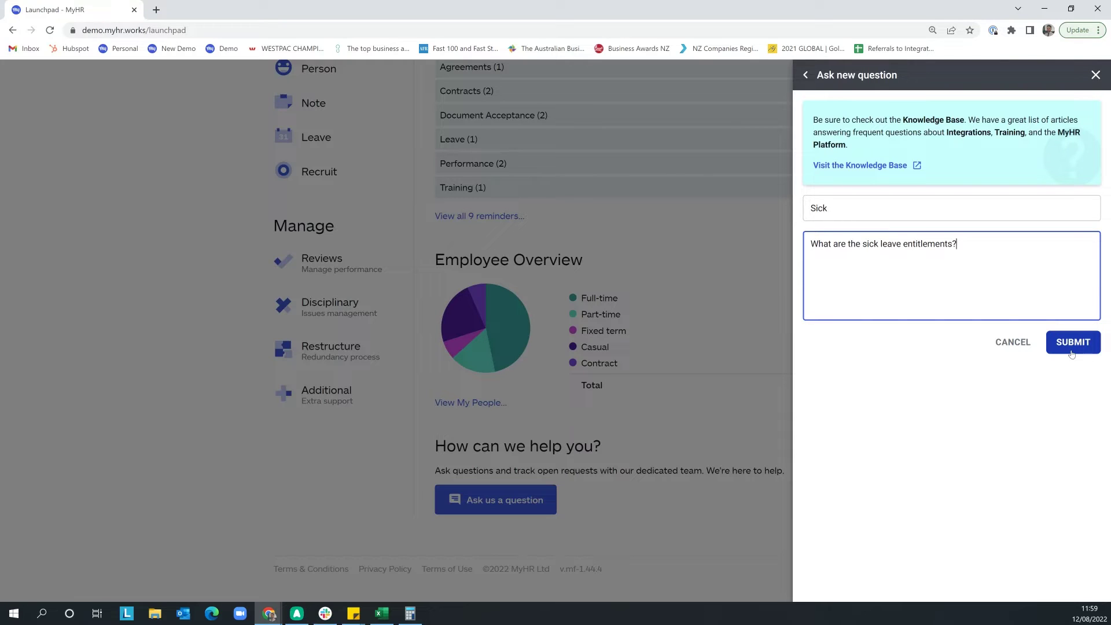
left_click(1012, 342)
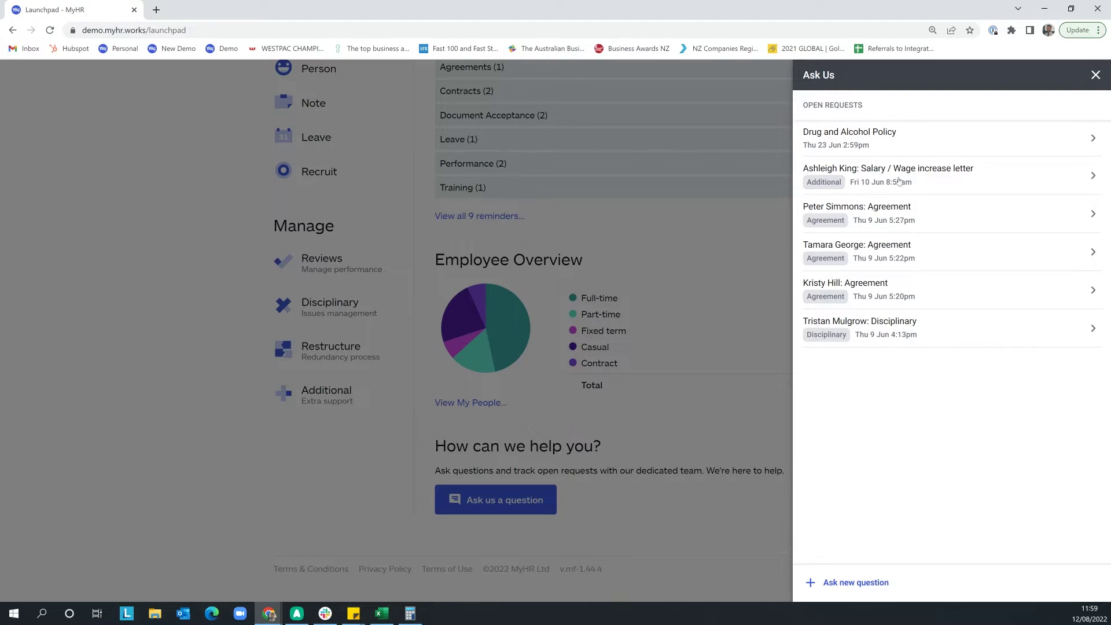
Step: Read the full message thread of the open Drug and Alcohol Policy request and close the help requests
left_click(885, 132)
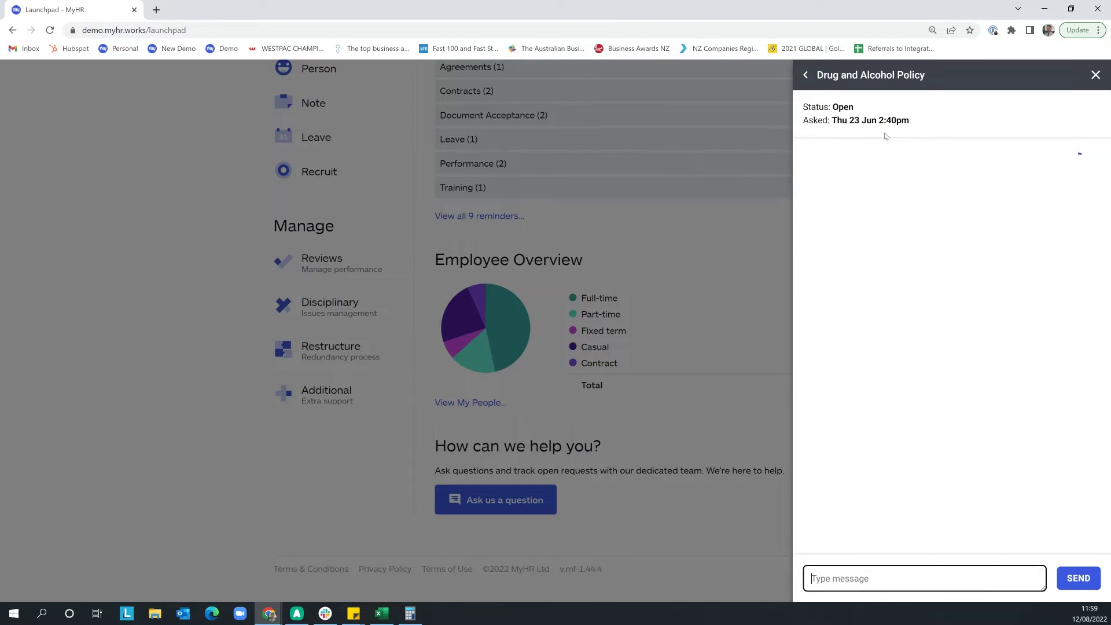
scroll(900, 245, "up", 3)
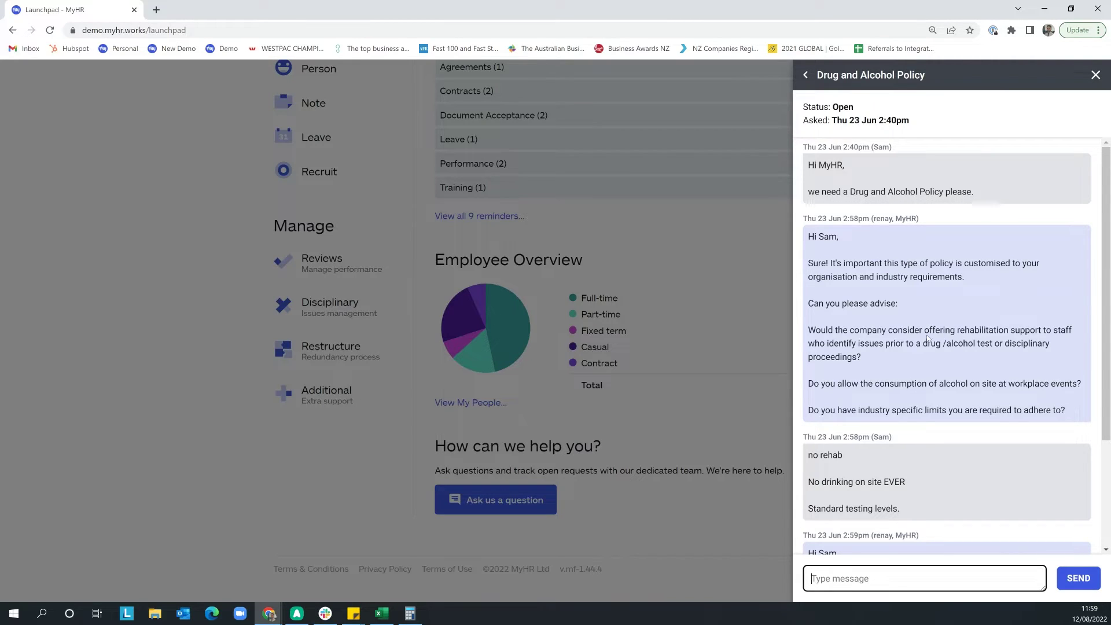
scroll(927, 335, "down", 2)
scroll(925, 335, "down", 2)
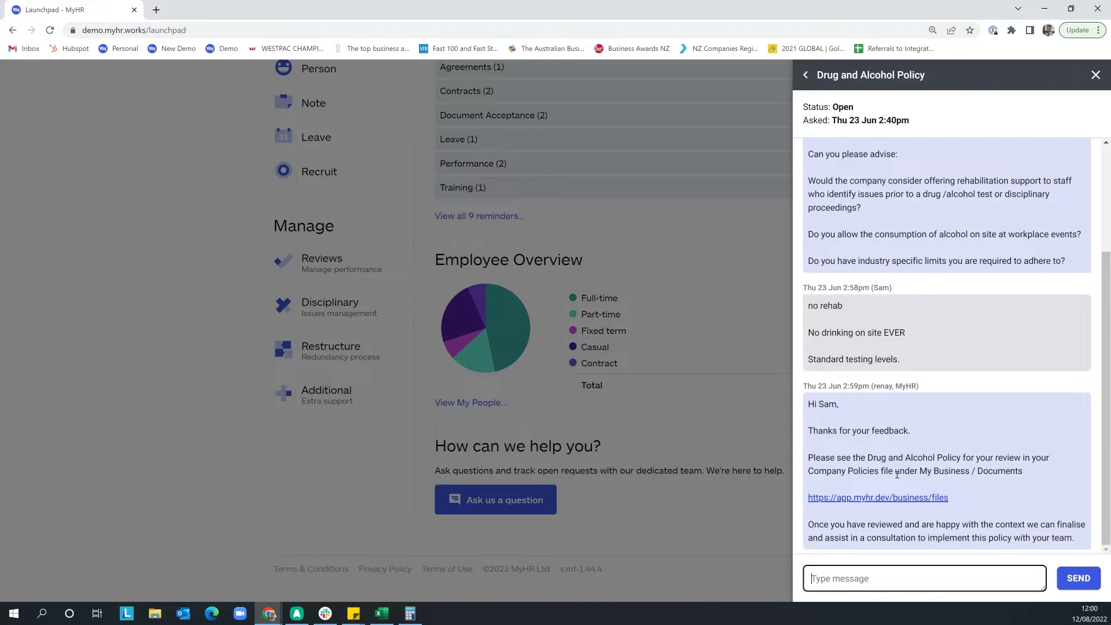
left_click(1096, 74)
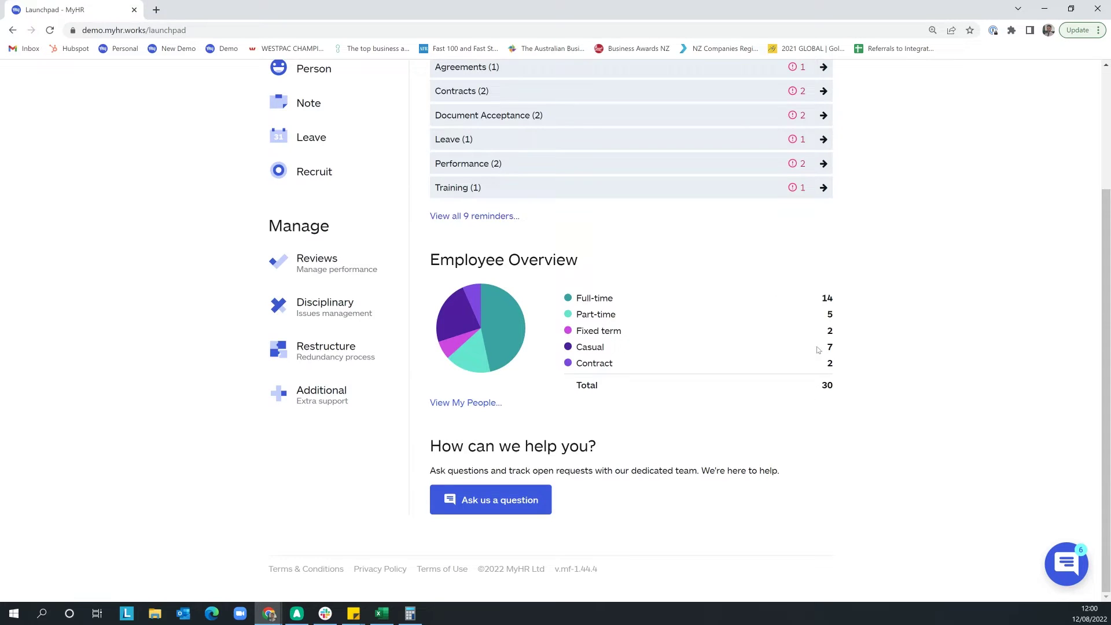
Step: Start the Add Person form from the launchpad and set the current employment status to New person
scroll(820, 349, "up", 3)
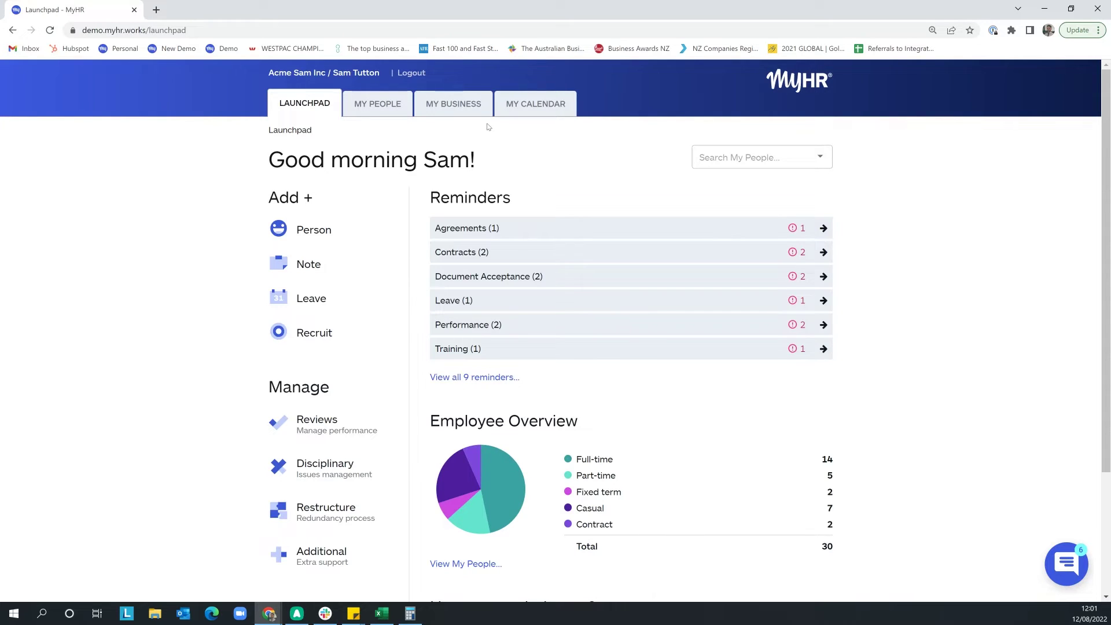
left_click(313, 234)
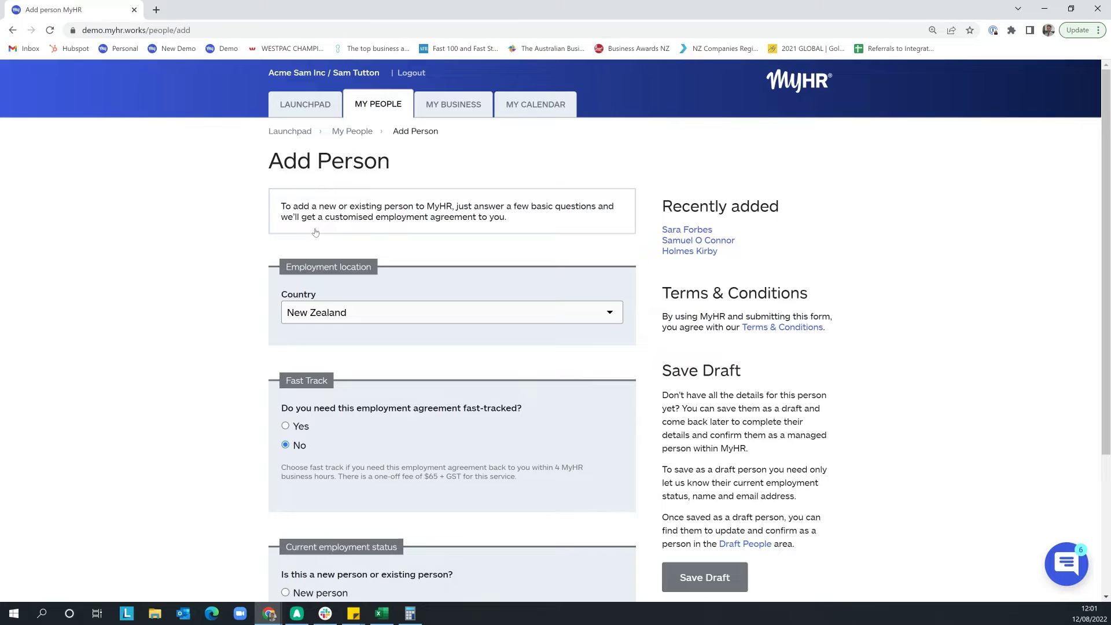
scroll(388, 238, "down", 3)
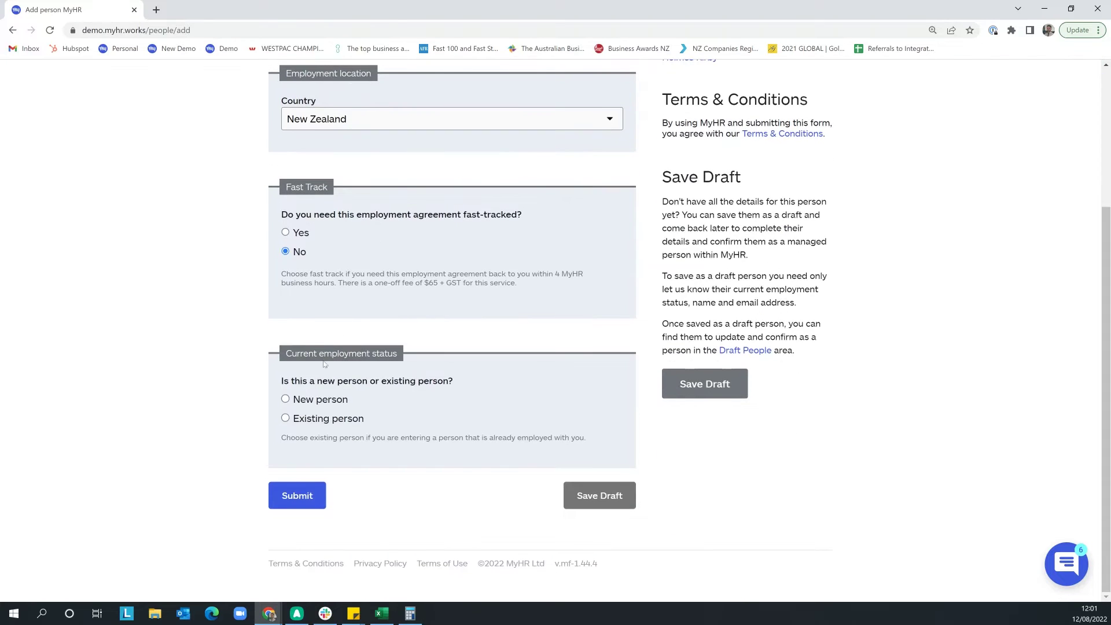
left_click(313, 405)
scroll(331, 403, "down", 1)
scroll(331, 403, "down", 3)
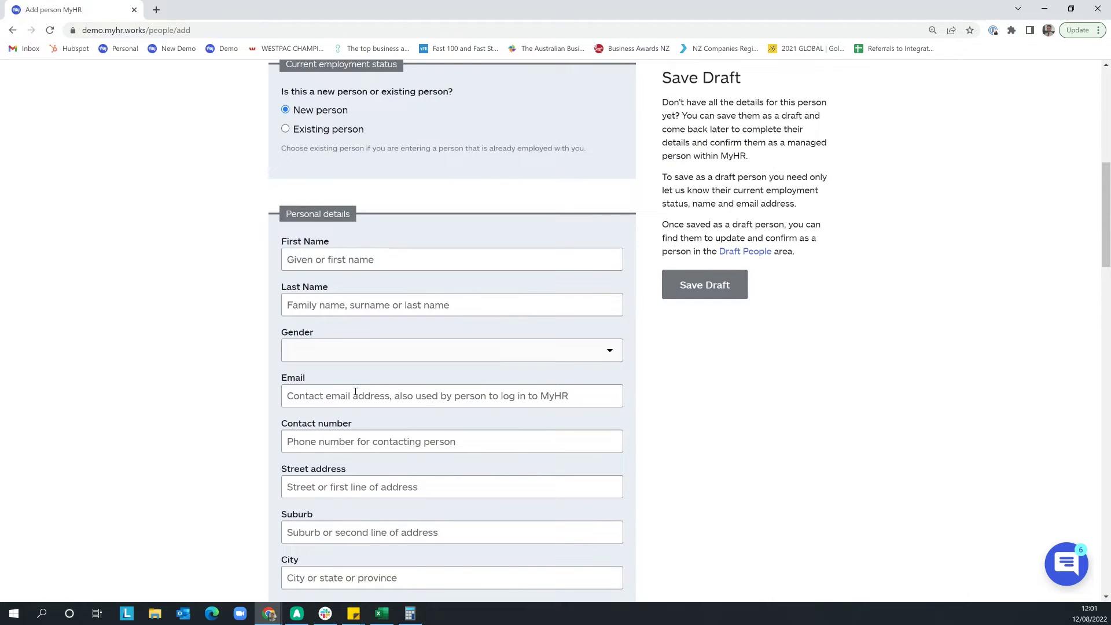
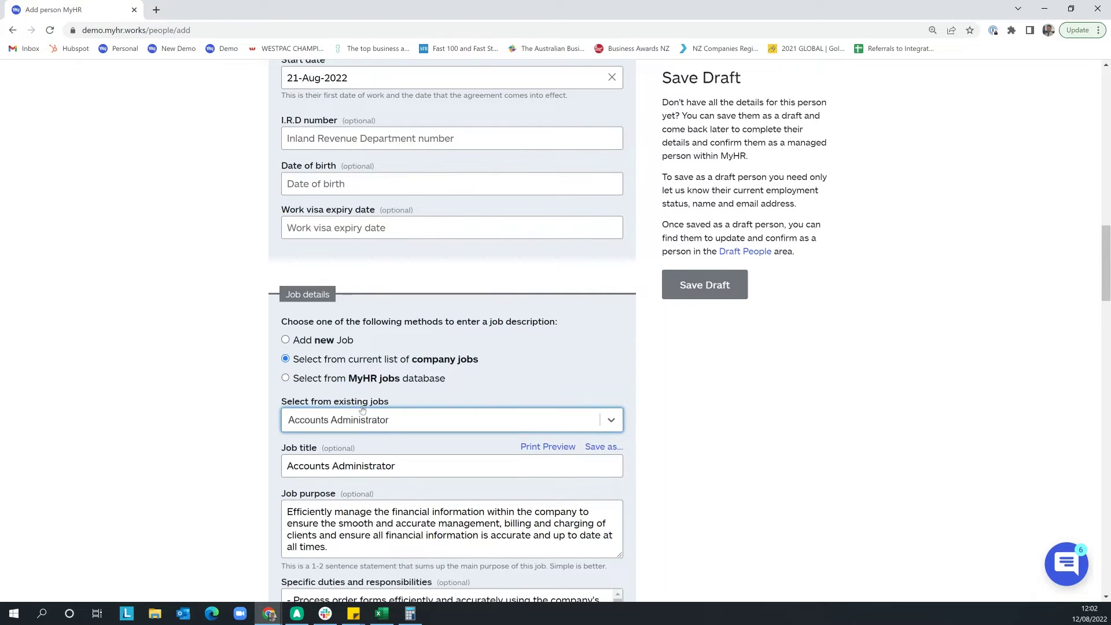
Step: Fill the job details with the Barista job description from the MyHR jobs database
left_click(299, 376)
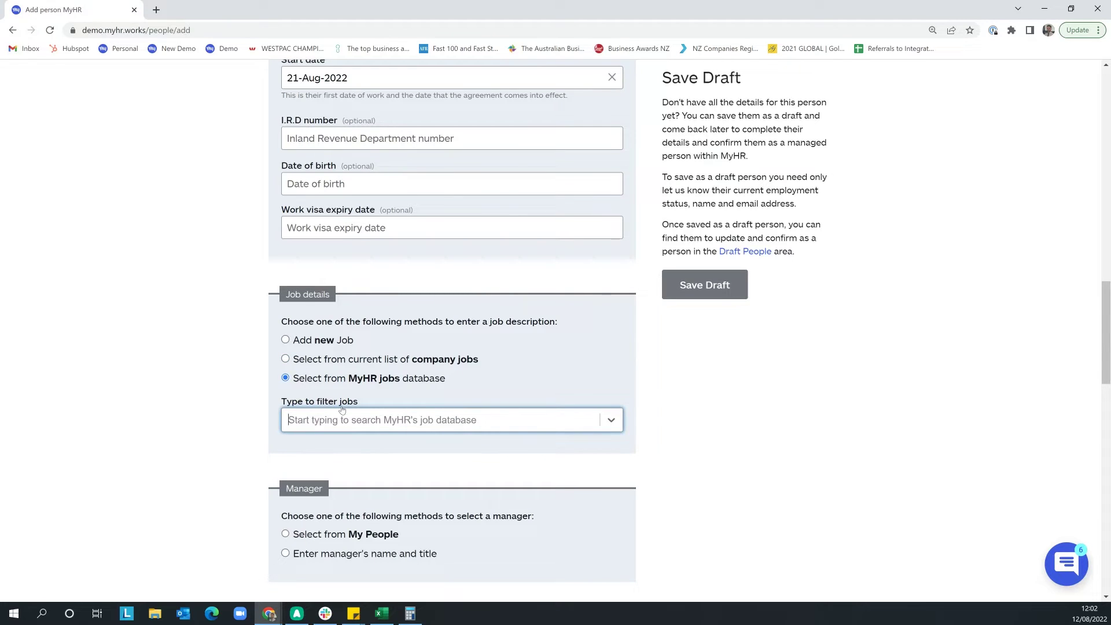
type("bari")
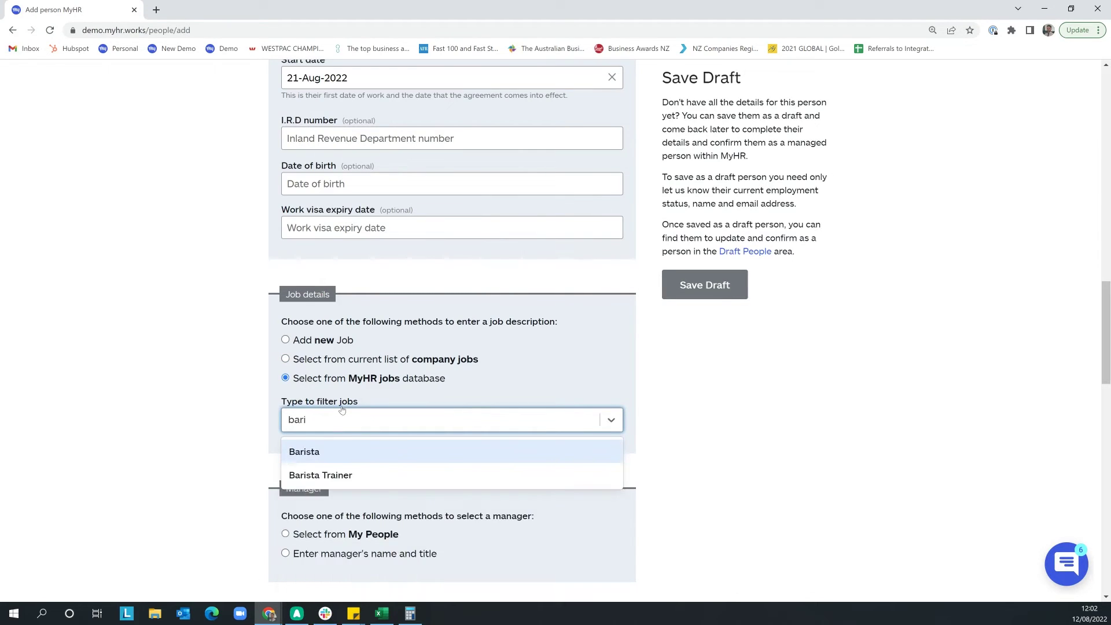
key("Return")
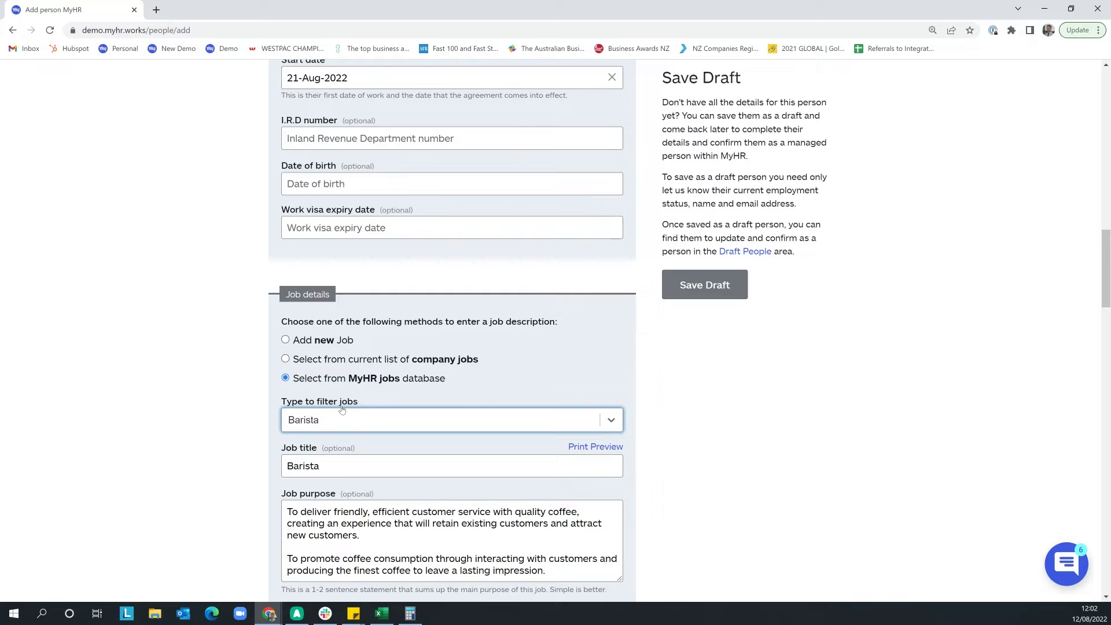
Step: Review the Barista job description and the form's manager, department, employment type, self service, performance review and leave sections
scroll(347, 422, "down", 6)
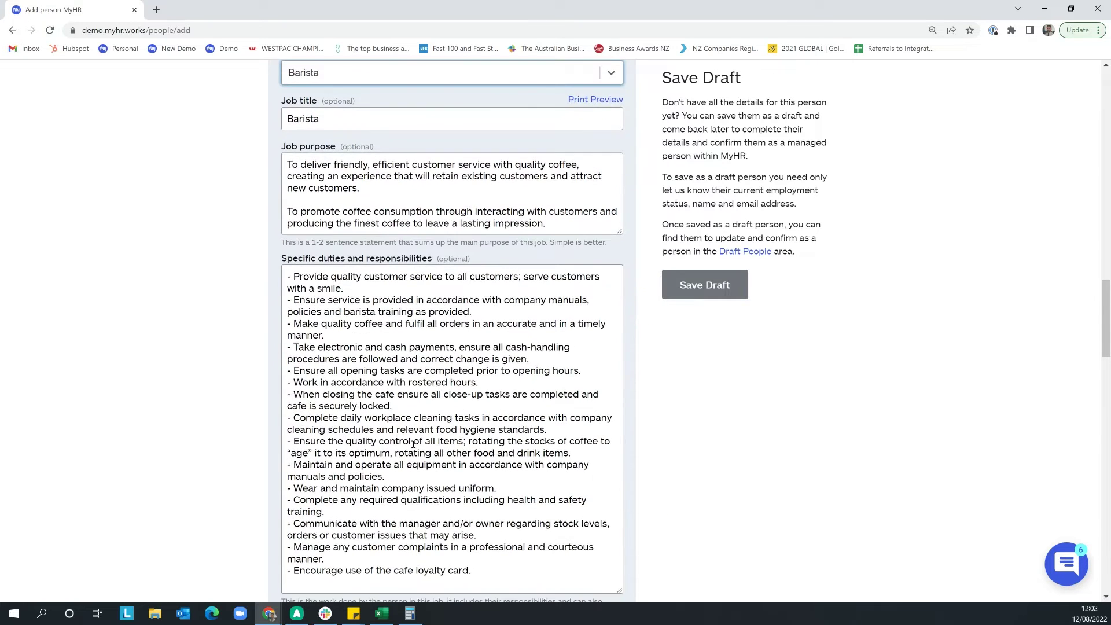
left_click(376, 399)
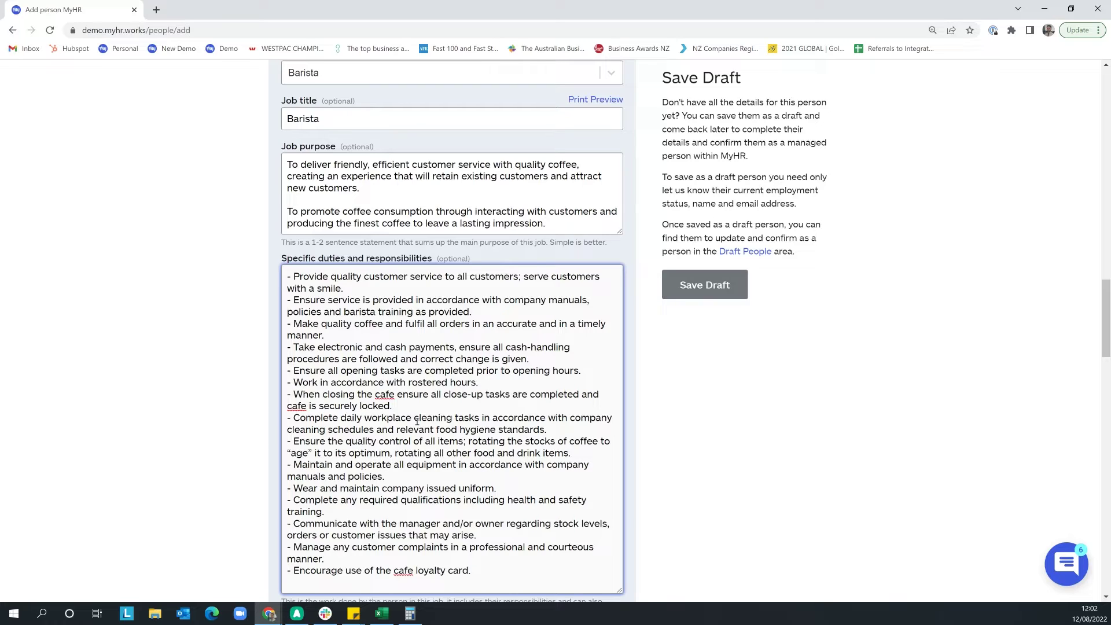
scroll(660, 435, "down", 10)
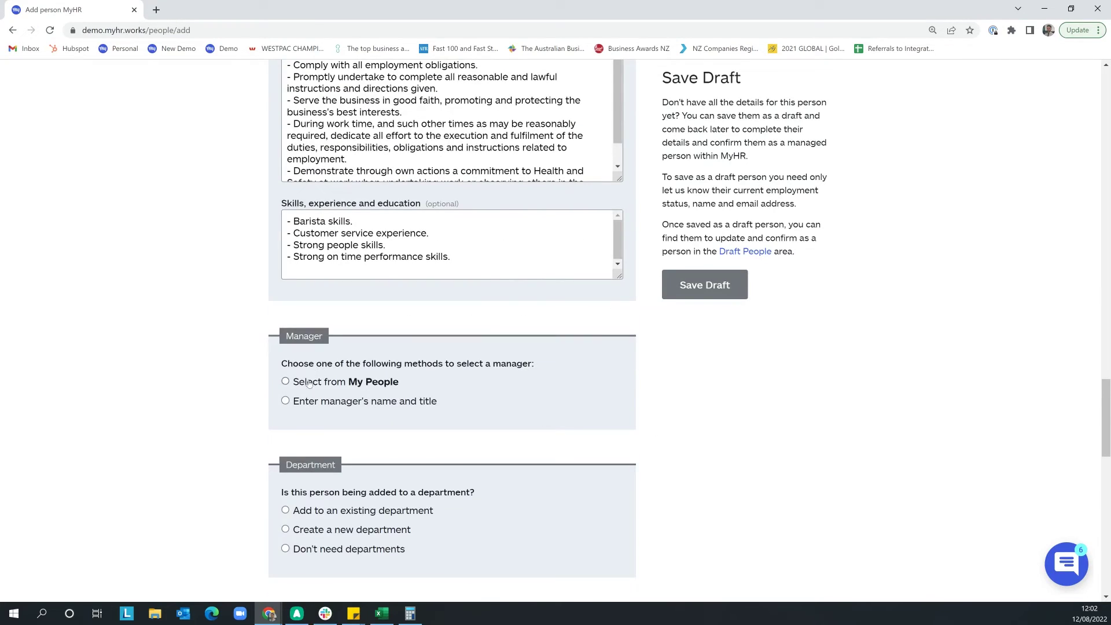
scroll(319, 382, "down", 3)
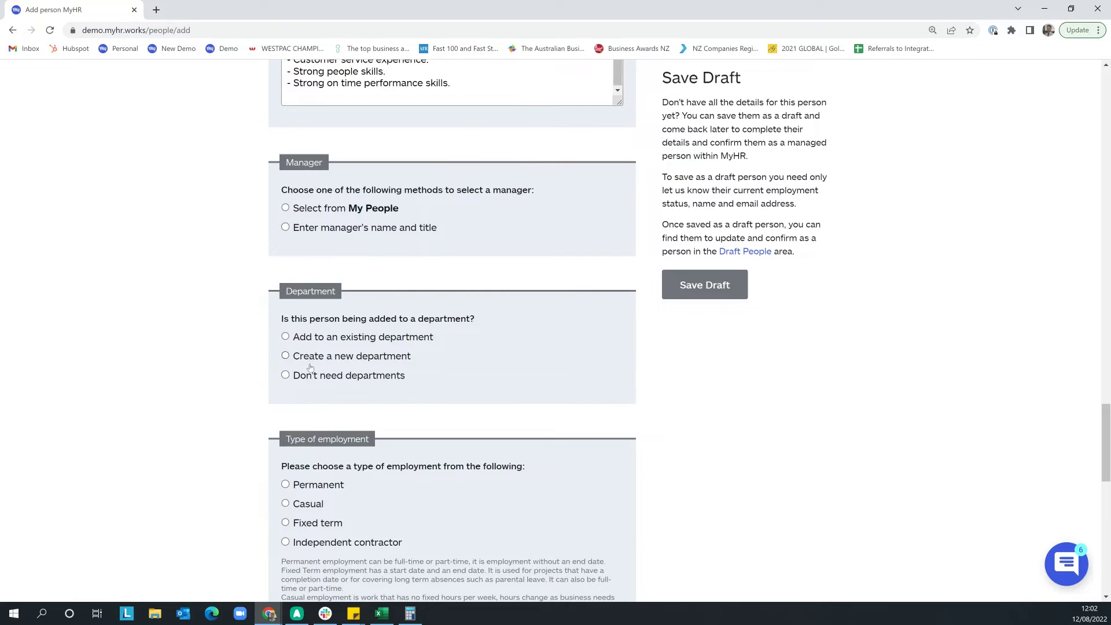
scroll(341, 393, "down", 4)
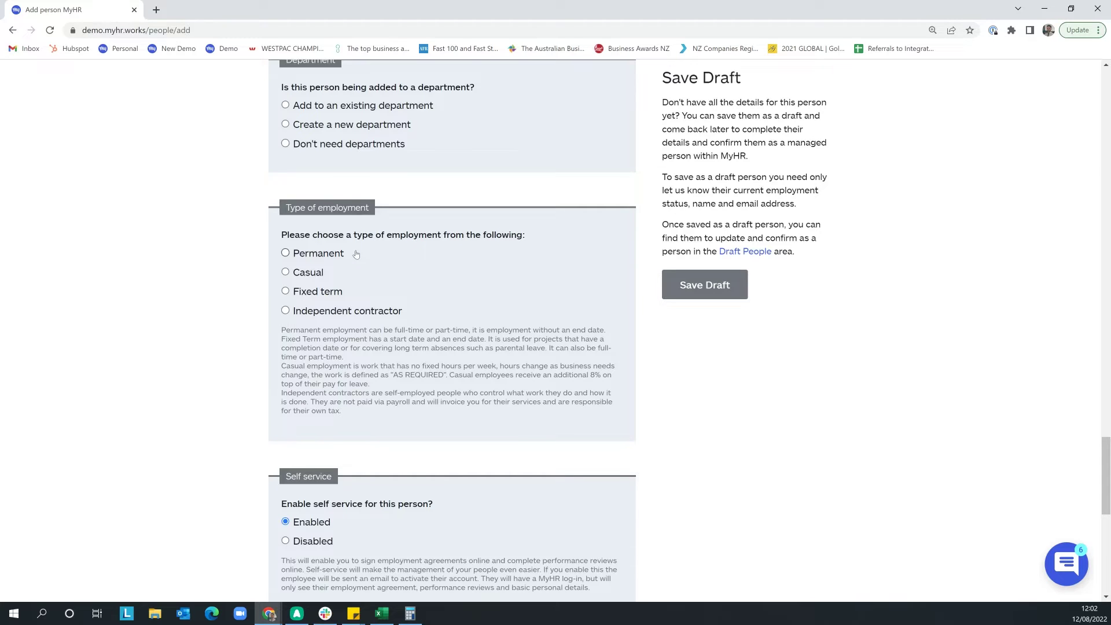
scroll(356, 255, "down", 3)
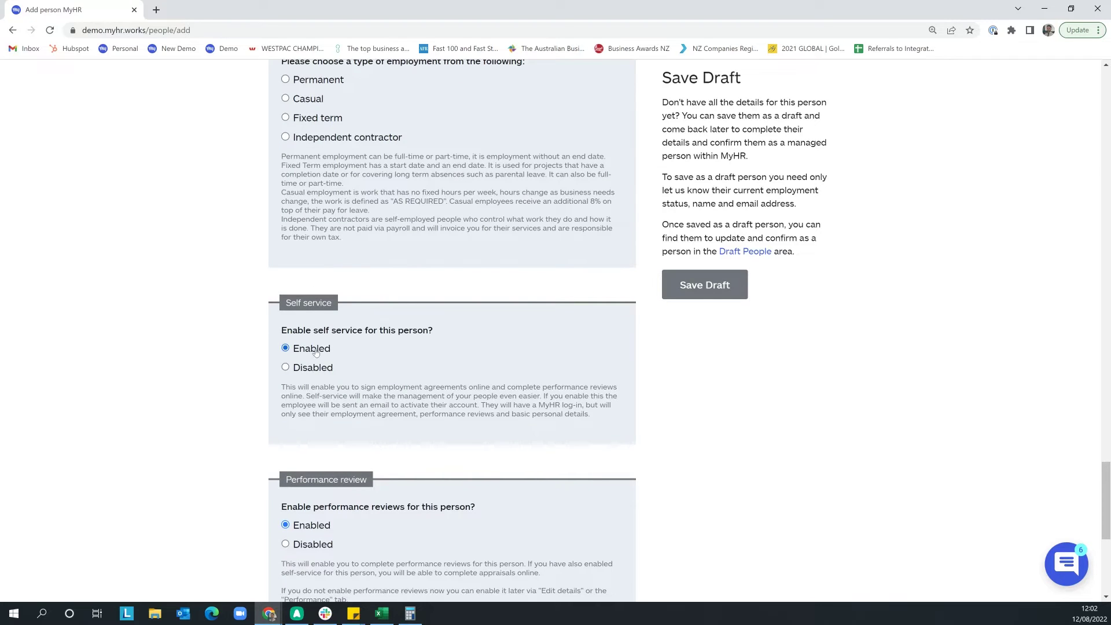
scroll(310, 353, "down", 3)
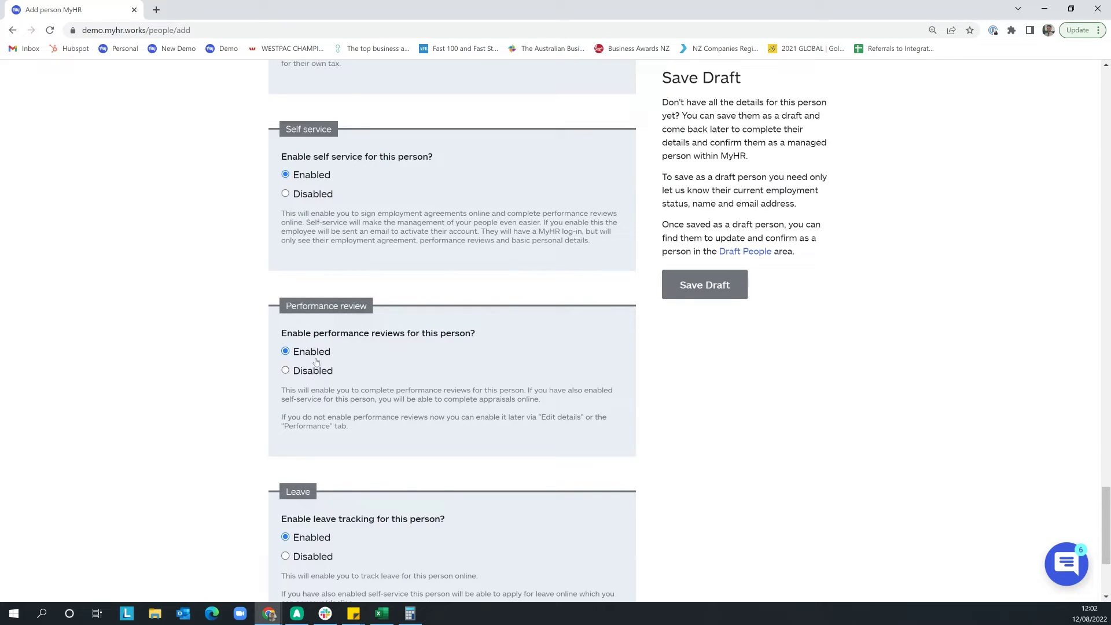
scroll(330, 393, "down", 3)
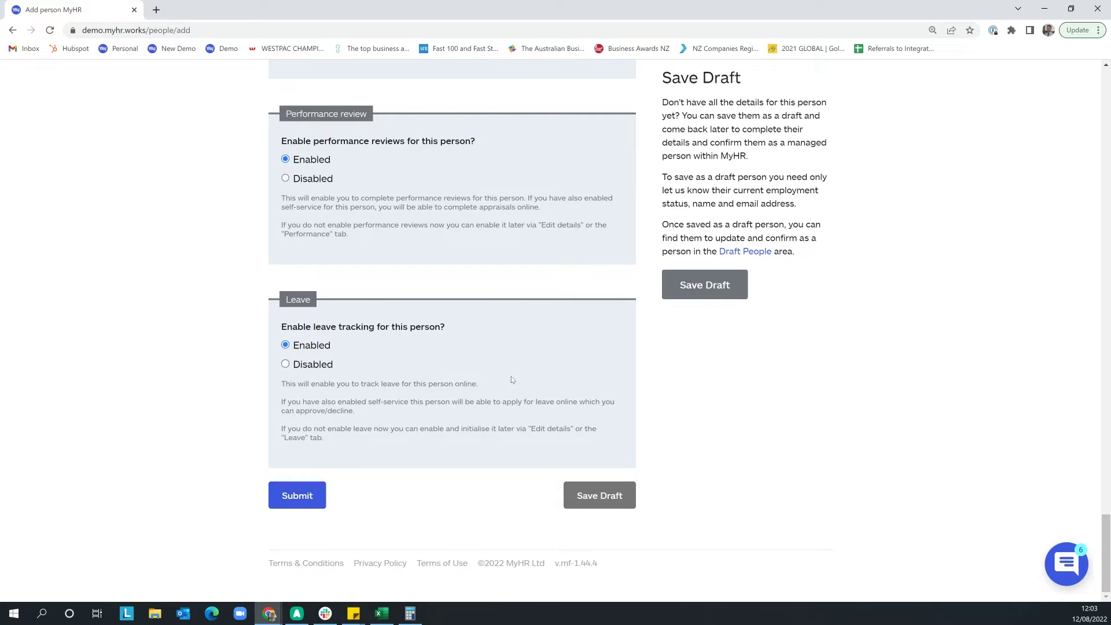
scroll(492, 376, "up", 15)
scroll(576, 374, "up", 20)
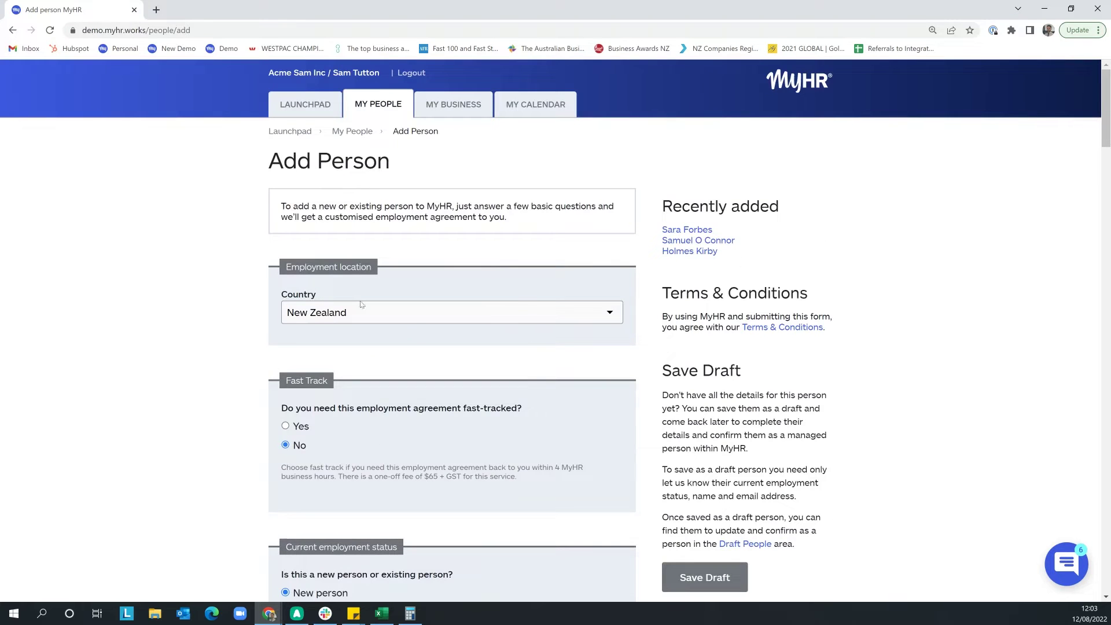
Step: Return to the launchpad and open the document from the reminder for the agreement awaiting employer signature
left_click(305, 104)
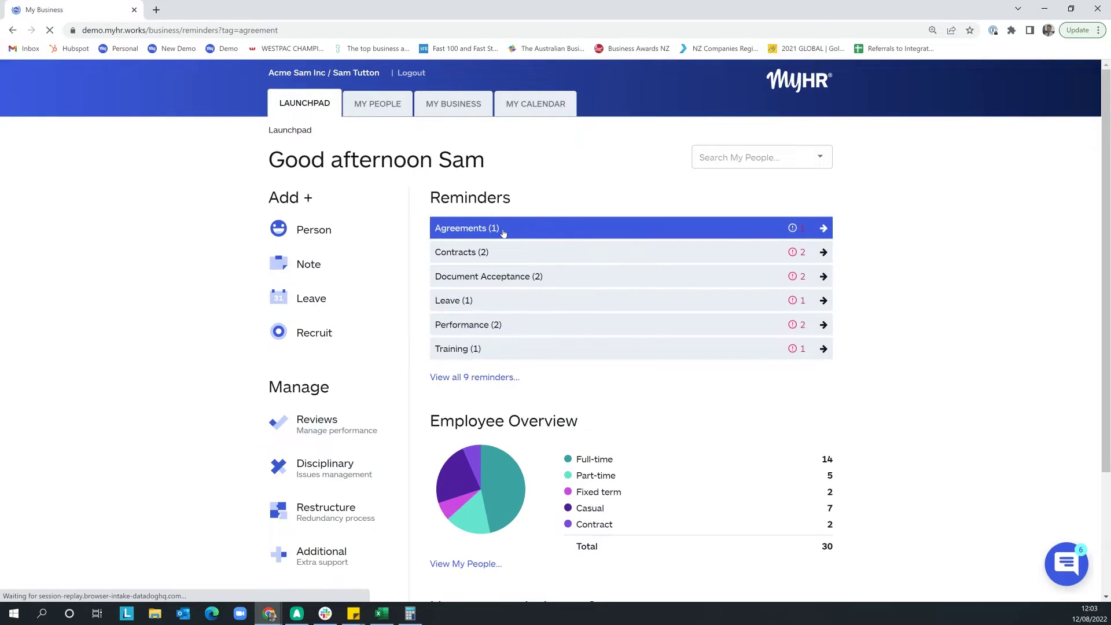
left_click(557, 275)
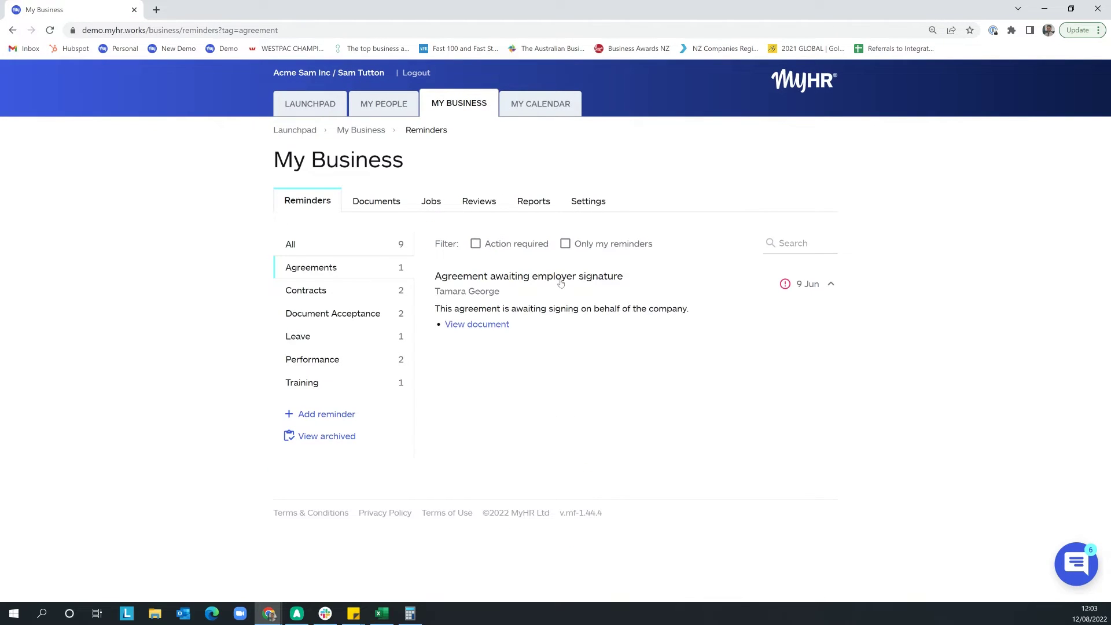
left_click(487, 325)
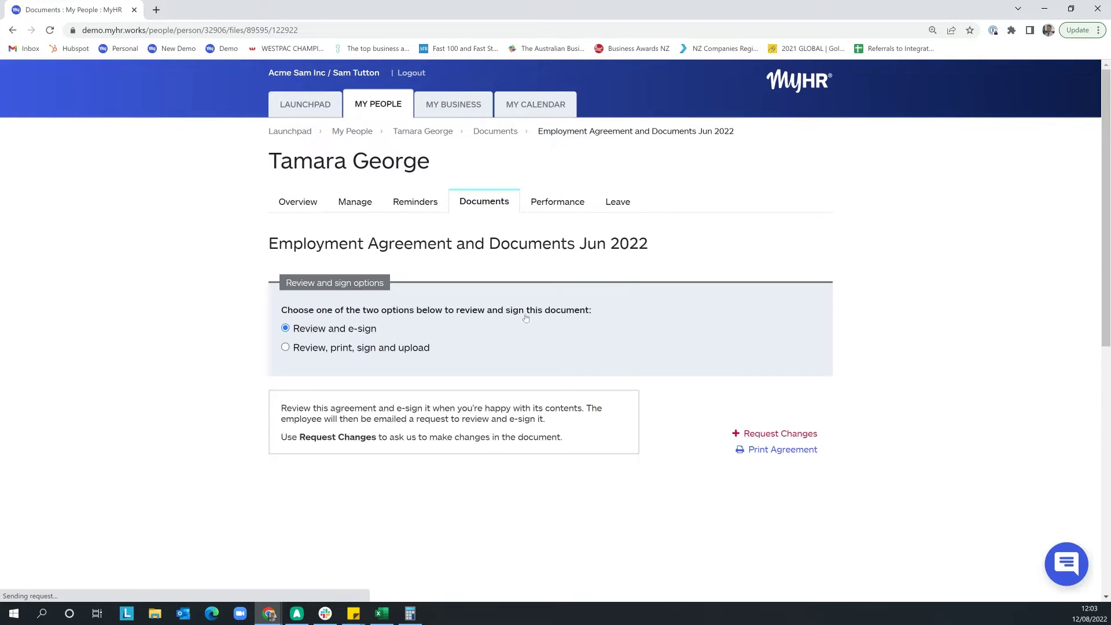
Step: Review the employment agreement preview and e-sign the declaration on behalf of the company
scroll(898, 345, "down", 5)
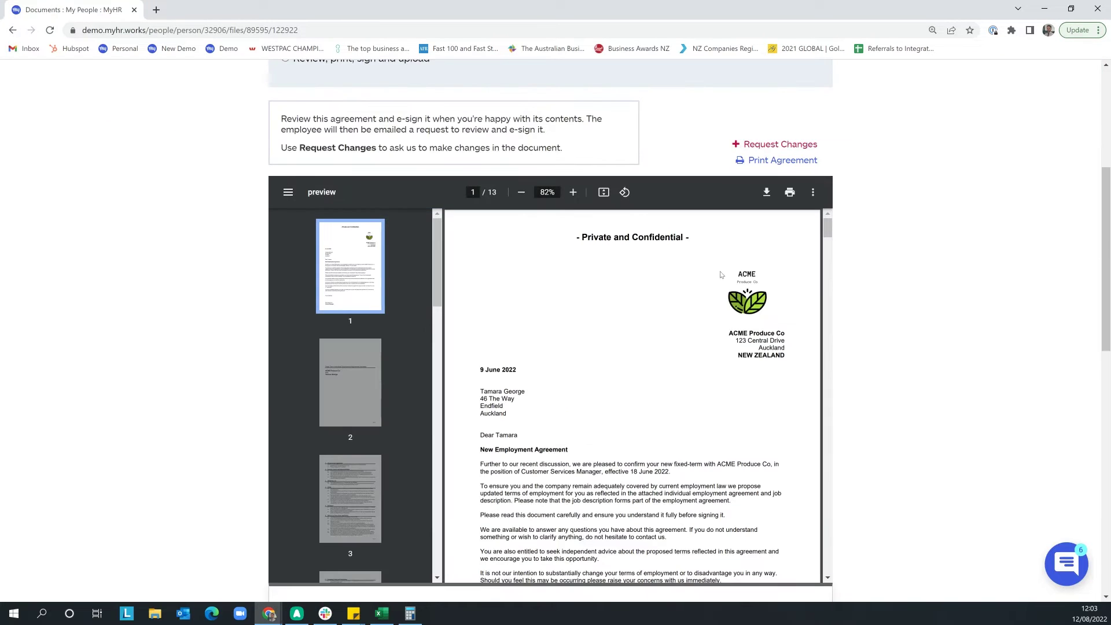
scroll(717, 359, "down", 6)
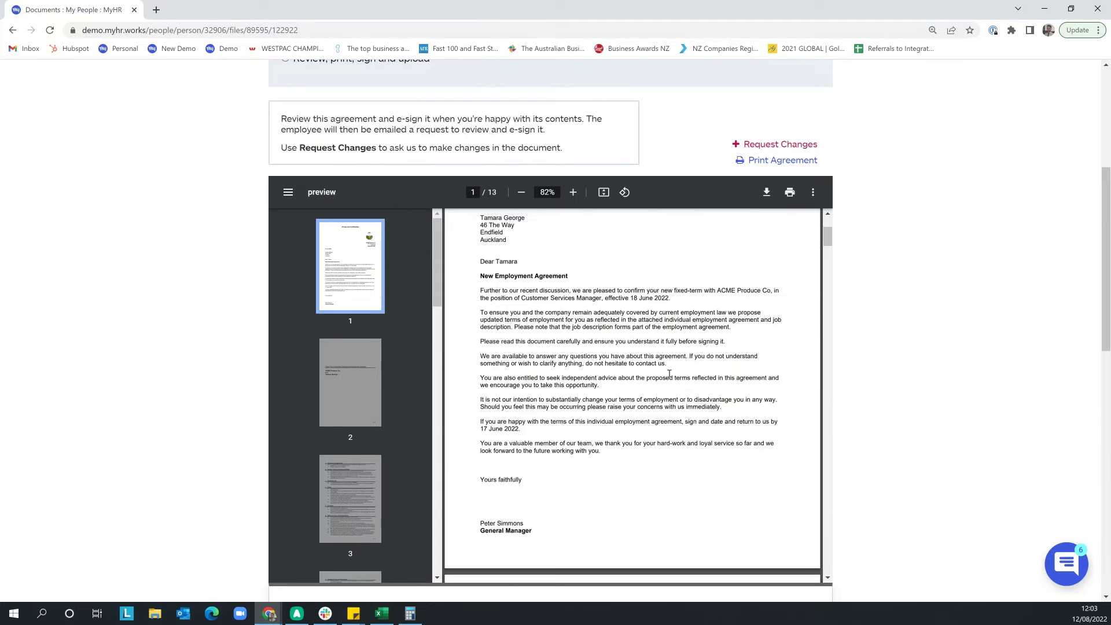
scroll(672, 375, "down", 11)
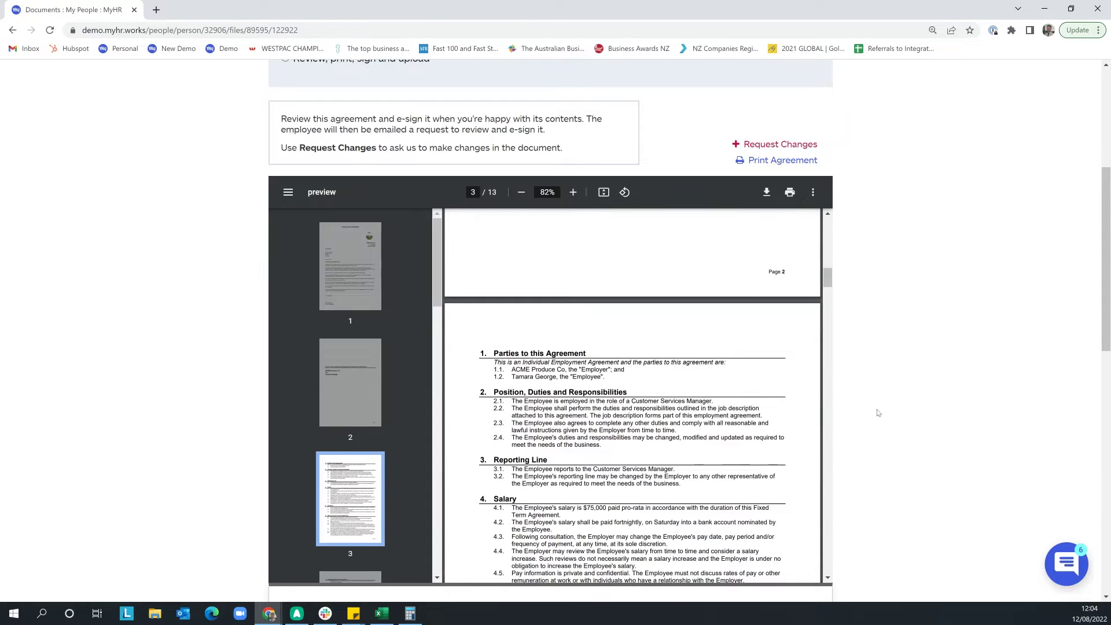
scroll(874, 405, "down", 7)
left_click(348, 278)
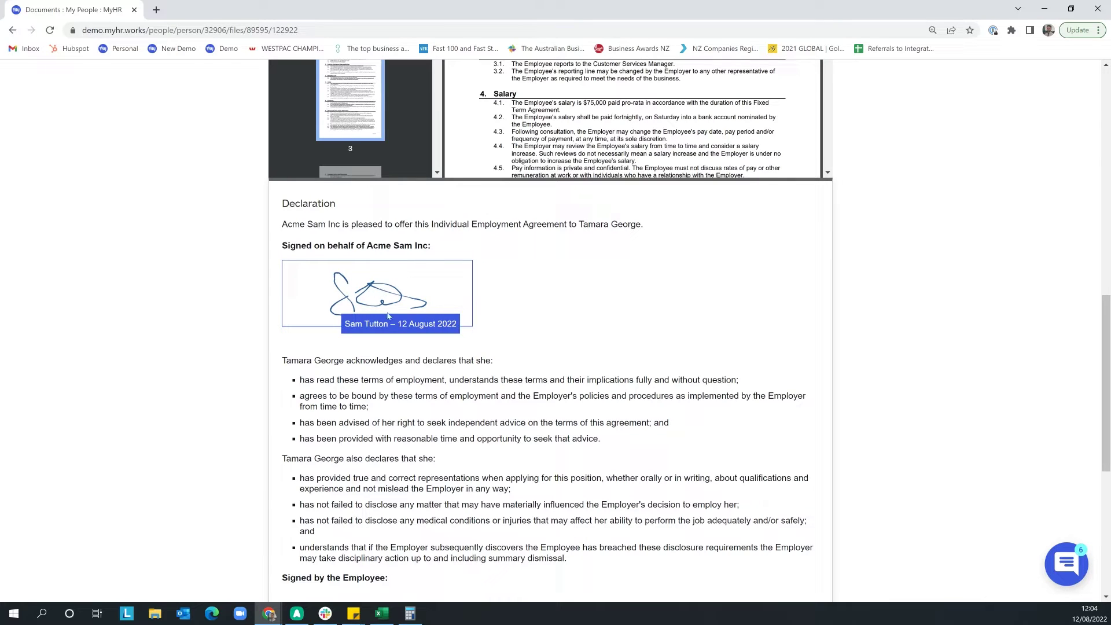
Step: Finalise the e-signed employment agreement for release to the employee and return to the launchpad
scroll(607, 355, "down", 1)
scroll(606, 355, "down", 5)
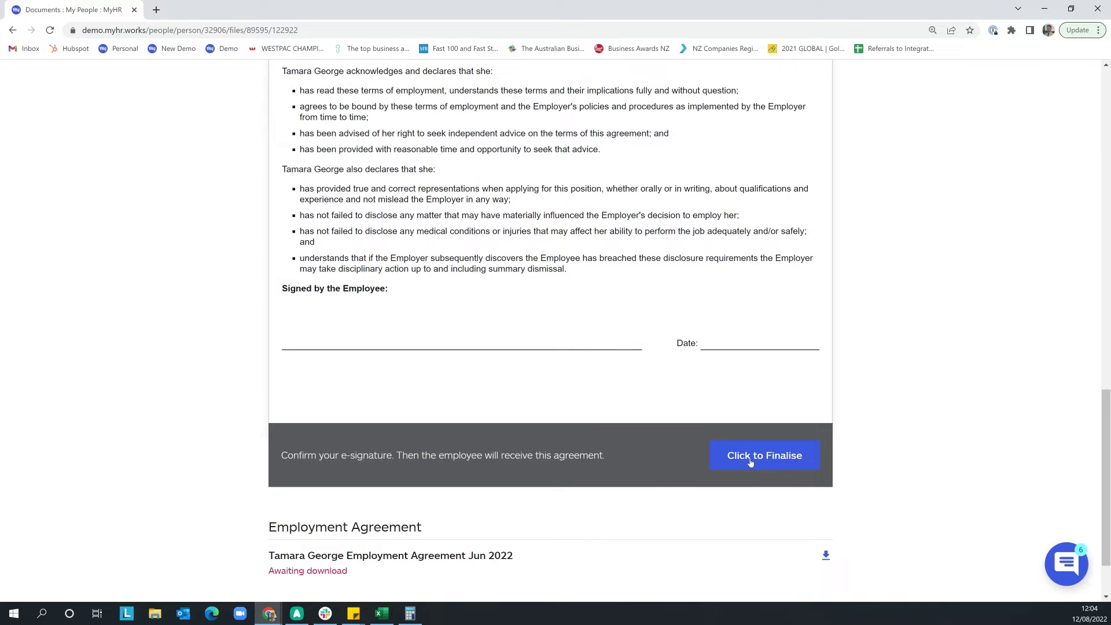
left_click(775, 456)
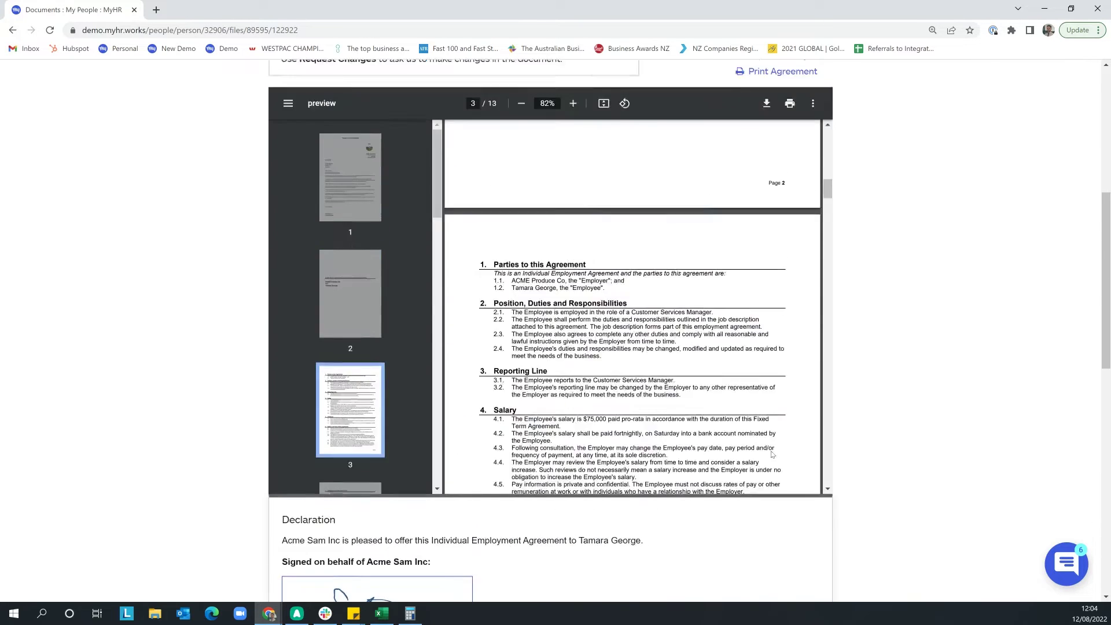
scroll(770, 451, "up", 4)
scroll(347, 162, "up", 3)
left_click(302, 107)
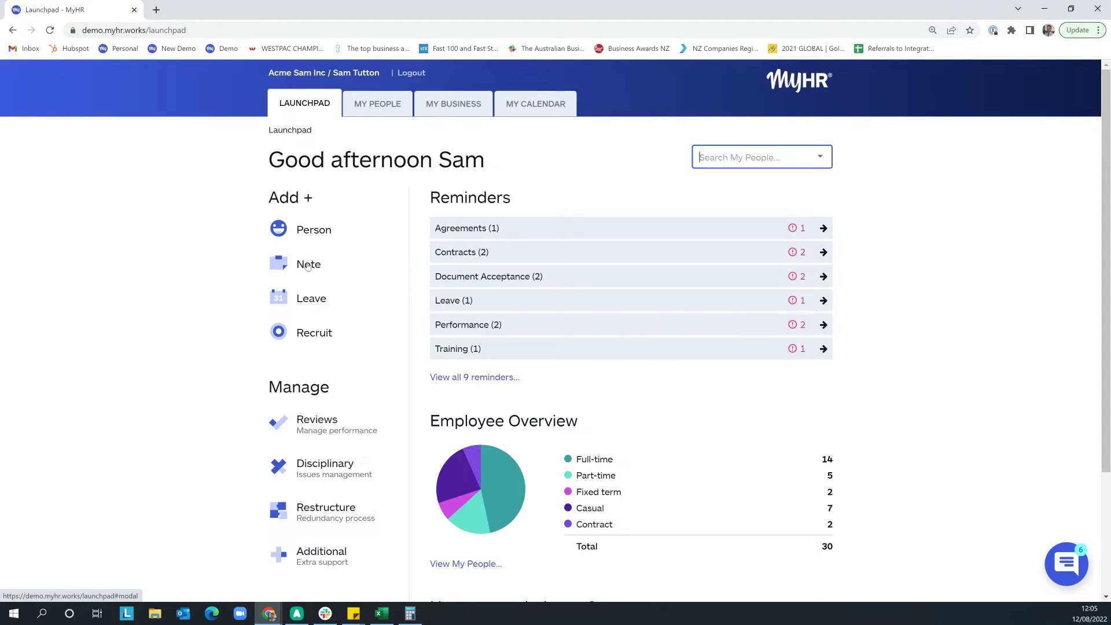
Step: Start a note for the Customer Service Manager whose name begins with "ash", commenting that the employee was late this morning
left_click(308, 265)
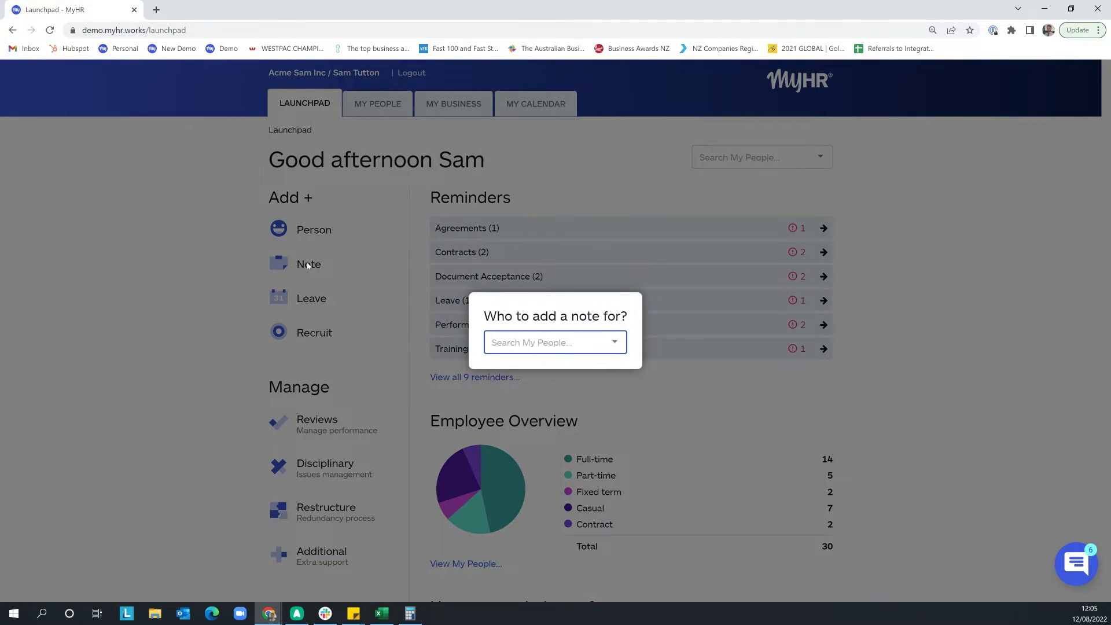
type("ash")
key("Down")
key("Return")
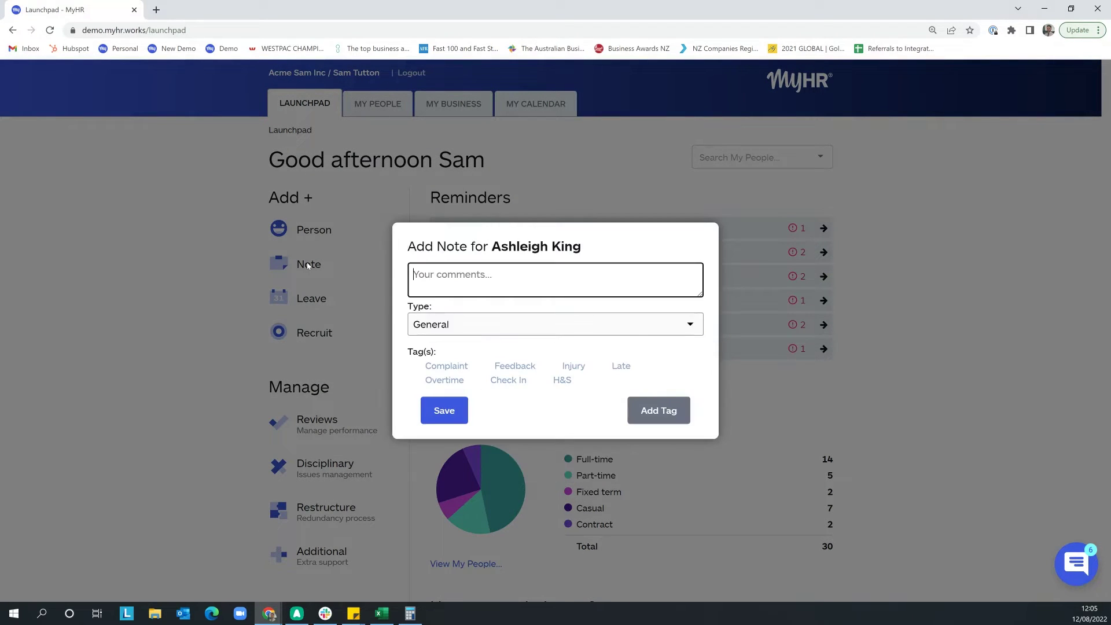
type("Ash was late this morning")
Step: Set the note's type to Negative, tag it as Late, and save it
left_click(441, 324)
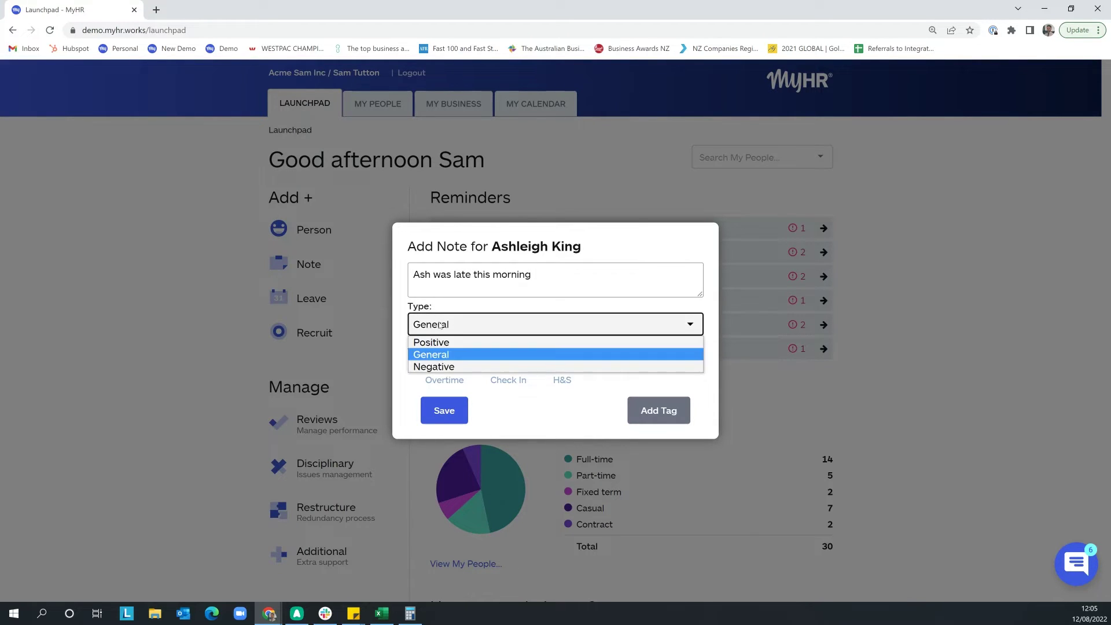
left_click(439, 368)
left_click(633, 364)
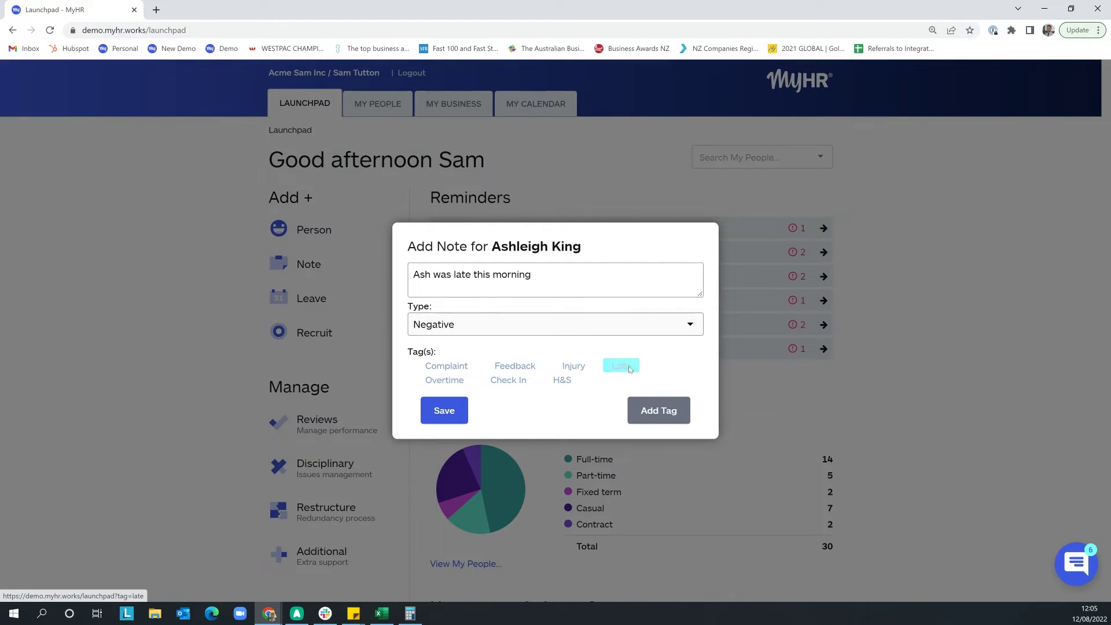
left_click(657, 416)
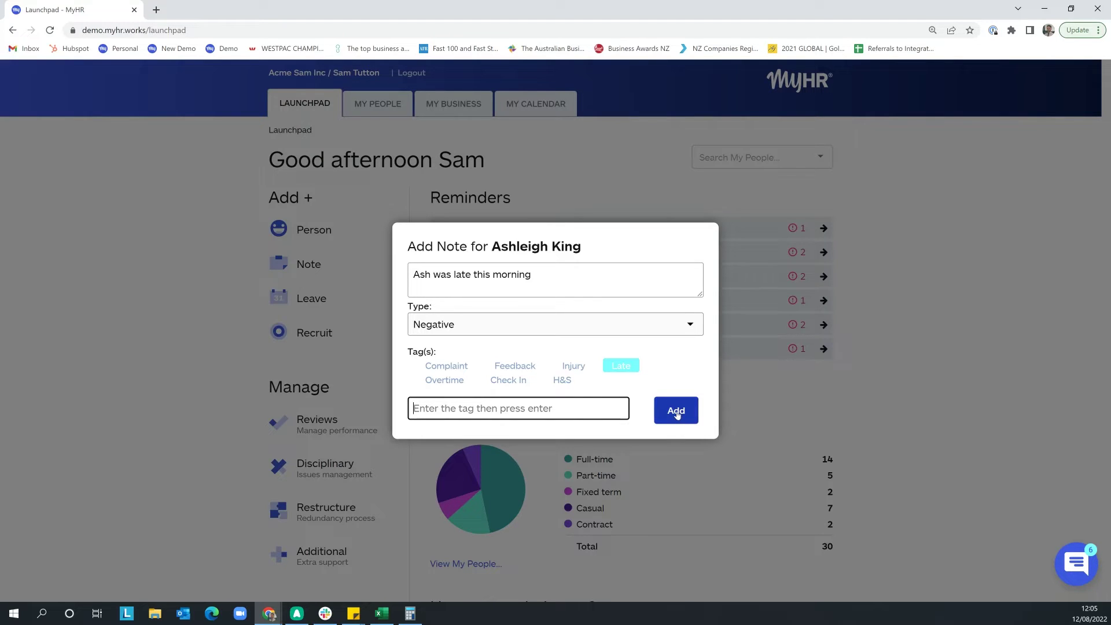
left_click(677, 415)
left_click(443, 413)
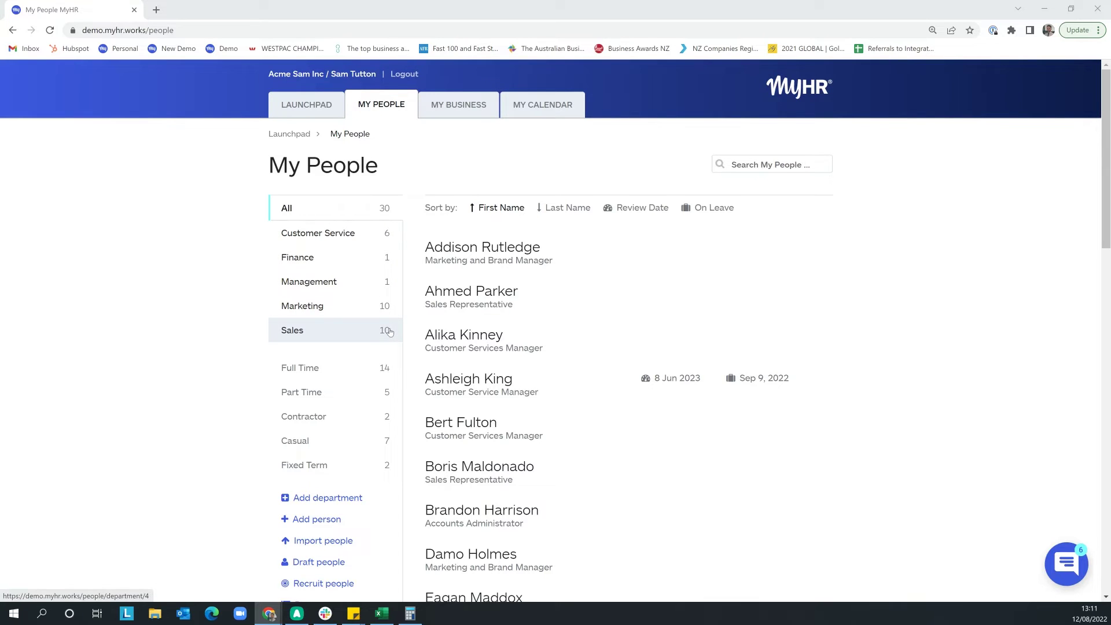
Step: Examine the My People departments, employment types and people management options, including the Add department form
scroll(331, 357, "down", 1)
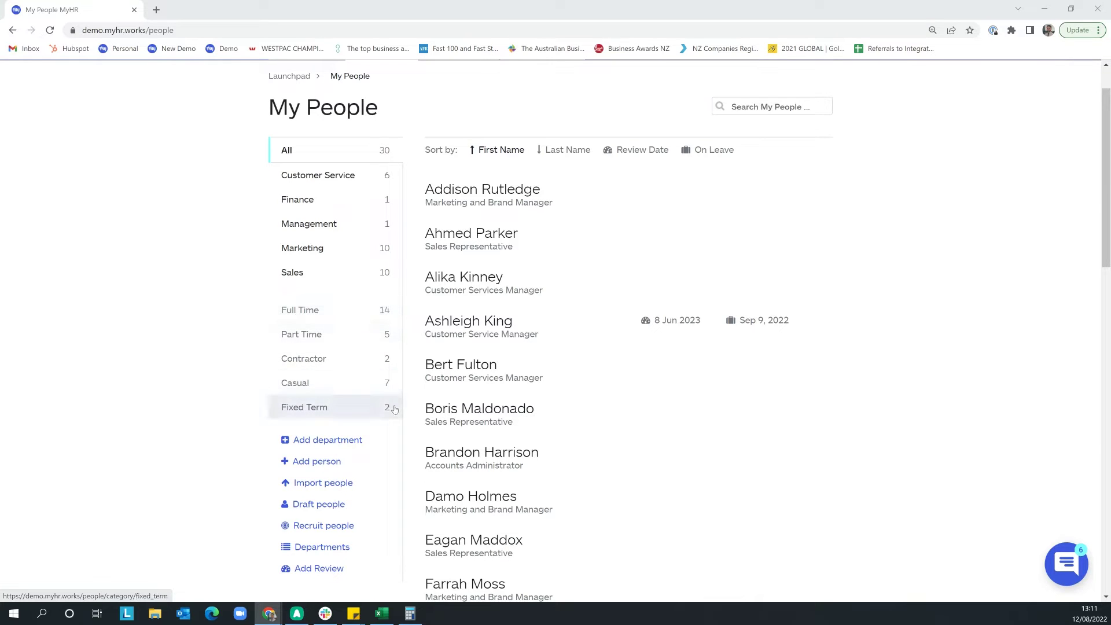
scroll(369, 387, "down", 1)
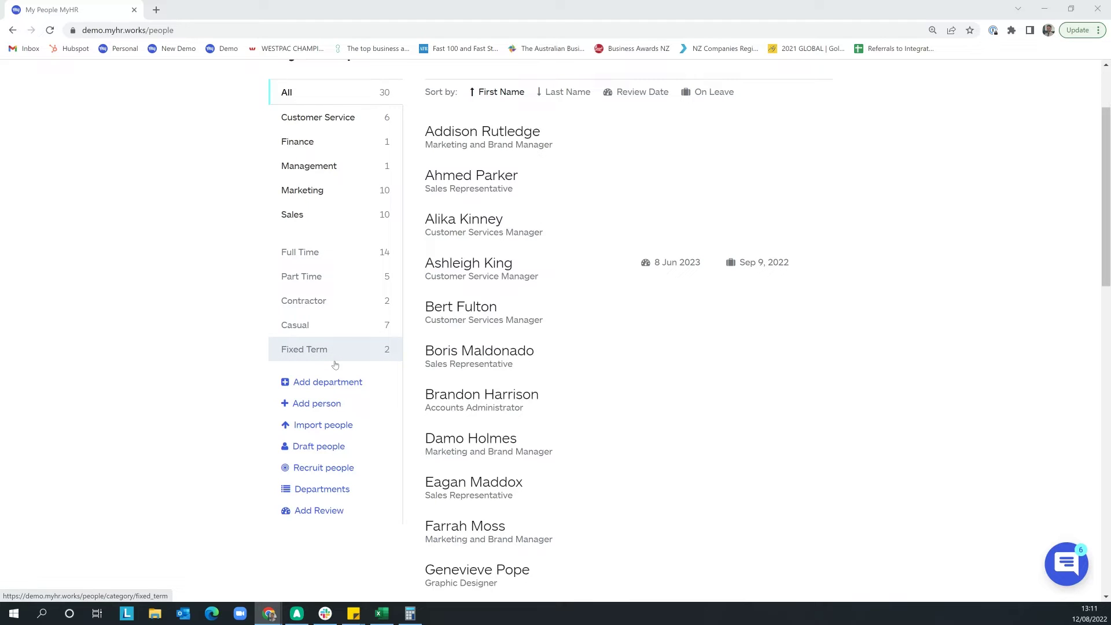
scroll(376, 362, "up", 2)
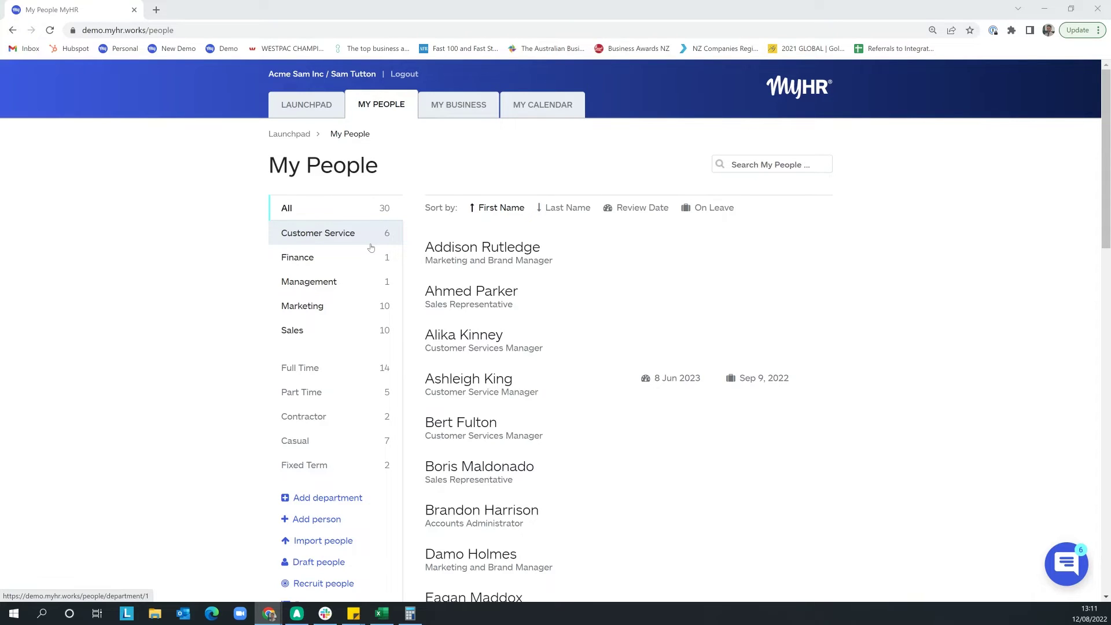
scroll(359, 399, "down", 2)
left_click(336, 385)
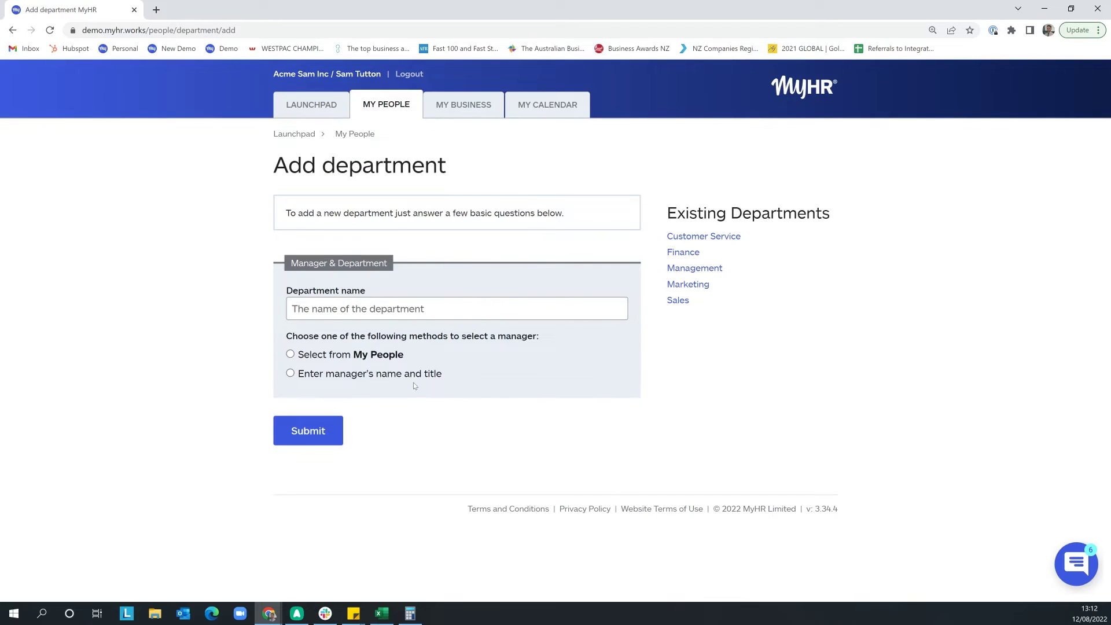
left_click(355, 134)
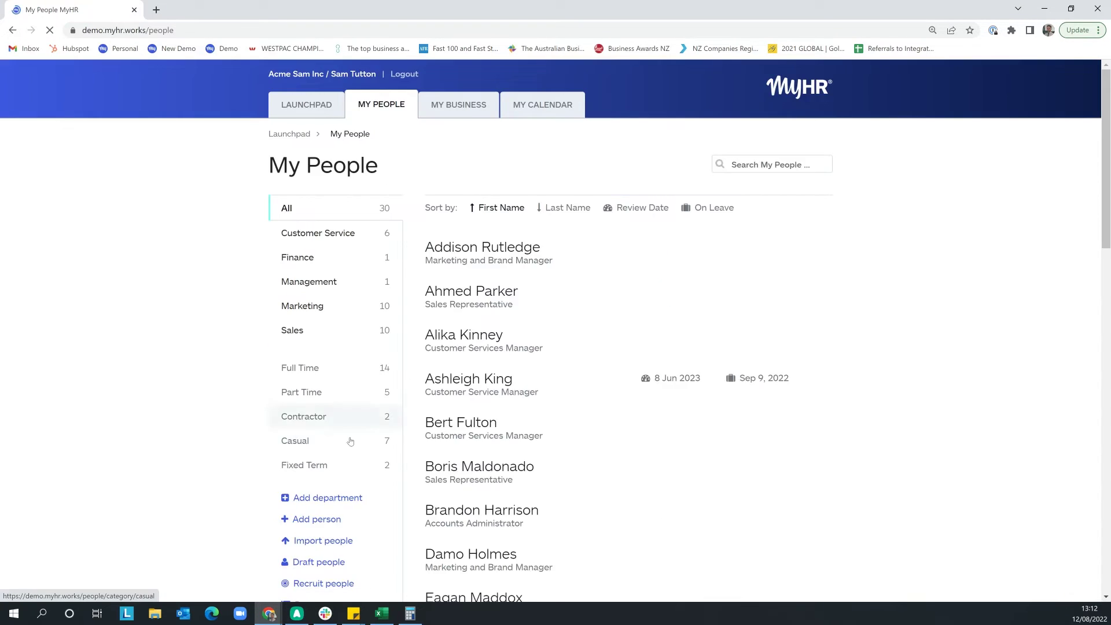
scroll(339, 455, "down", 2)
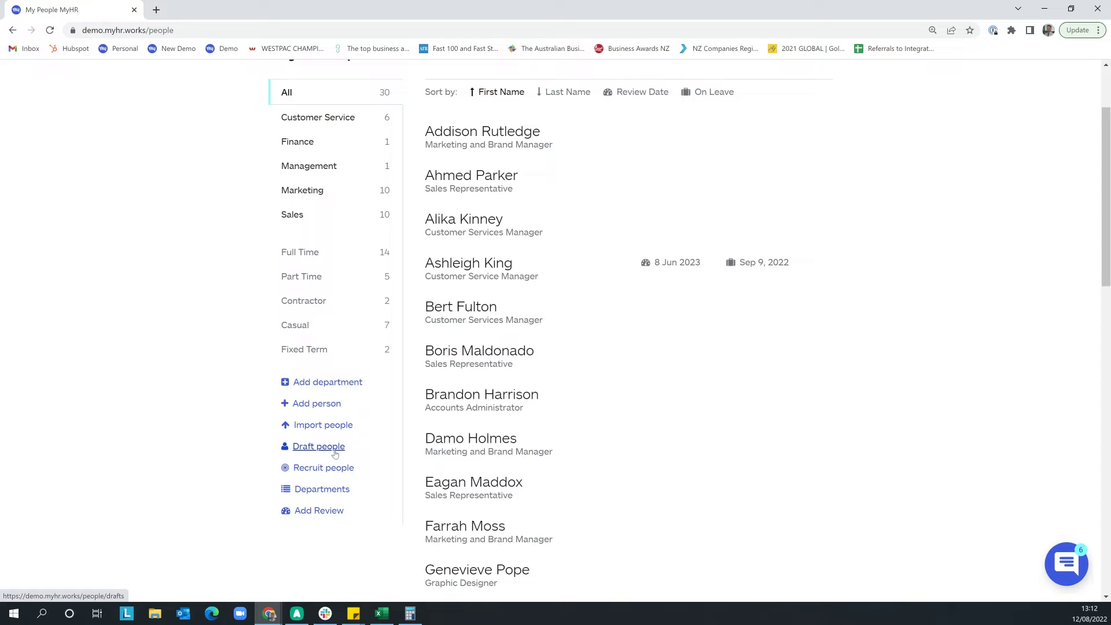
scroll(472, 405, "up", 2)
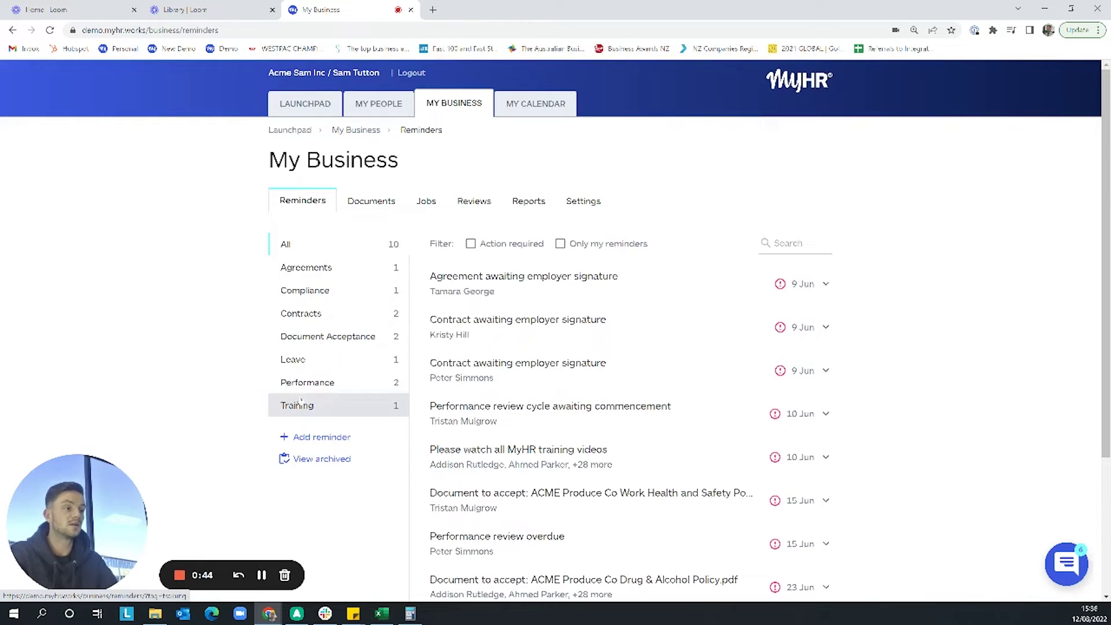
Step: Start a new business reminder for all people with the event date 31-Aug-2022
left_click(311, 436)
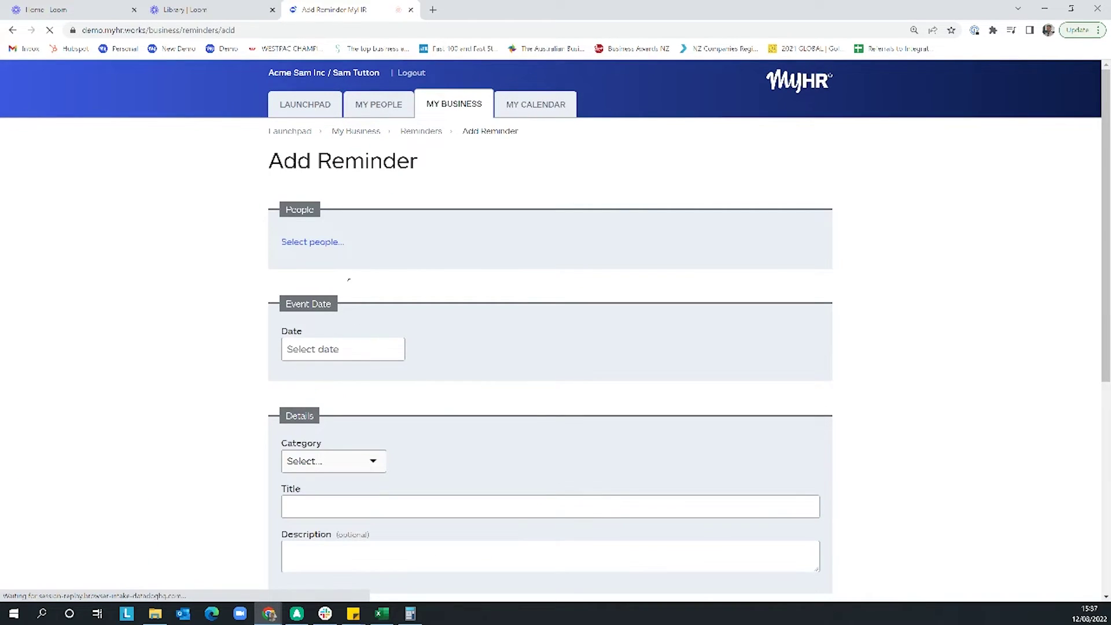
left_click(312, 242)
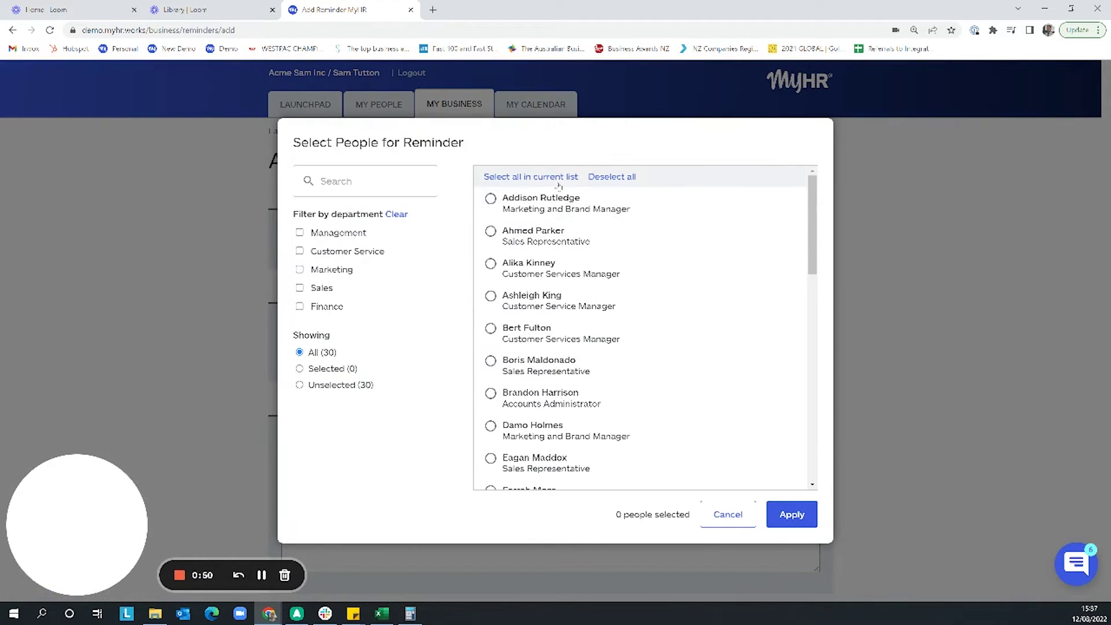
left_click(555, 177)
left_click(791, 515)
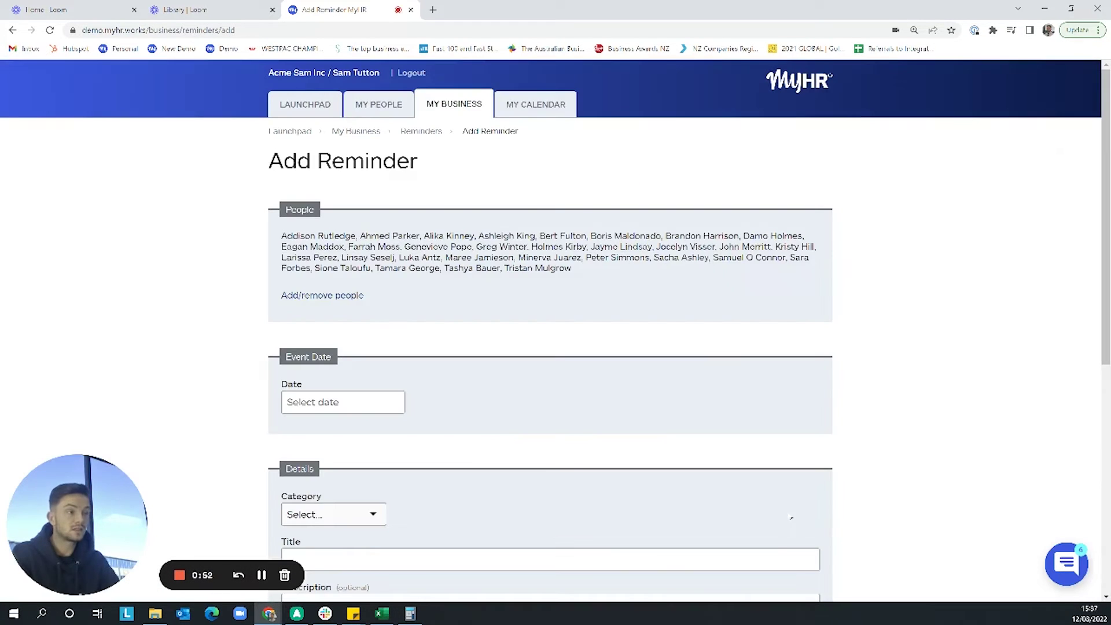
left_click(370, 408)
scroll(396, 473, "down", 3)
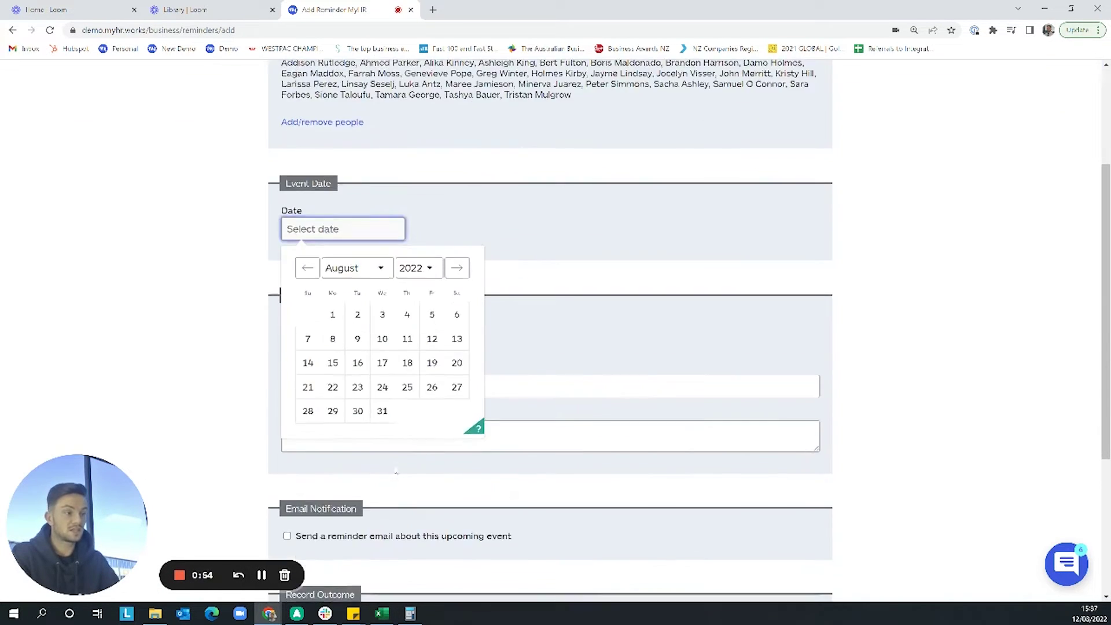
left_click(382, 411)
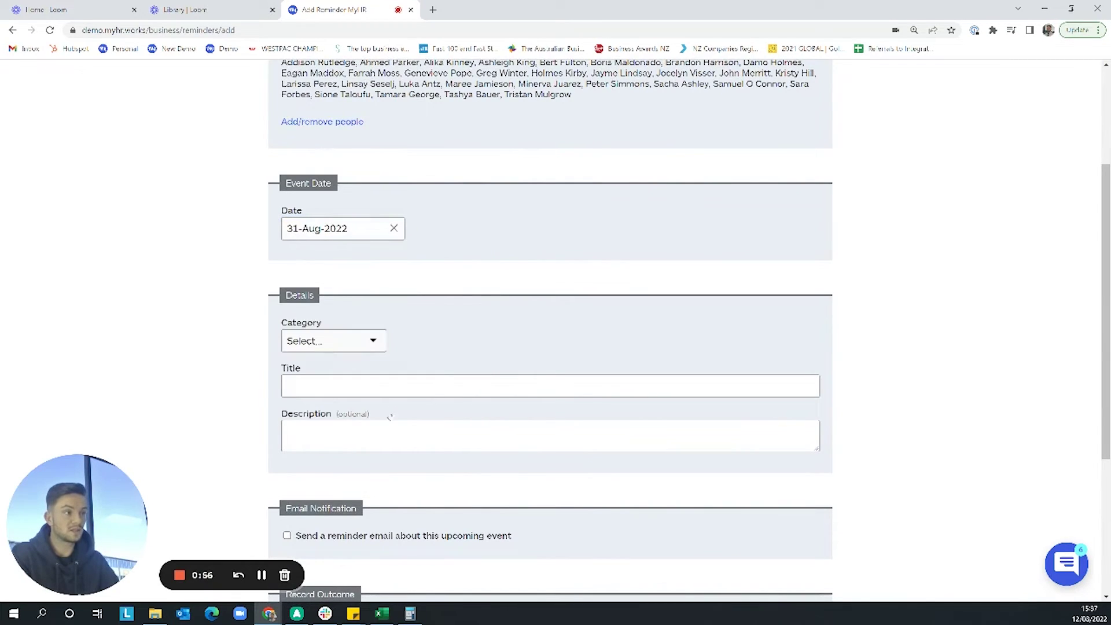
Step: Set the reminder's category to Compliance, its title to "First Aid Certificate" and its description to "Please renew"
left_click(365, 337)
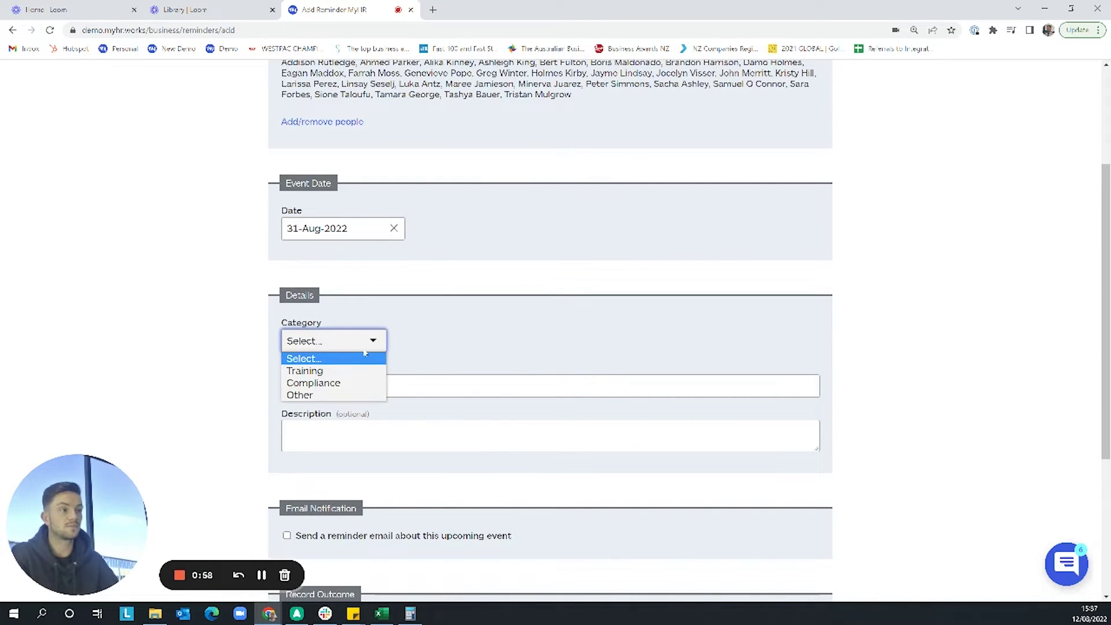
left_click(340, 383)
left_click(337, 386)
type("First Aid Certific")
key("BackSpace")
key("BackSpace")
type("icate")
key("Tab")
type("Please renew")
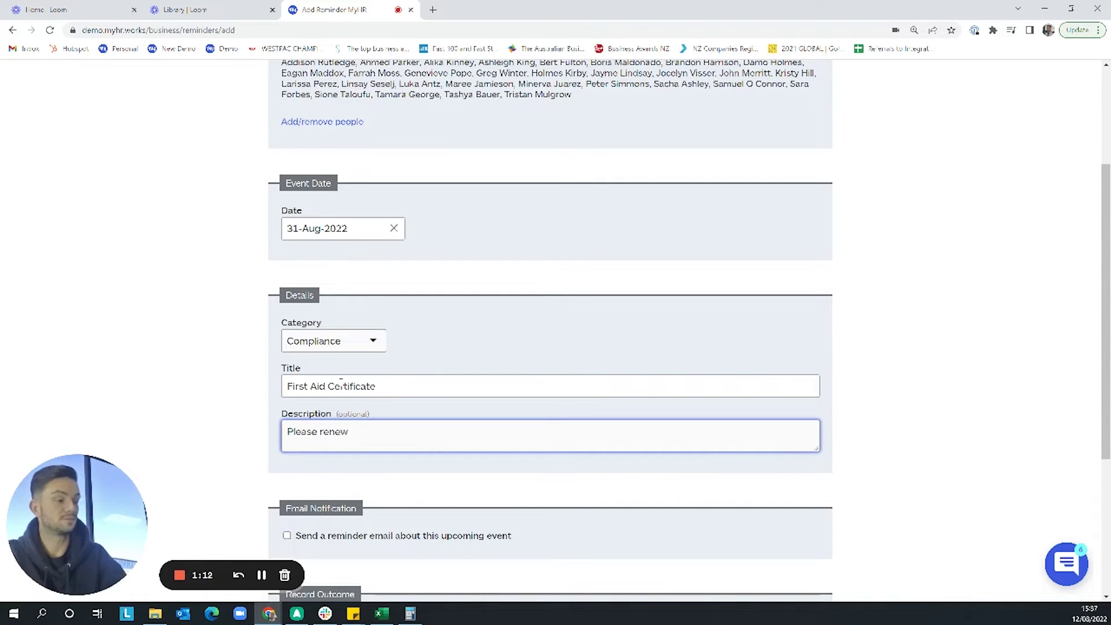
Step: Enable a reminder email 1 week before the event, record the outcome as Completion, and submit the reminder
scroll(376, 486, "down", 2)
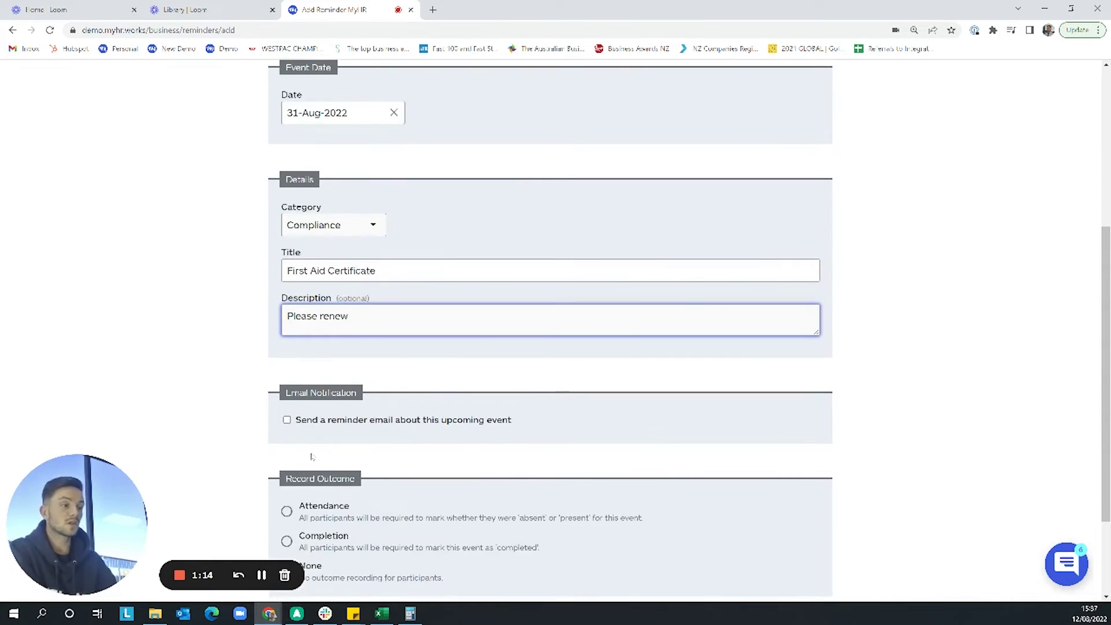
left_click(287, 421)
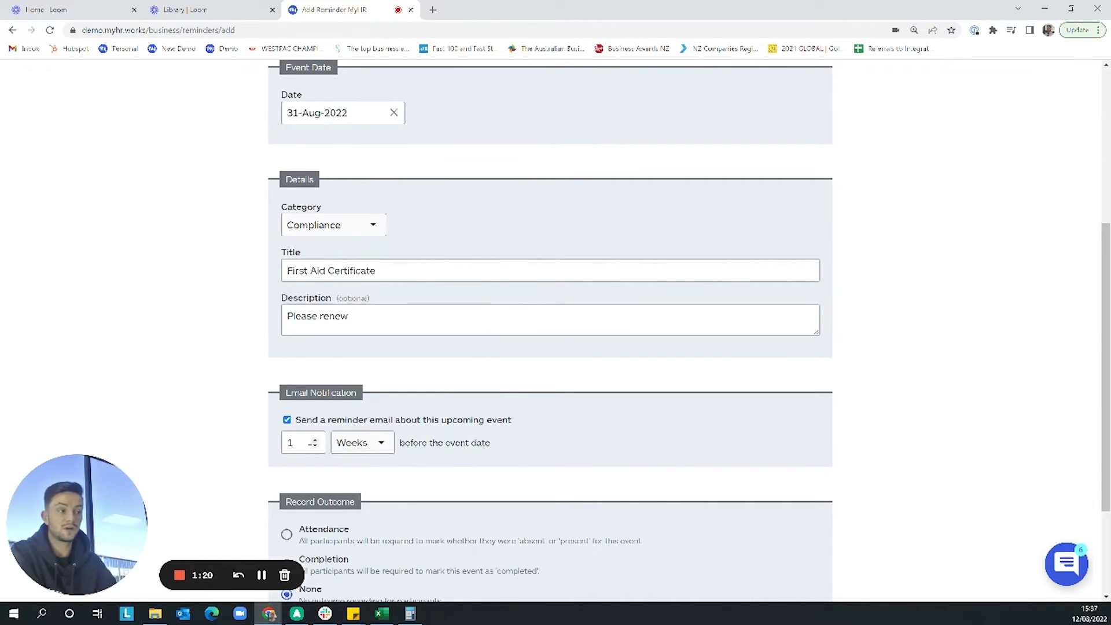
left_click(352, 443)
left_click(446, 471)
scroll(446, 473, "down", 1)
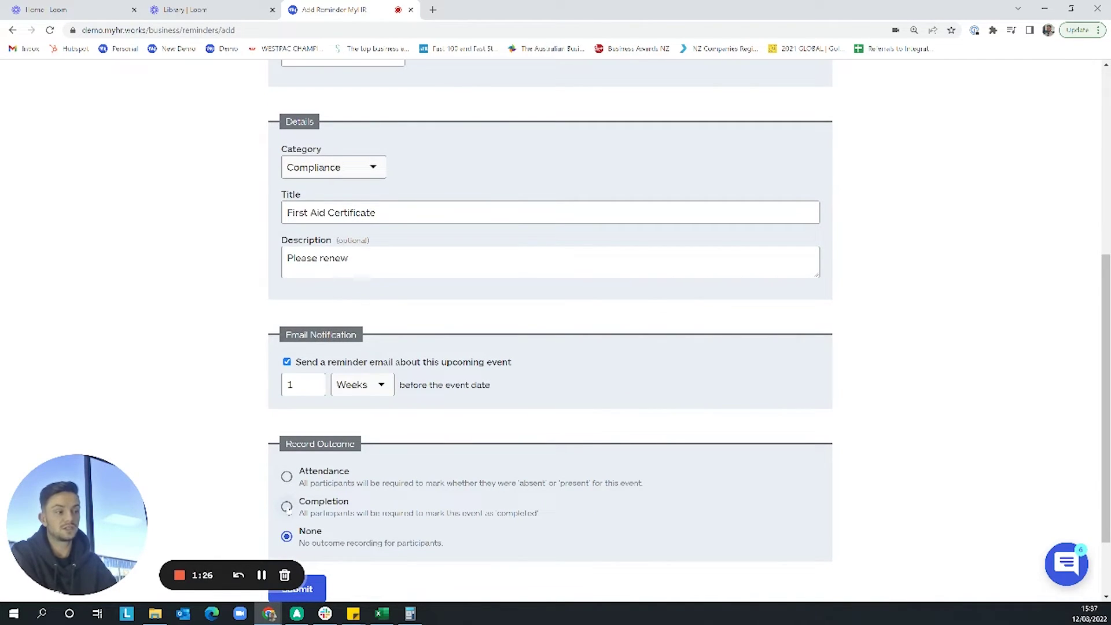
left_click(287, 507)
scroll(289, 504, "down", 2)
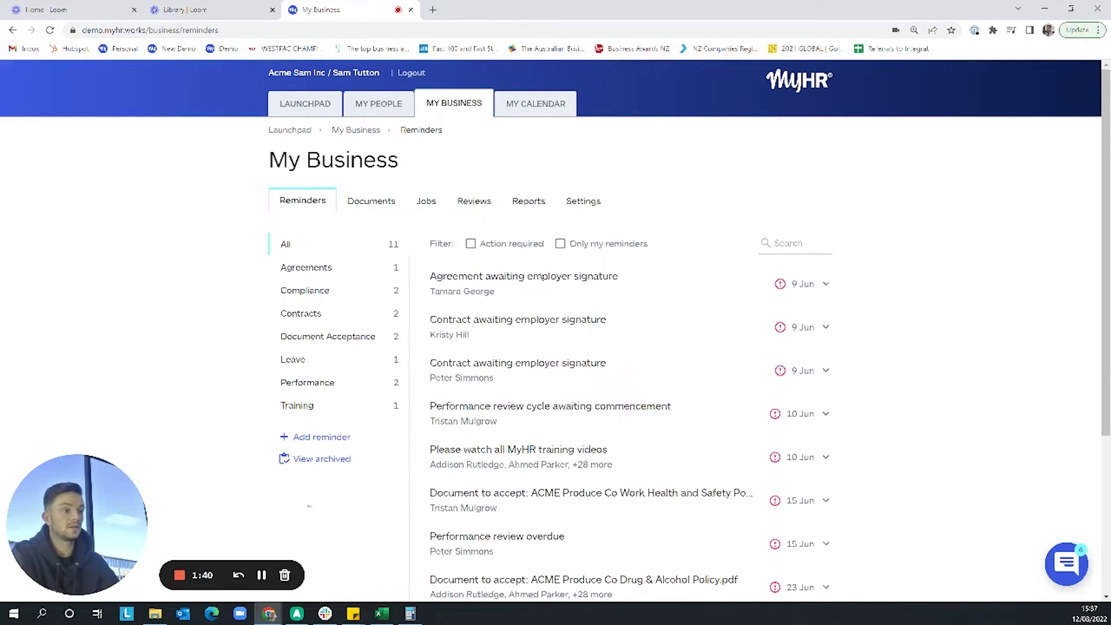
Step: Start another reminder and assign it to everyone in the Marketing department
left_click(322, 438)
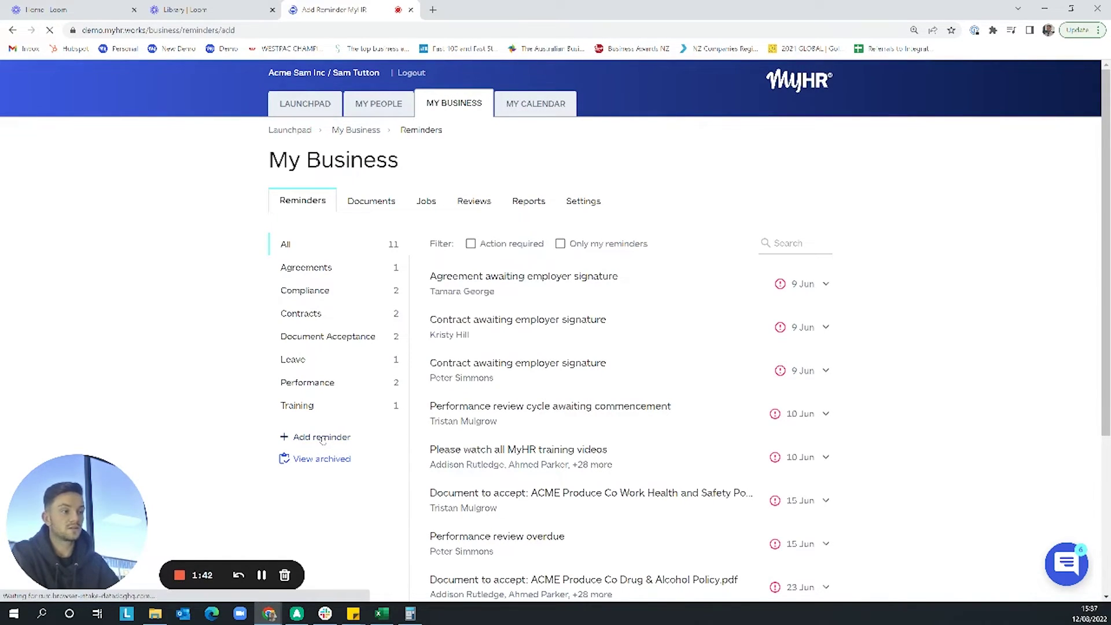
left_click(316, 242)
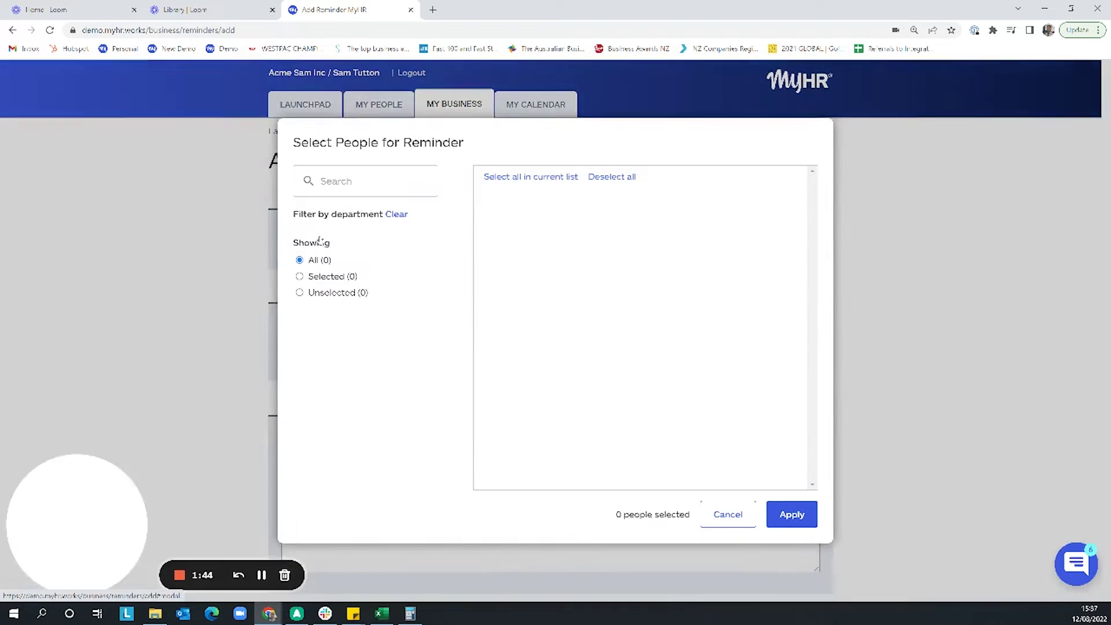
left_click(324, 275)
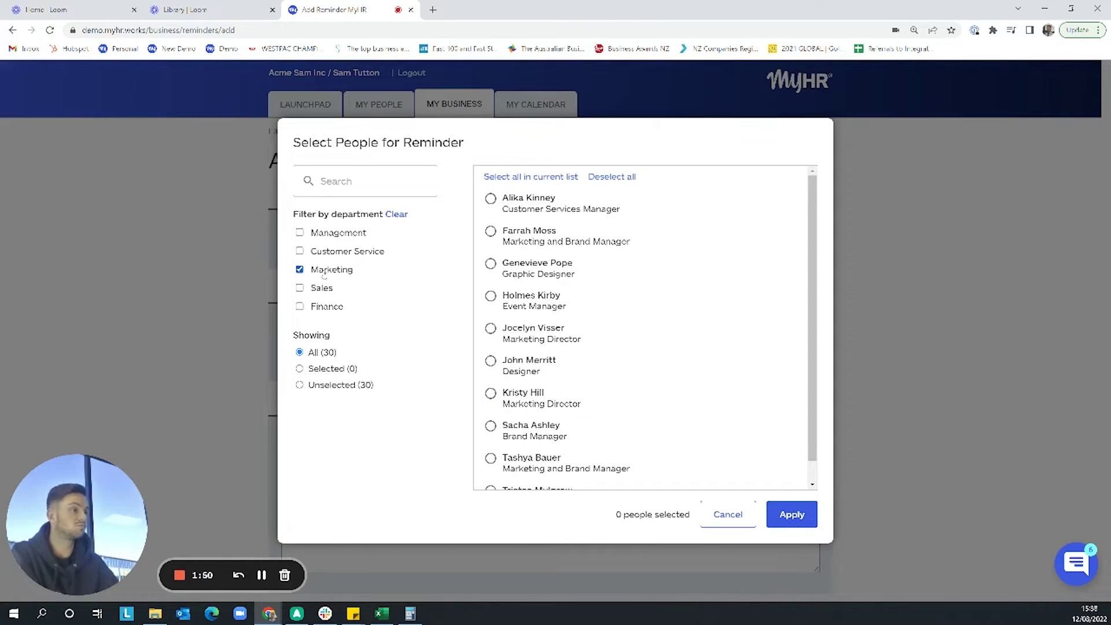
left_click(515, 182)
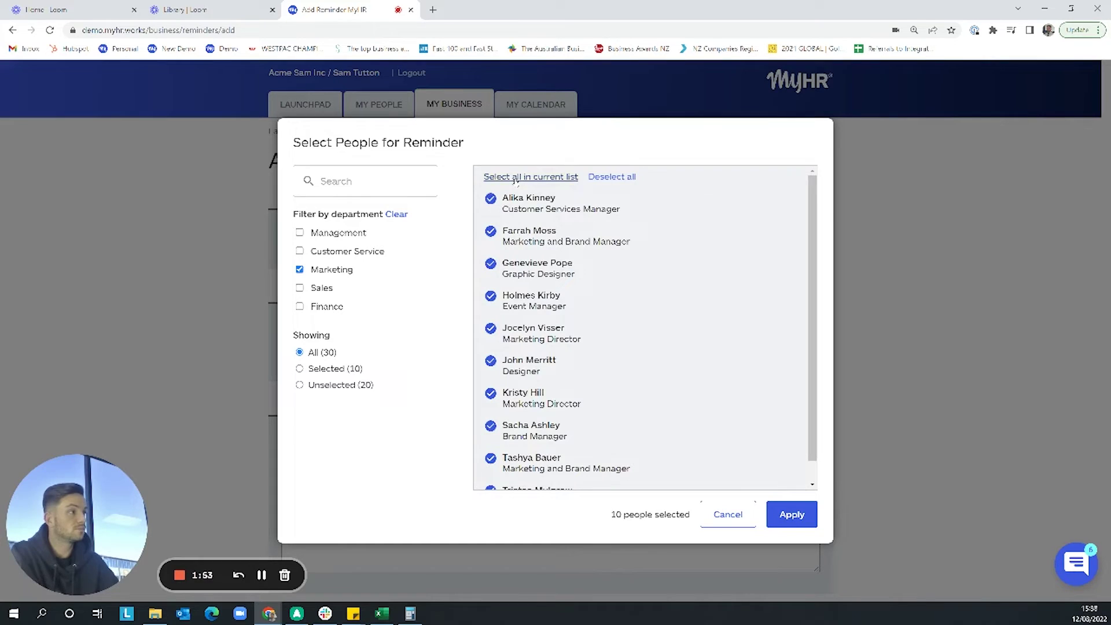
left_click(798, 513)
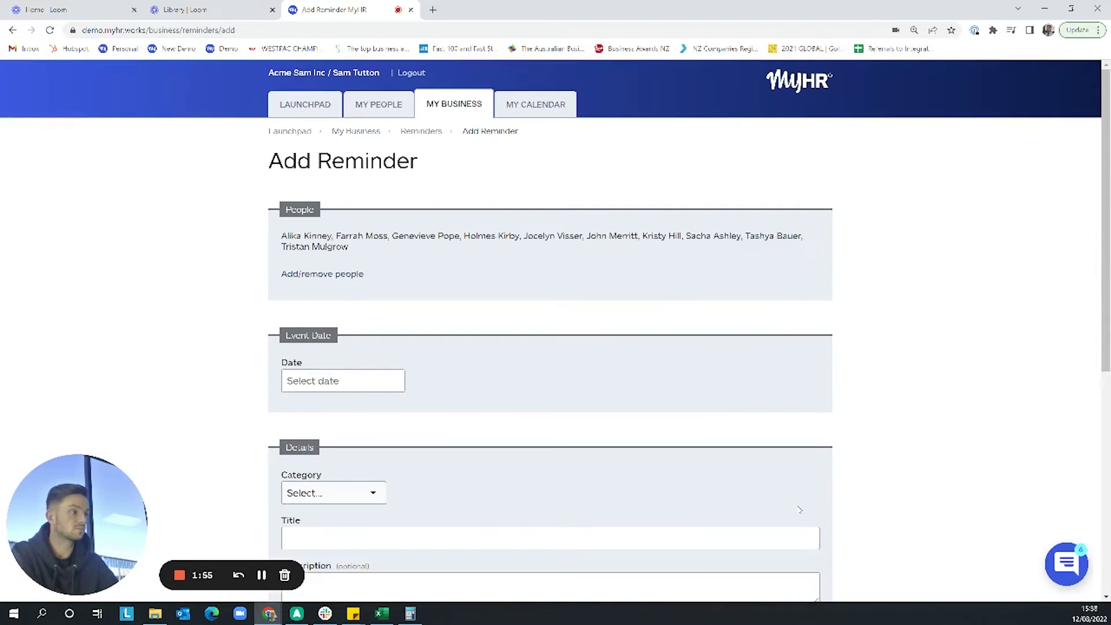
Step: Set the reminder's event date to 26-Aug-2022 and its category to Training
left_click(363, 381)
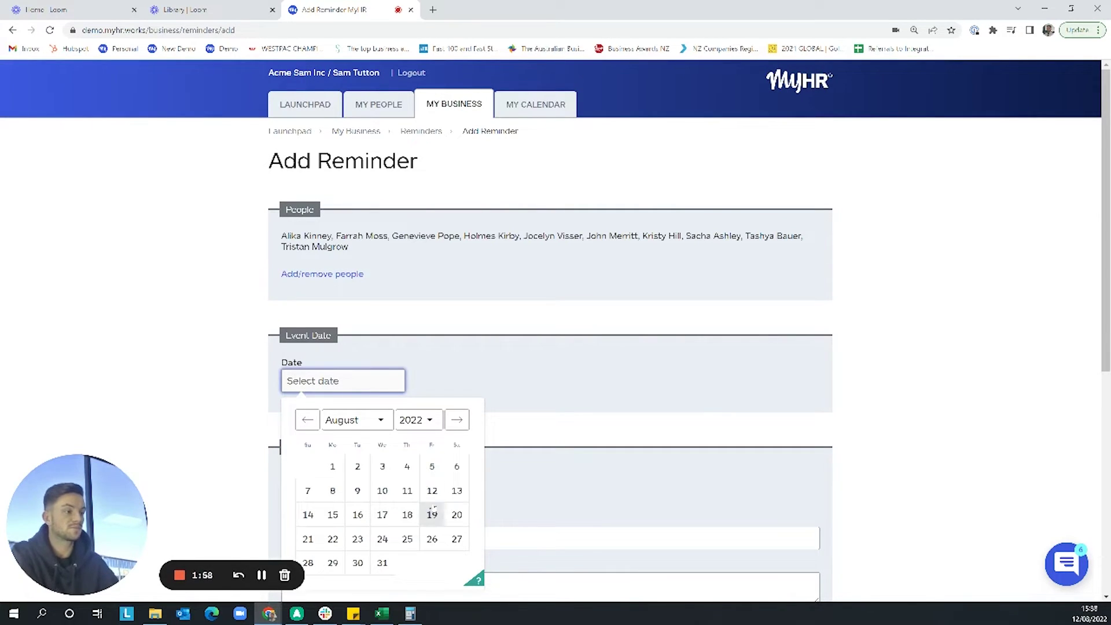
left_click(432, 540)
scroll(409, 514, "down", 3)
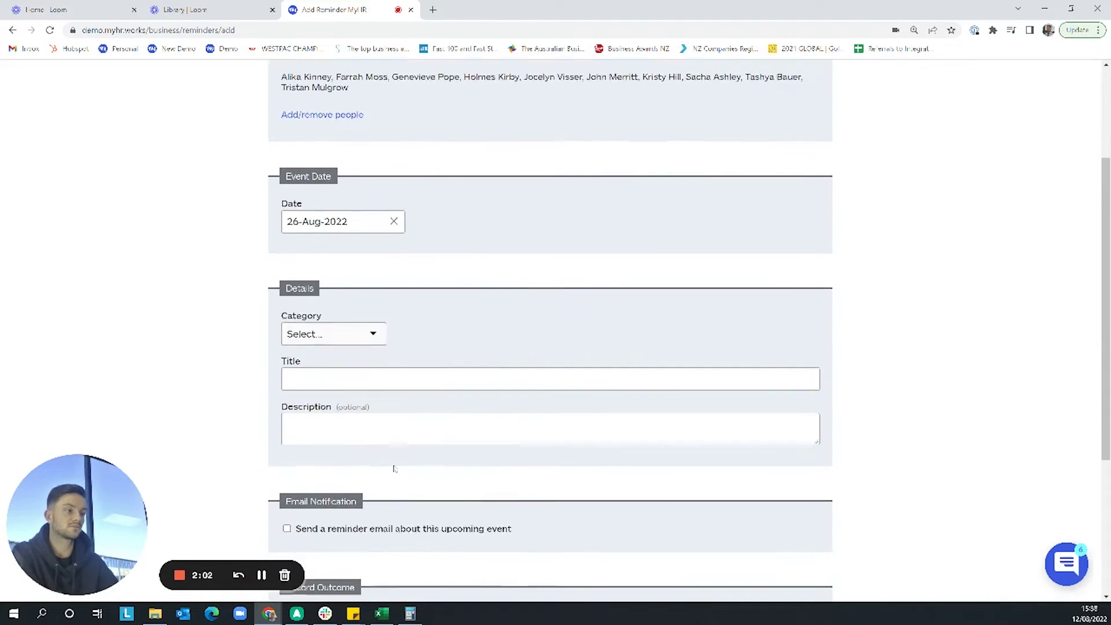
left_click(365, 327)
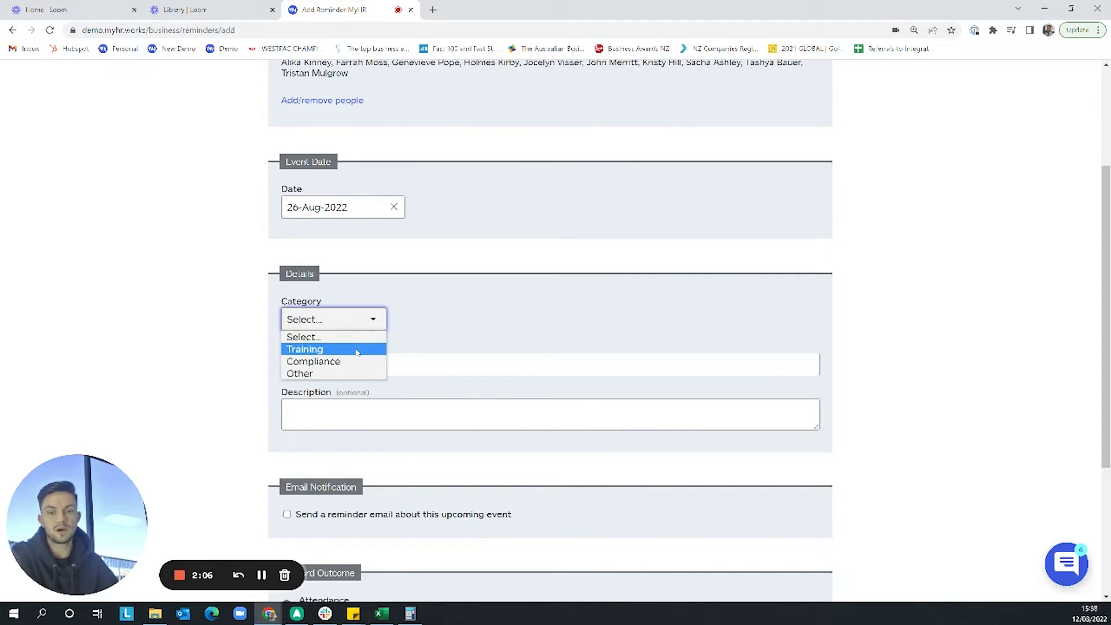
left_click(357, 350)
Step: Title the reminder "Culture video" and enter the description "Please watch this video:"
left_click(350, 359)
type("Culture v")
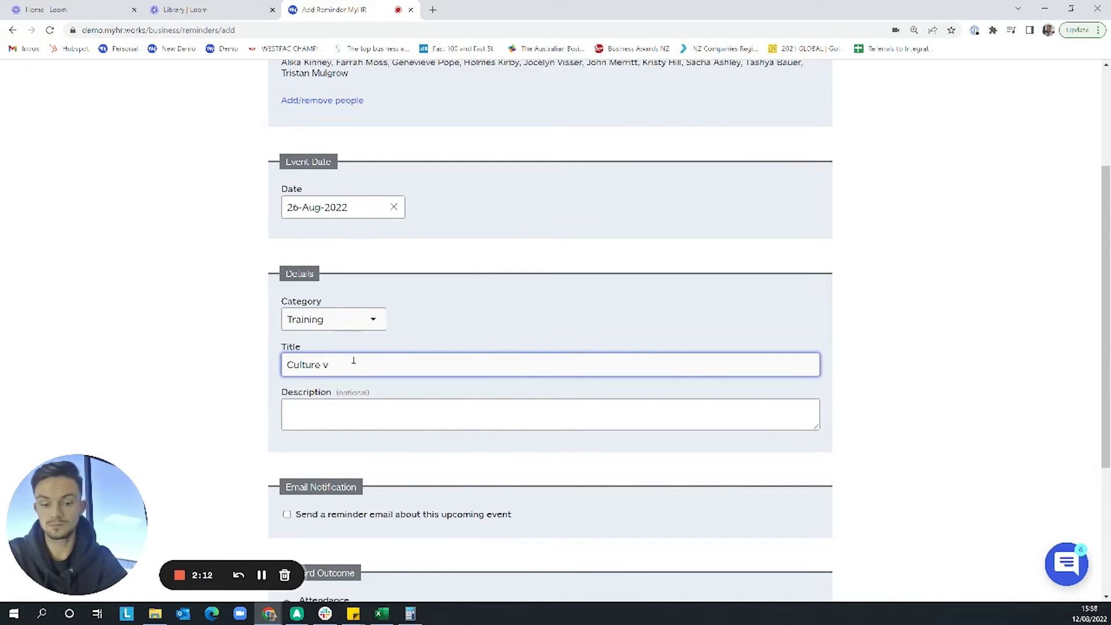
type("ideo")
key("Tab")
type("Please wat")
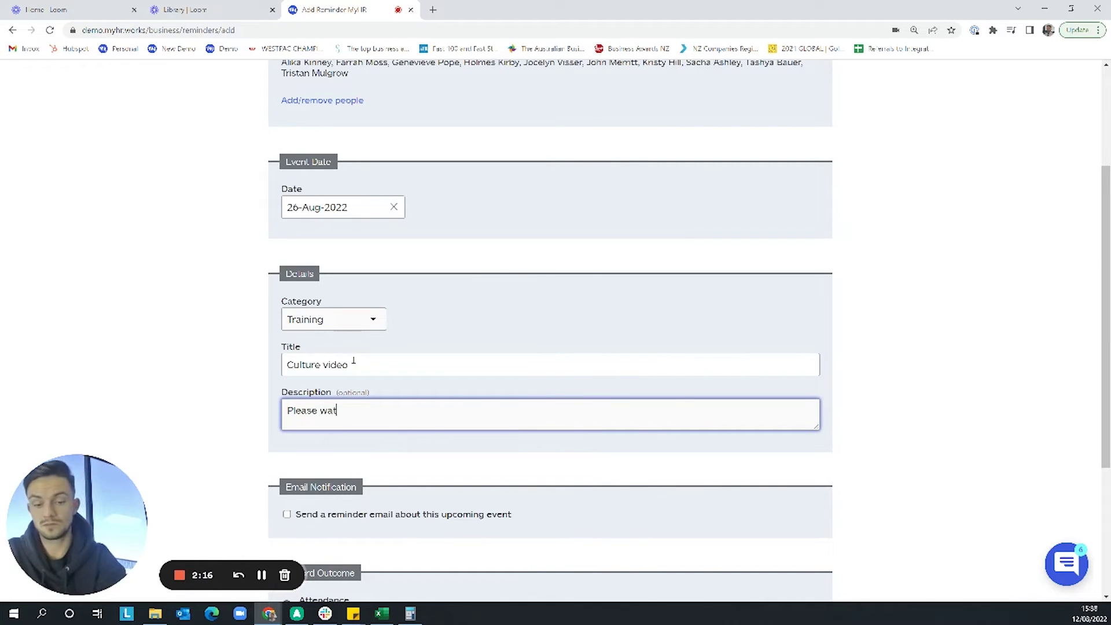
type("ch this video:")
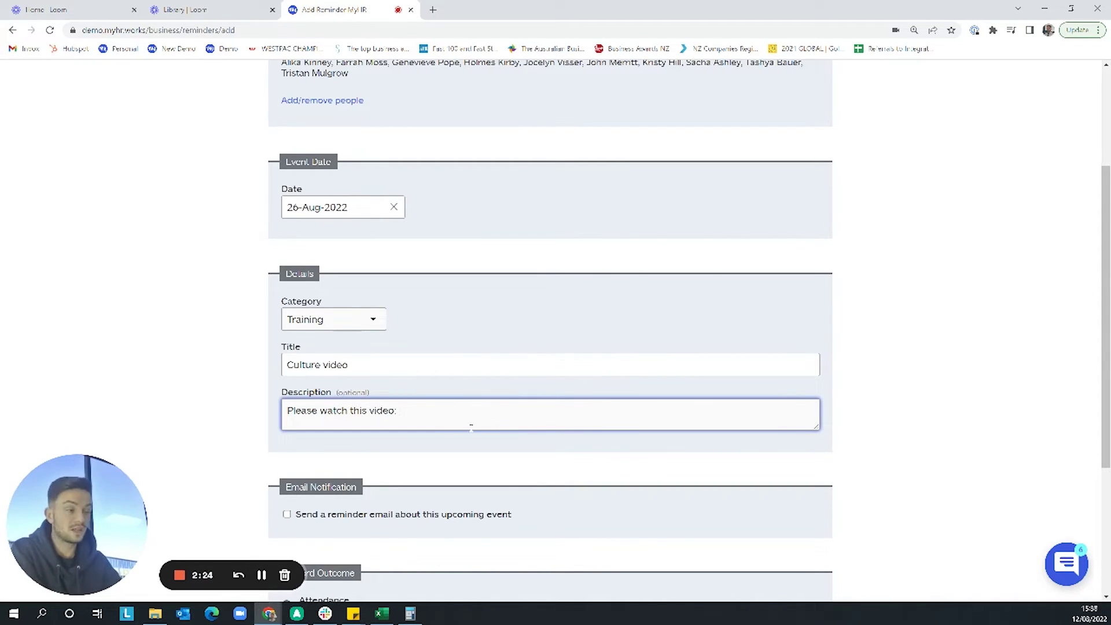
Step: Enable a reminder email 1 week before the event, record the outcome as Completion, and submit the reminder
scroll(405, 443, "down", 2)
left_click(287, 398)
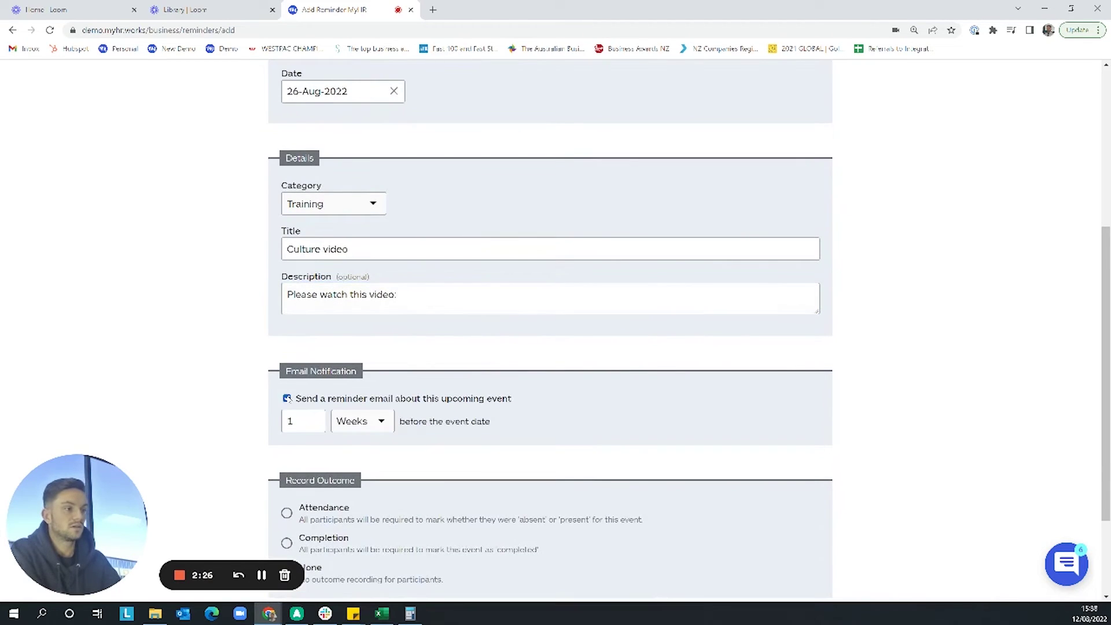
scroll(347, 394, "down", 1)
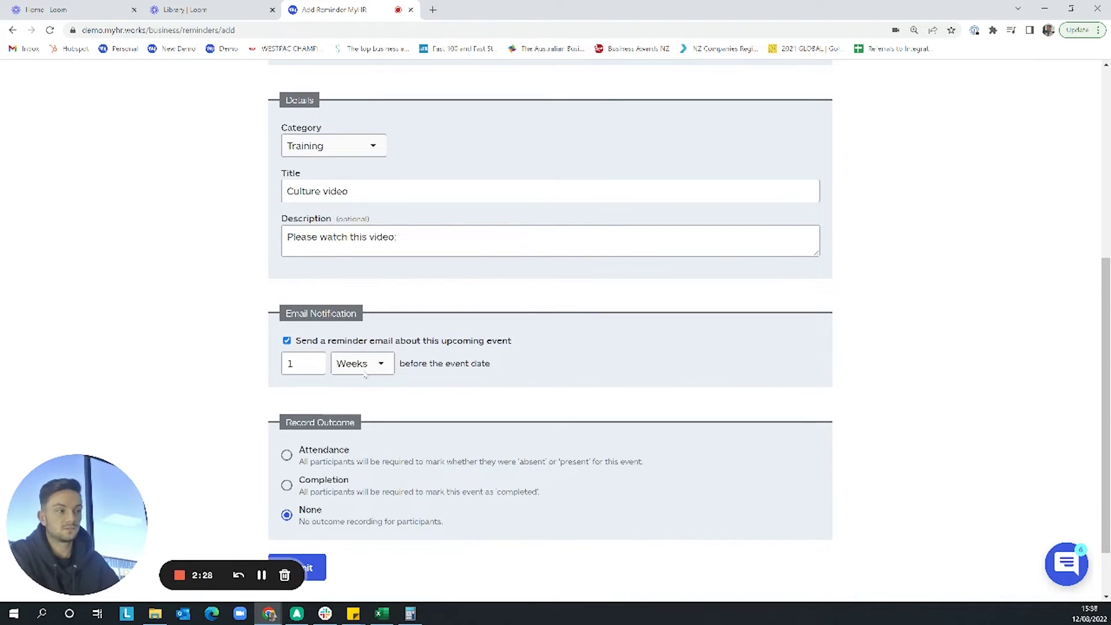
scroll(389, 431, "down", 1)
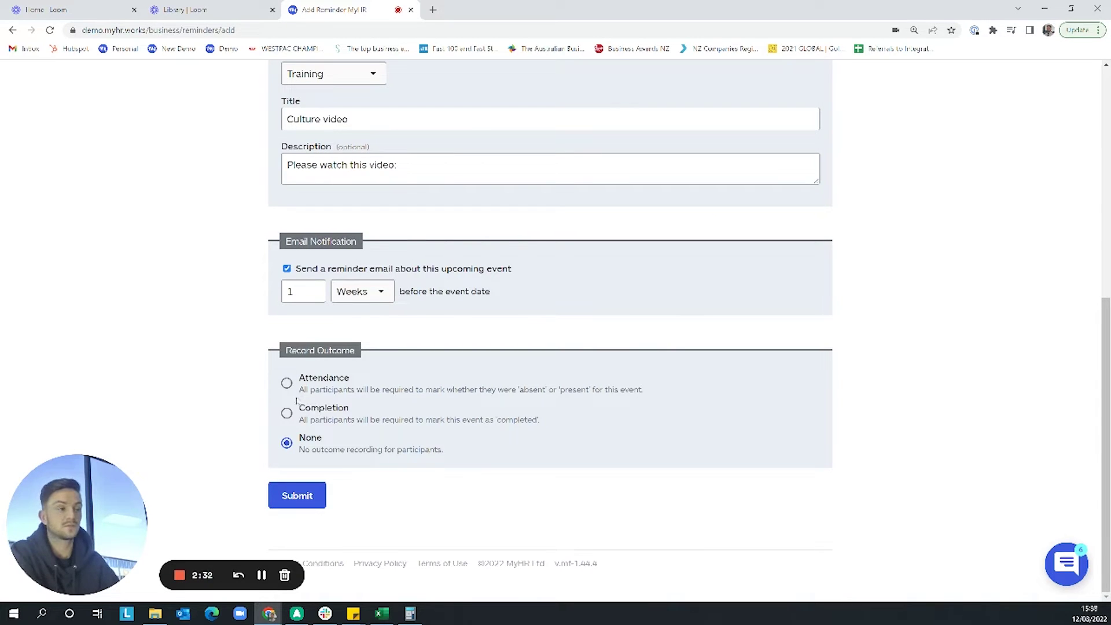
left_click(287, 413)
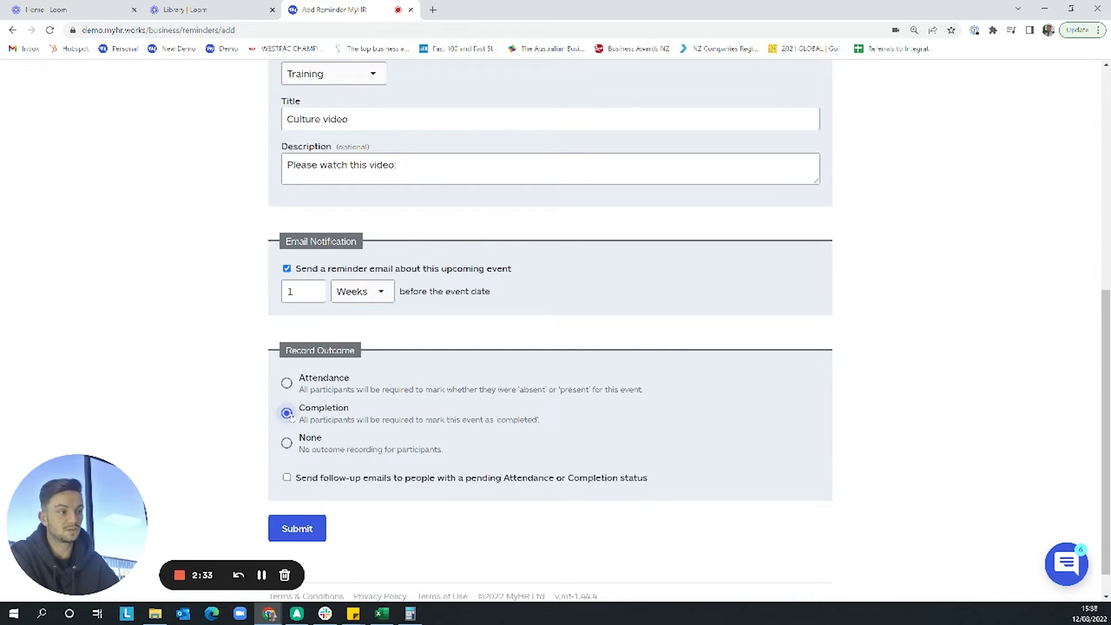
left_click(310, 527)
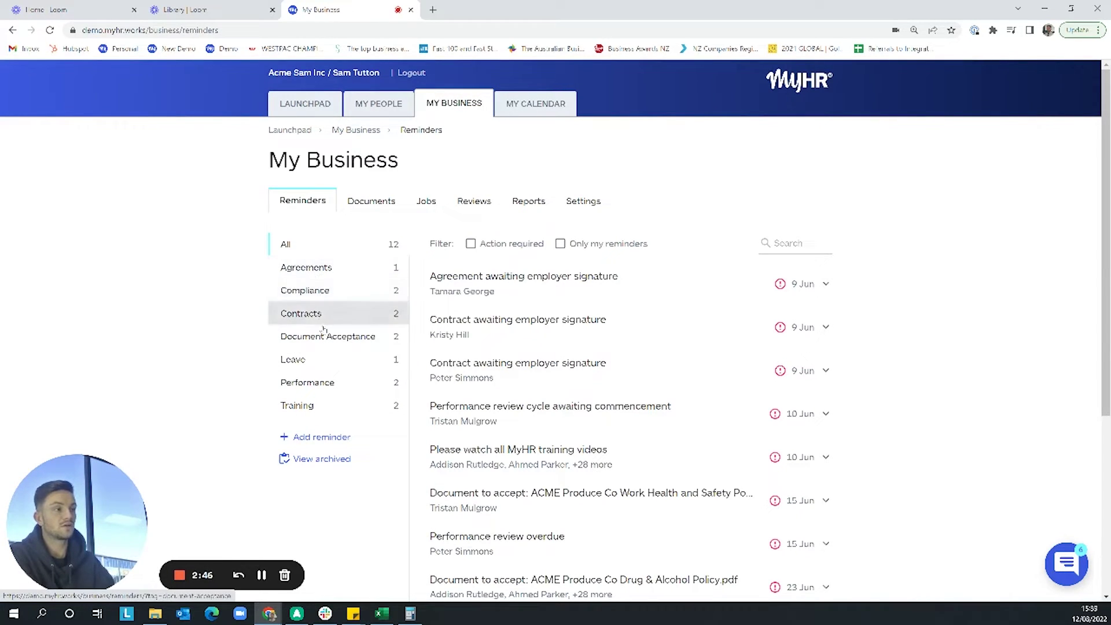
Step: Review the MyHR training videos reminder under Training and the Drug & Alcohol Policy reminder under Document Acceptance
left_click(326, 405)
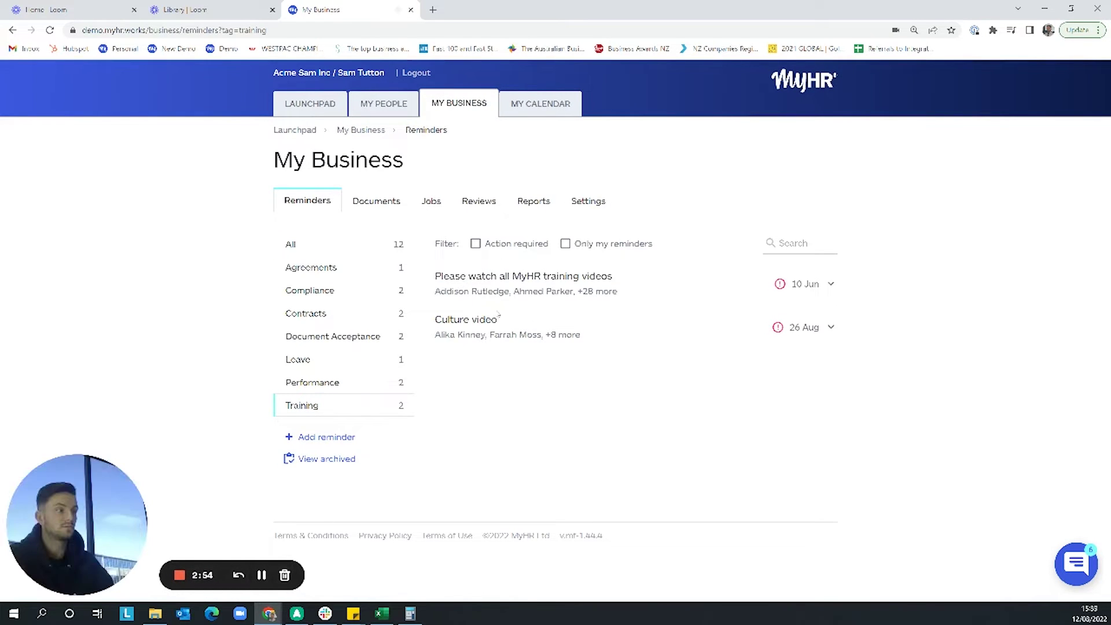
left_click(476, 281)
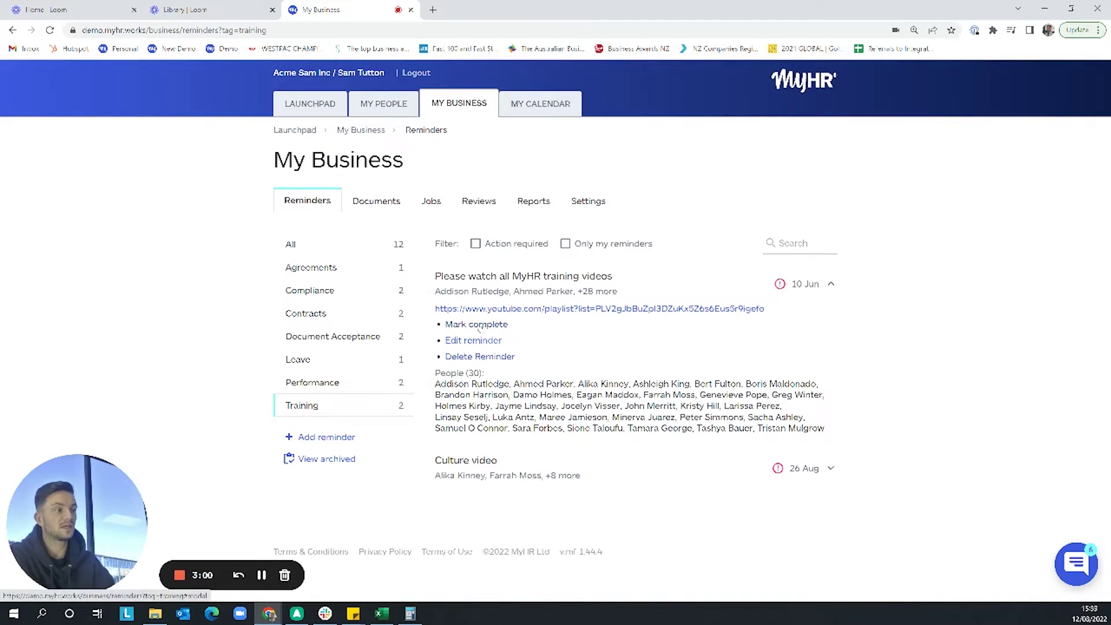
left_click(365, 341)
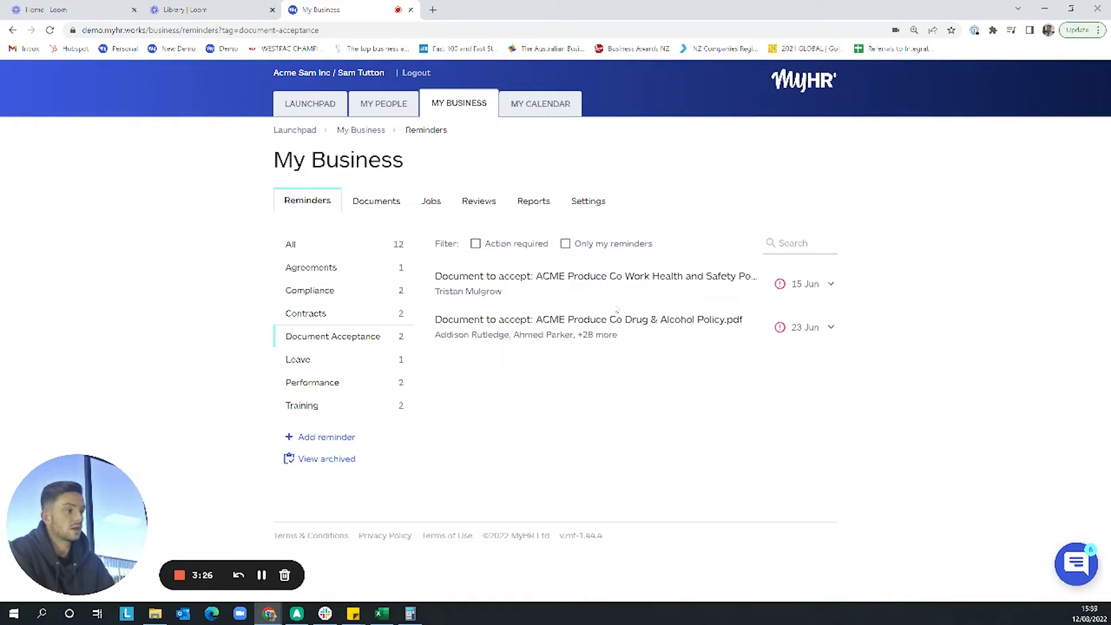
left_click(660, 327)
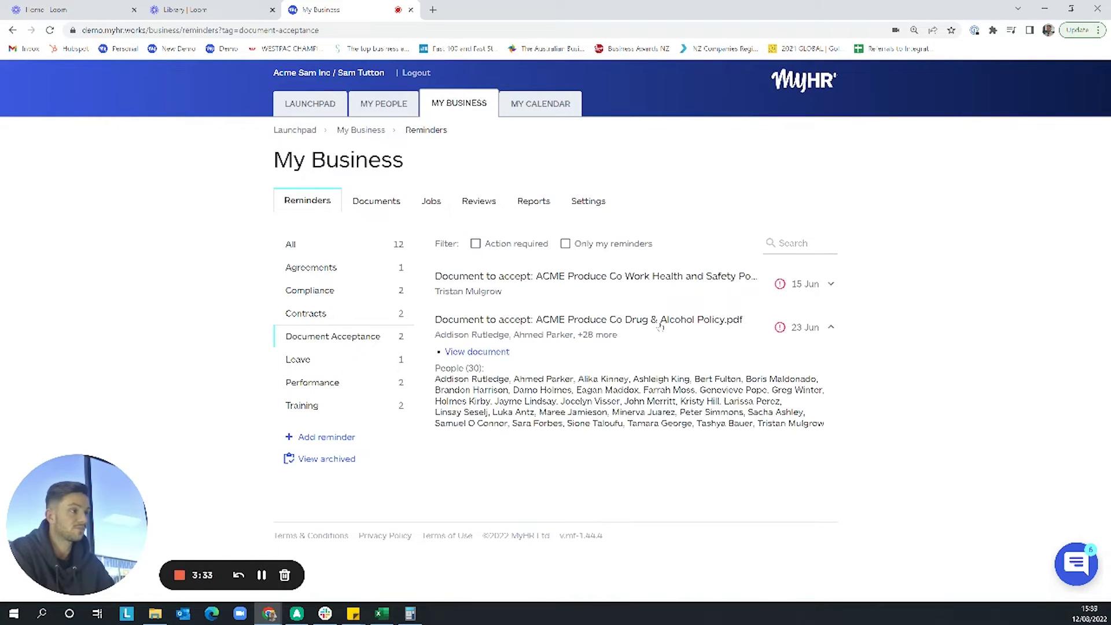
Step: Go from the reminder to Company Policies, read through the Drug & Alcohol Policy document, and return to the policies list
left_click(495, 353)
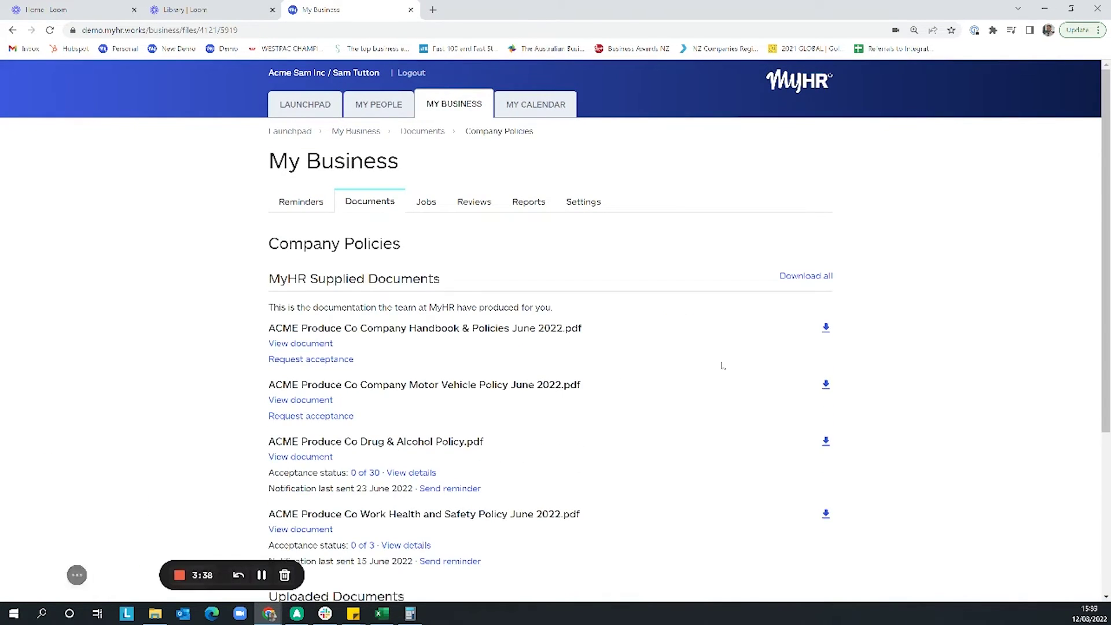
scroll(465, 386, "down", 1)
left_click(301, 400)
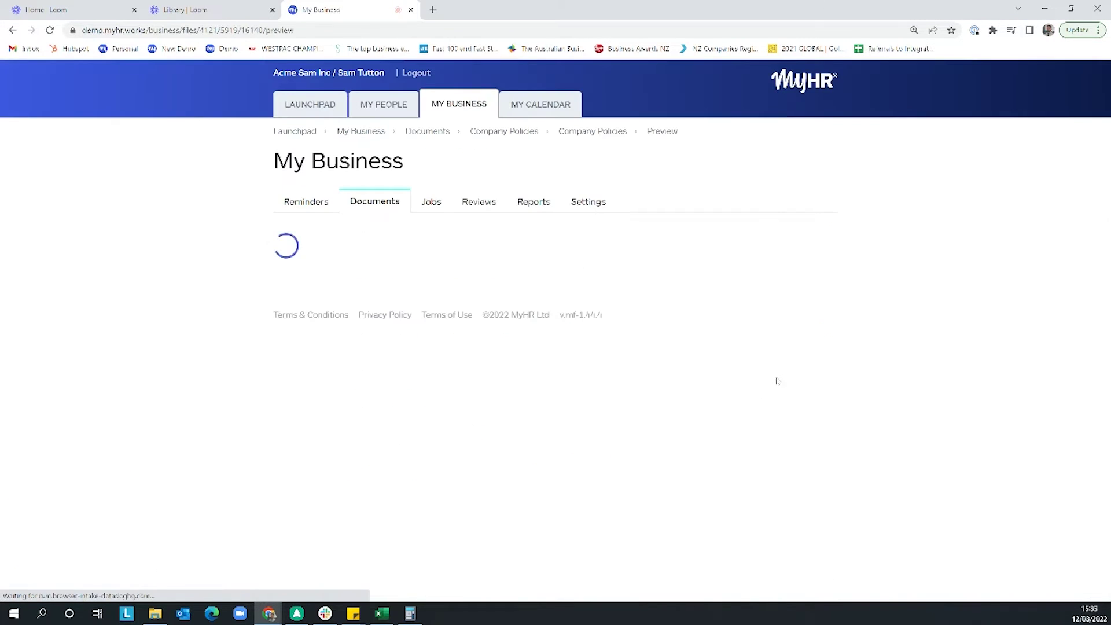
scroll(665, 318, "down", 3)
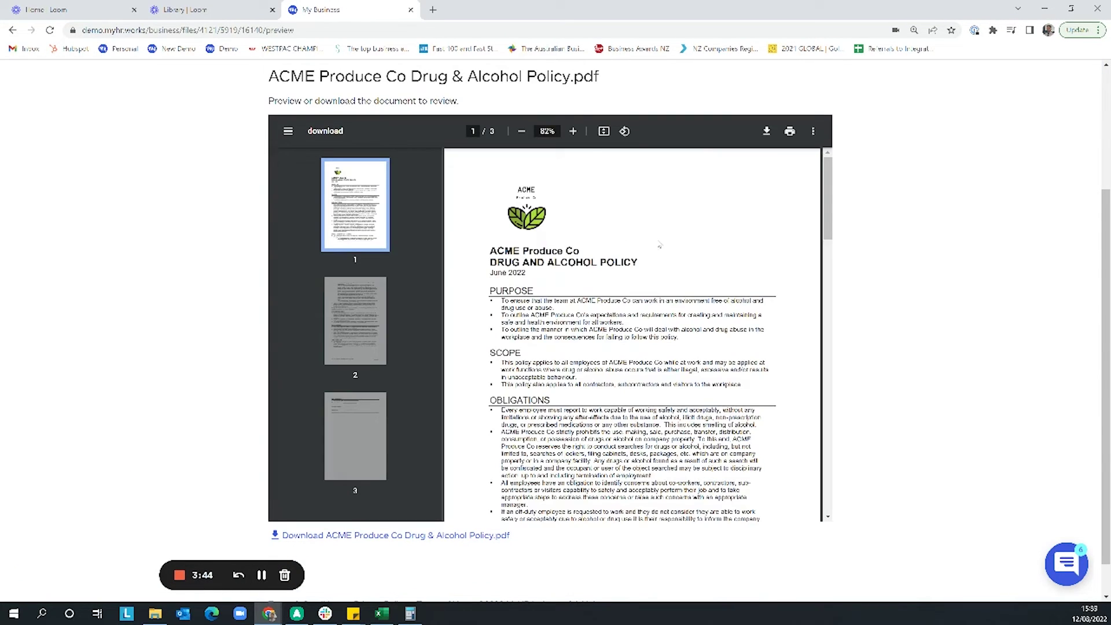
scroll(689, 251, "down", 15)
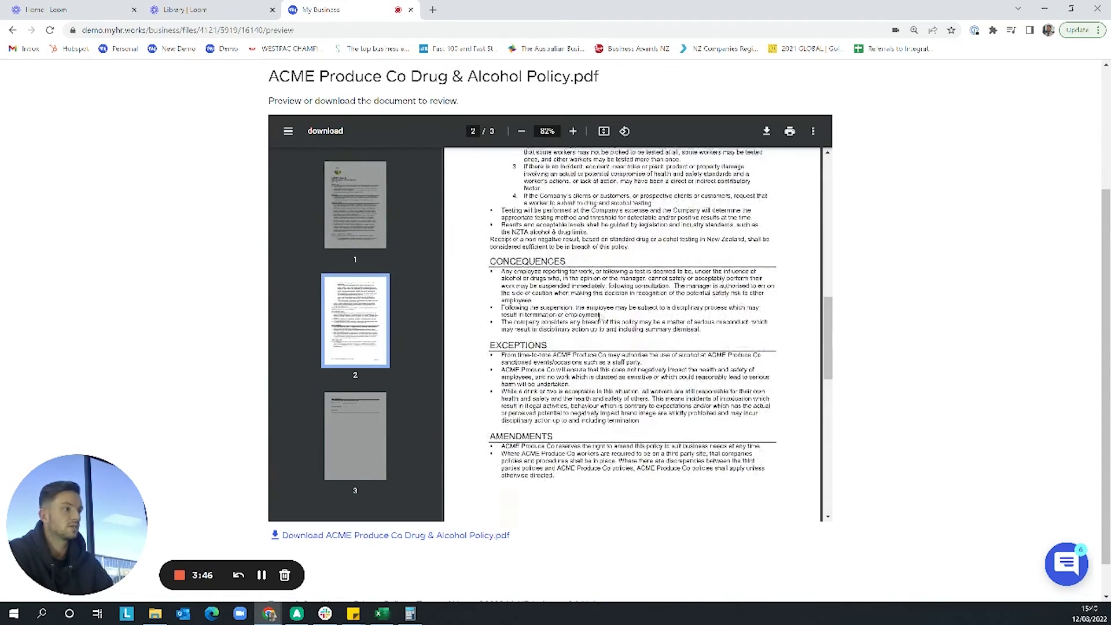
scroll(600, 317, "down", 3)
left_click(14, 31)
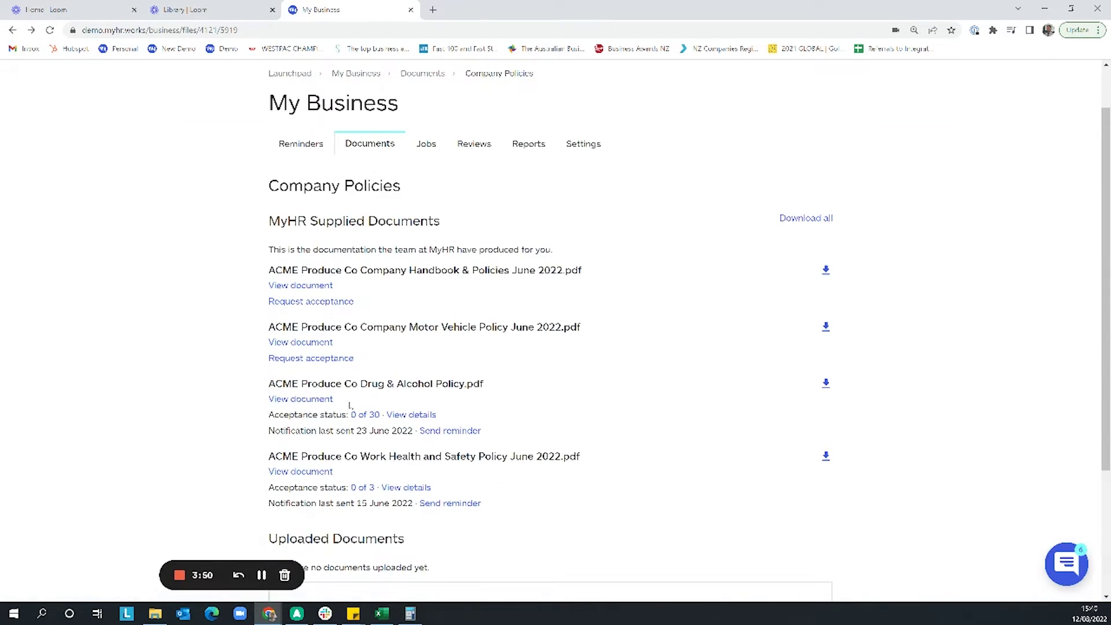
Step: Request acceptance of the Company Motor Vehicle Policy June 2022 document from all people
left_click(310, 358)
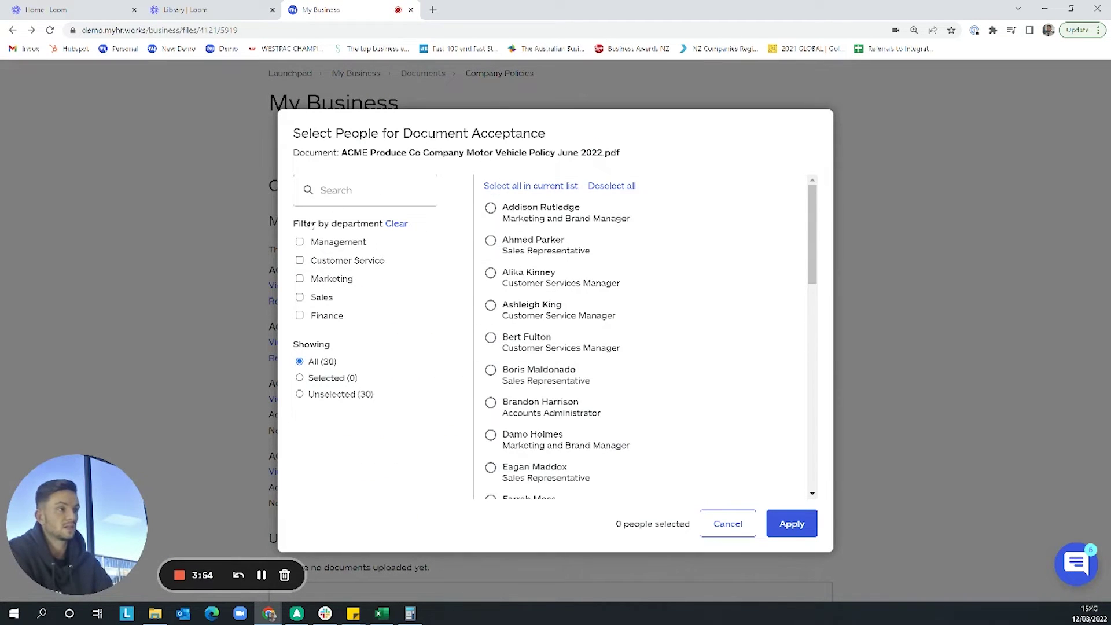
left_click(531, 186)
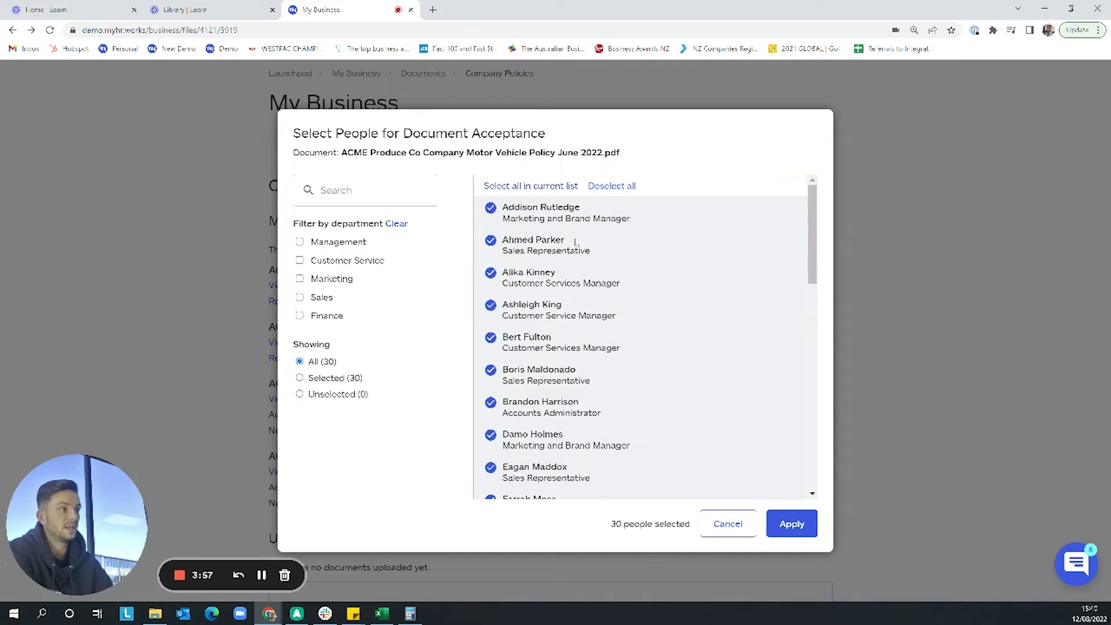
left_click(791, 524)
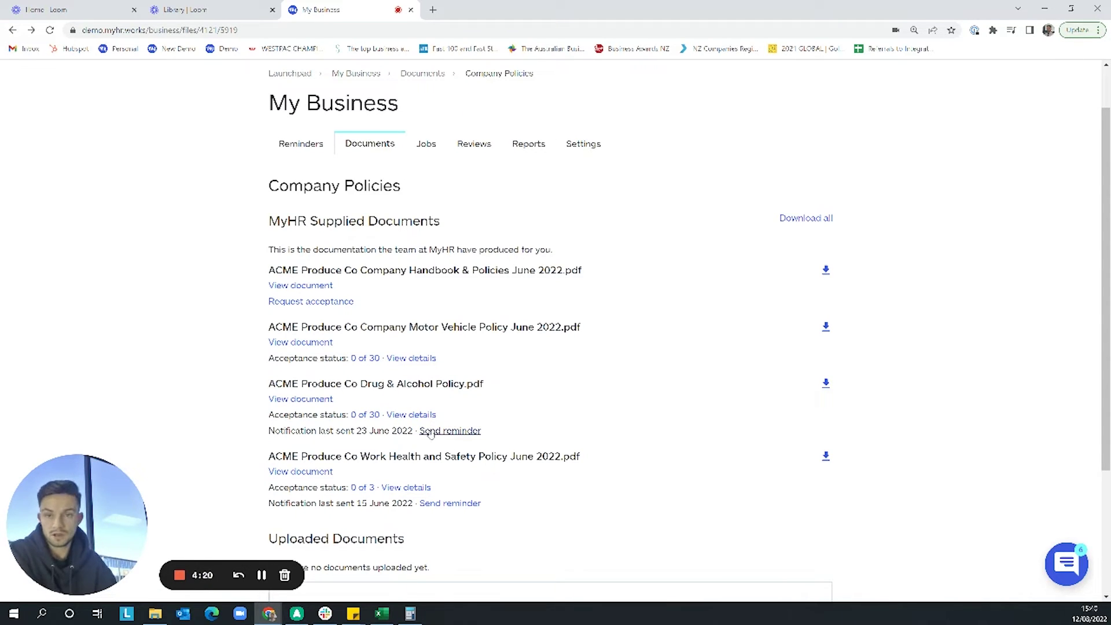
Step: Look over the business reminders list and the Company Policies folder, and return to the document folders
left_click(301, 145)
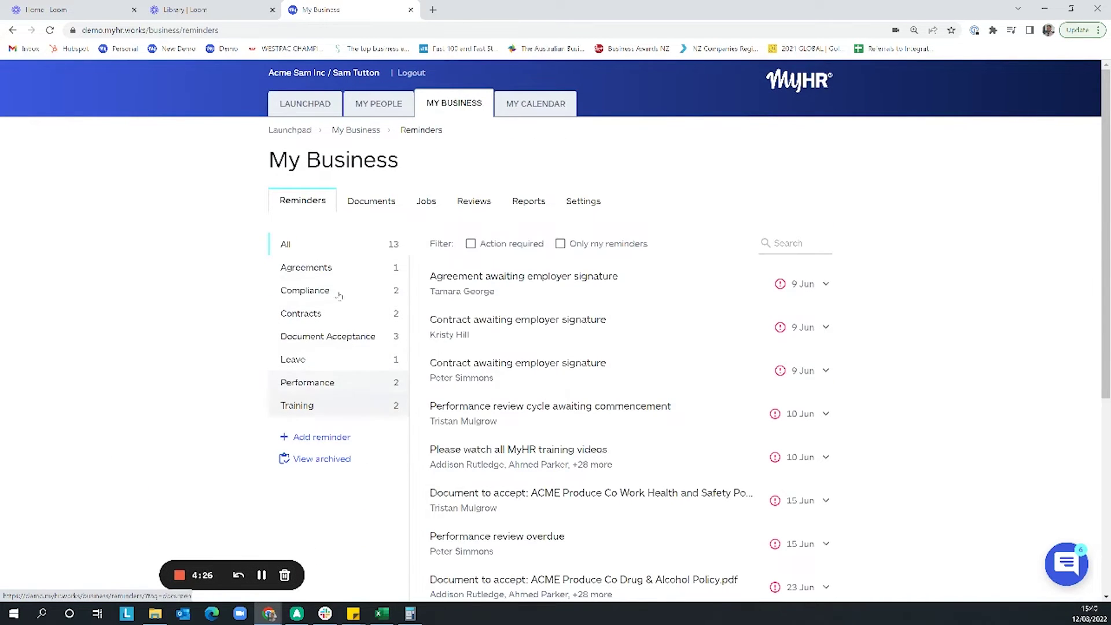
left_click(373, 206)
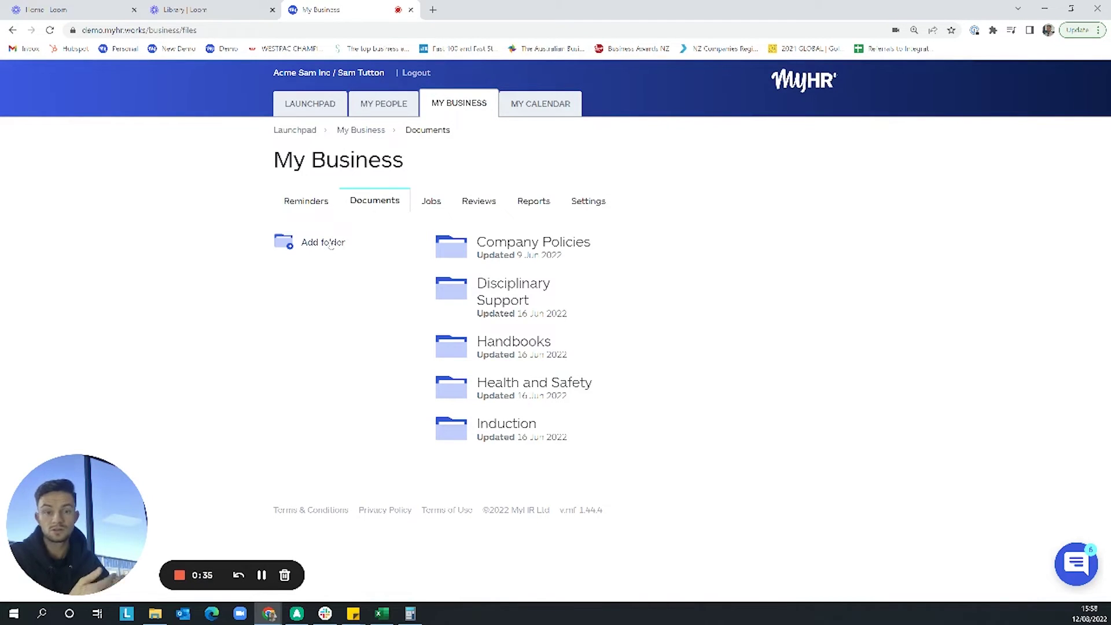
left_click(566, 251)
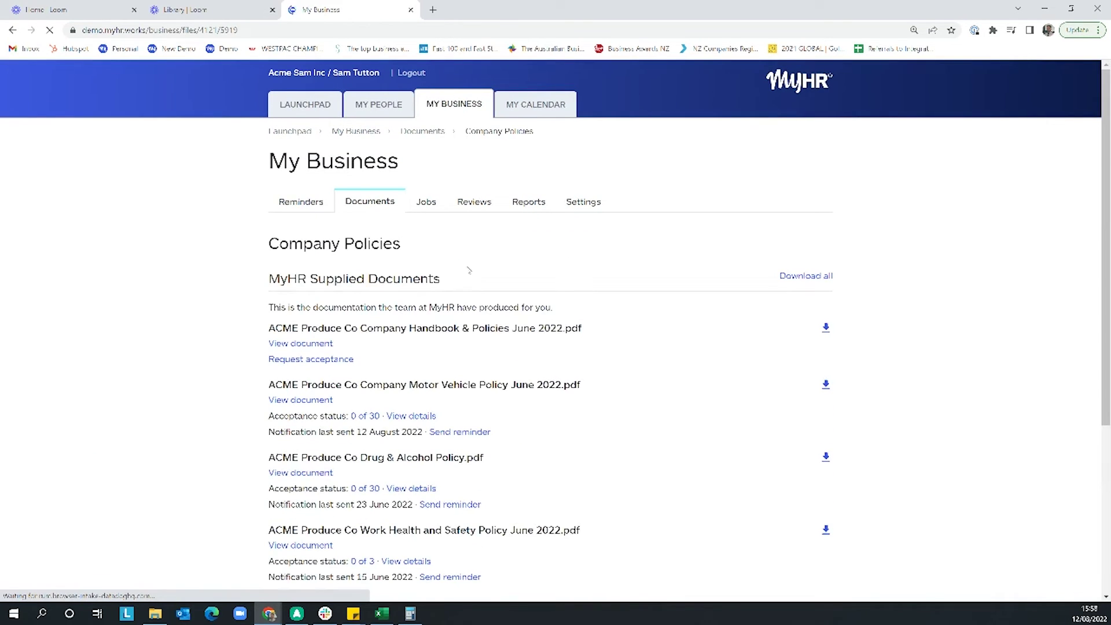
scroll(435, 329, "down", 2)
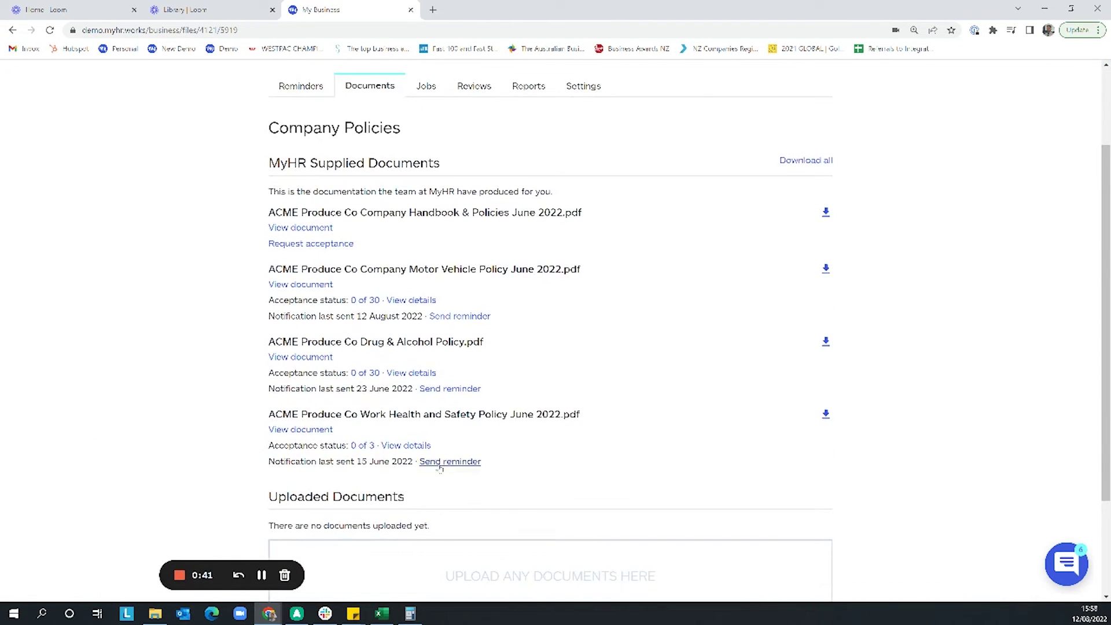
scroll(435, 329, "up", 1)
left_click(361, 144)
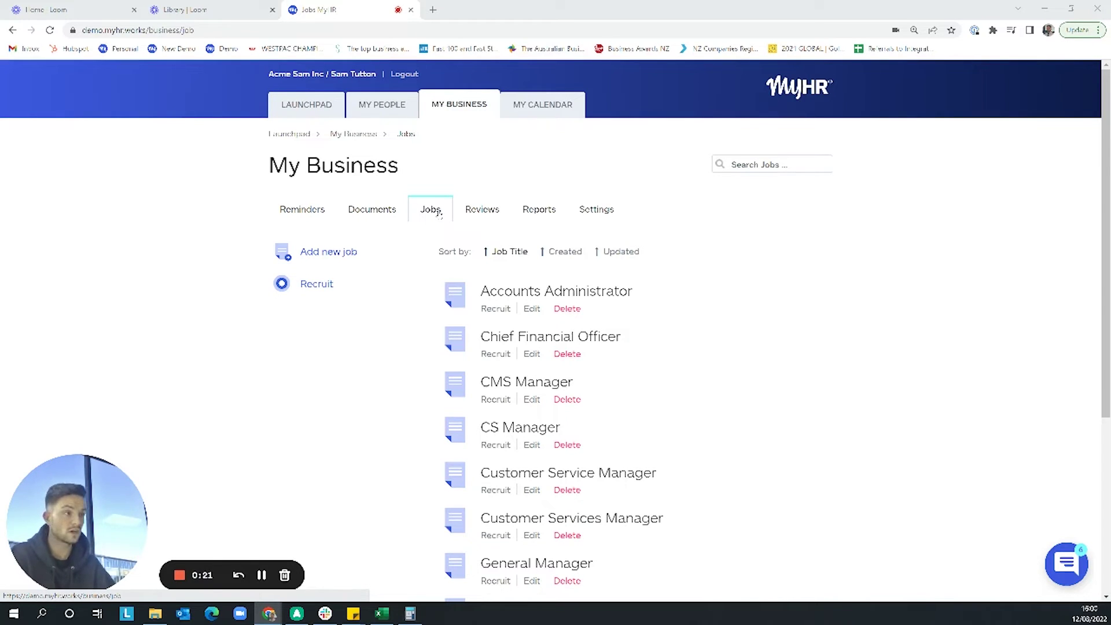
Step: Start adding a job with the Add new Job method and look over its blank description form
left_click(342, 253)
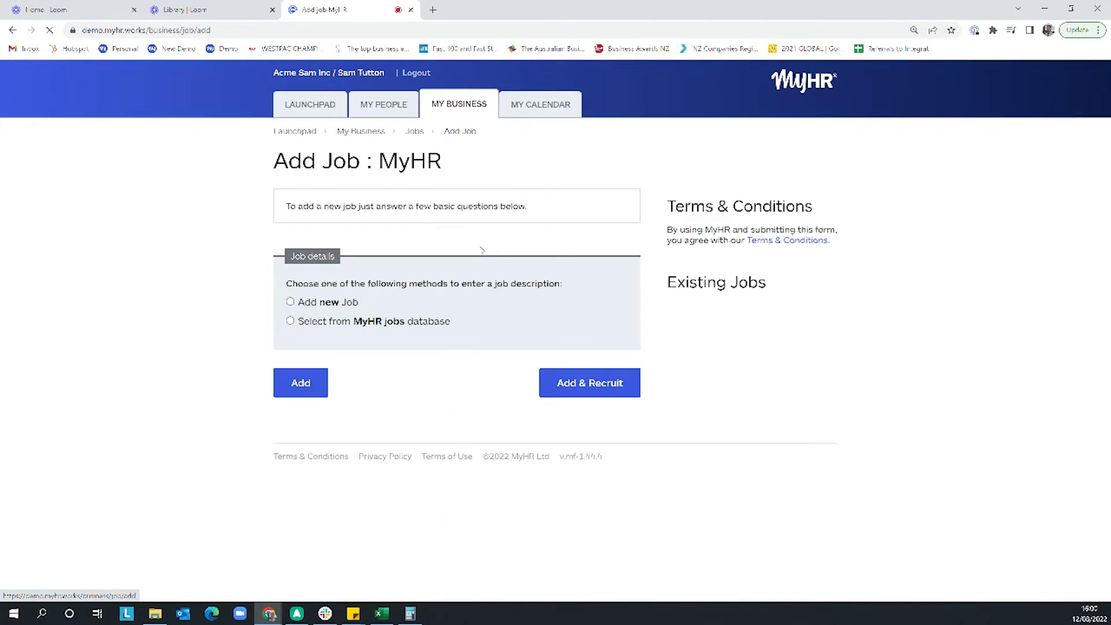
left_click(316, 303)
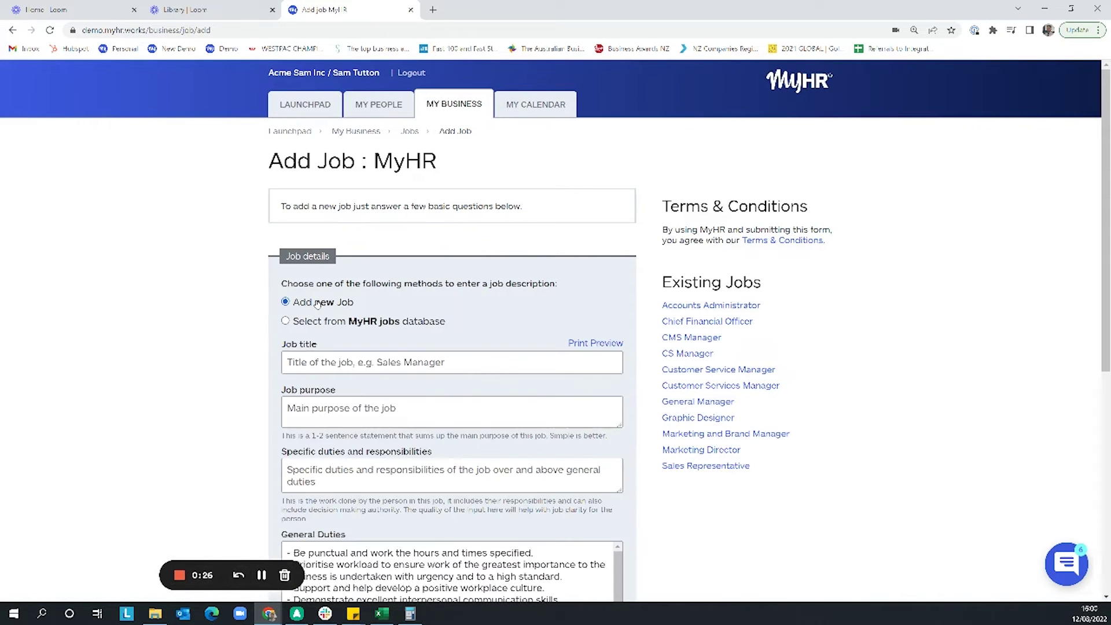
scroll(333, 267, "down", 1)
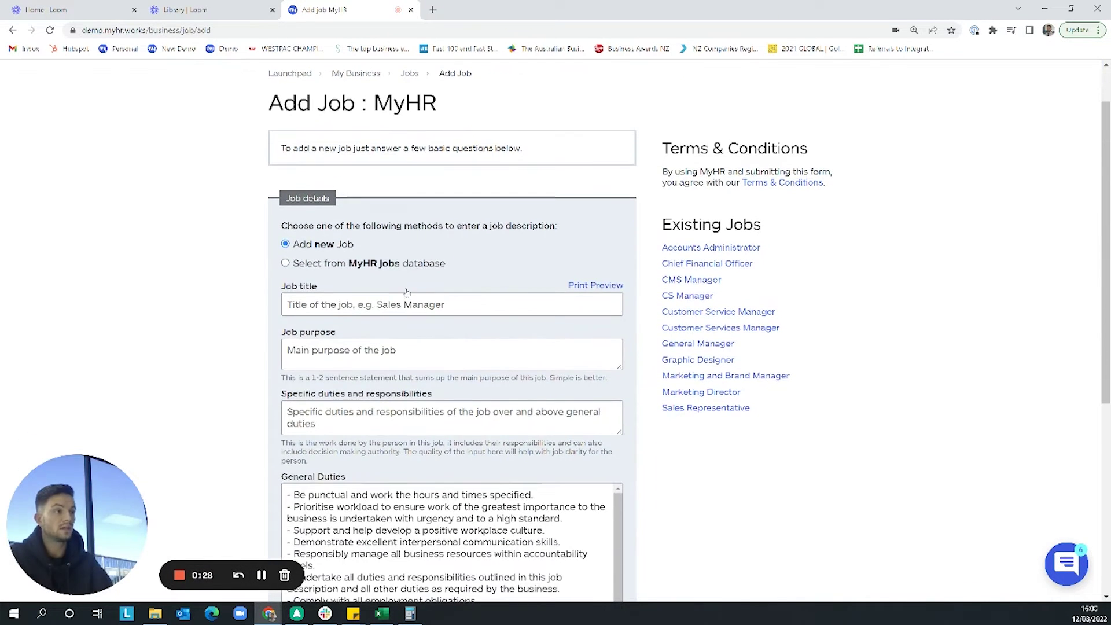
Step: Switch to the MyHR jobs database method and load the Accountant job description
left_click(333, 264)
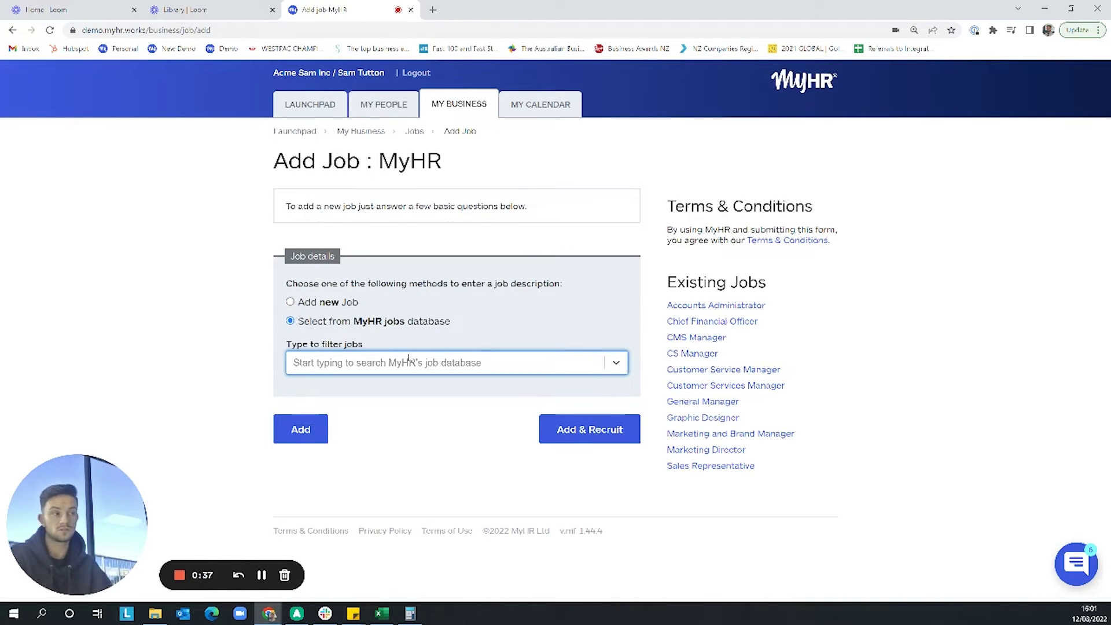
type("a")
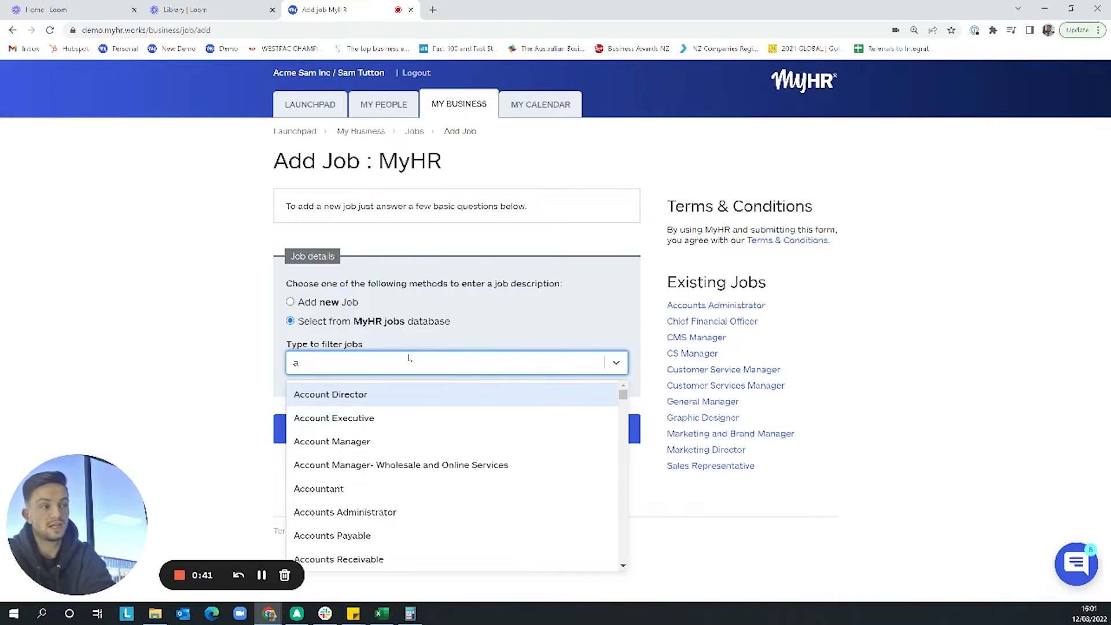
key("Down")
key("Down")
key("Down")
key("Down")
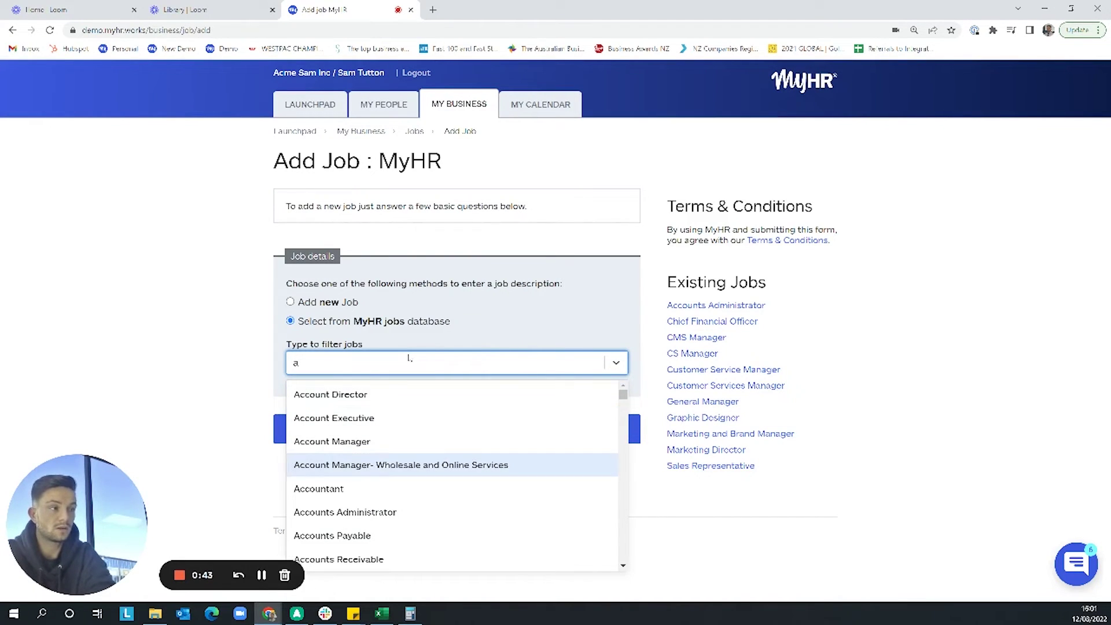
key("Return")
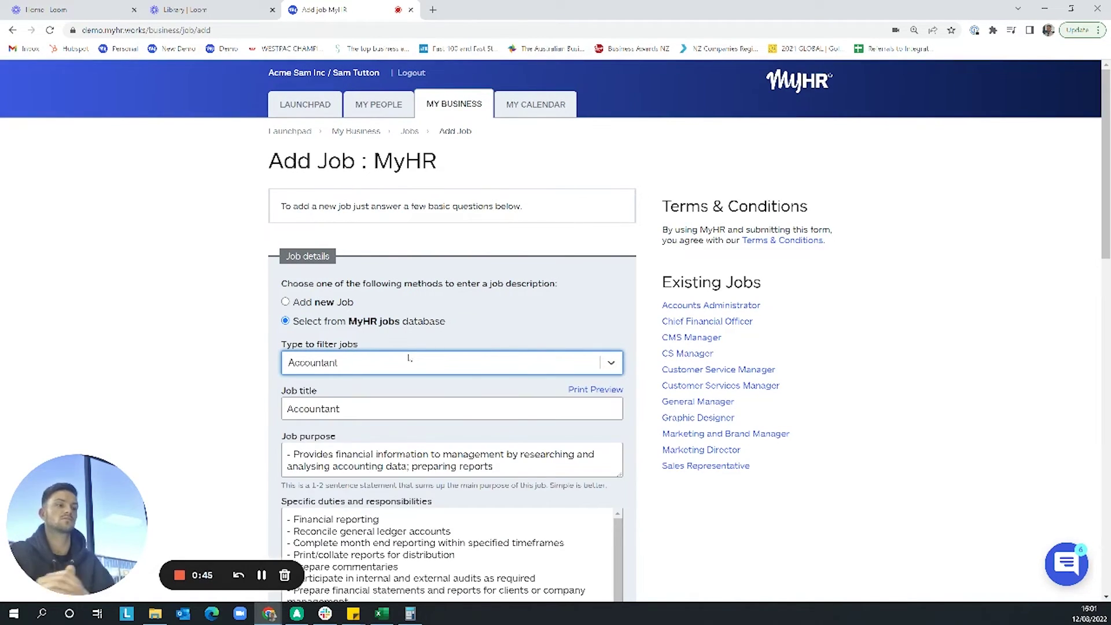
Step: Look over the Accountant job's purpose, duties and responsibilities, and return to My Business
scroll(409, 358, "down", 3)
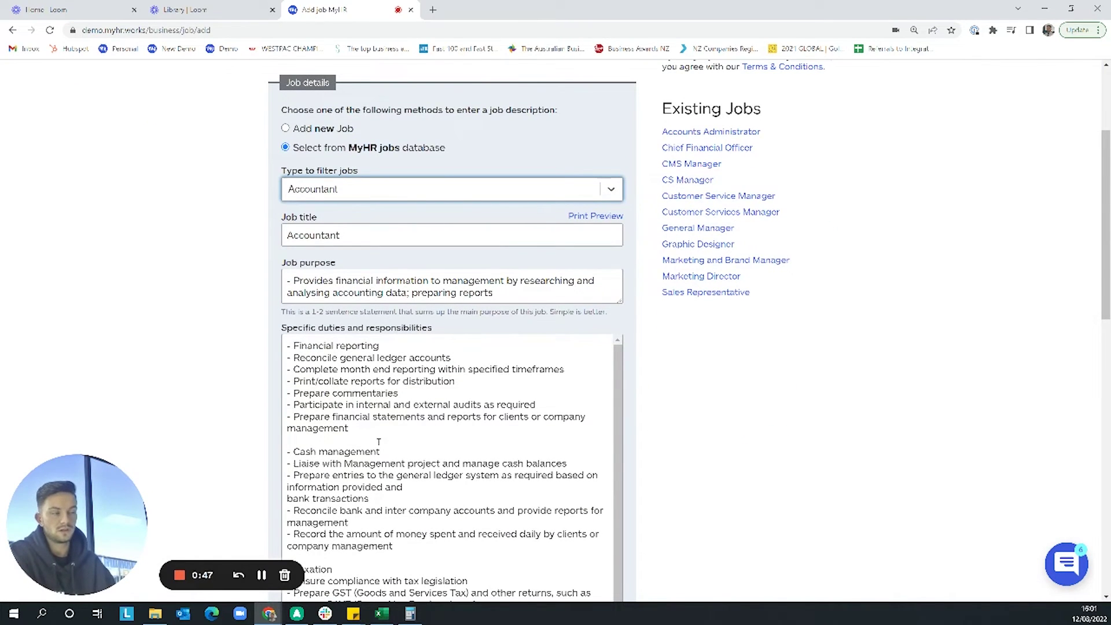
scroll(380, 441, "down", 1)
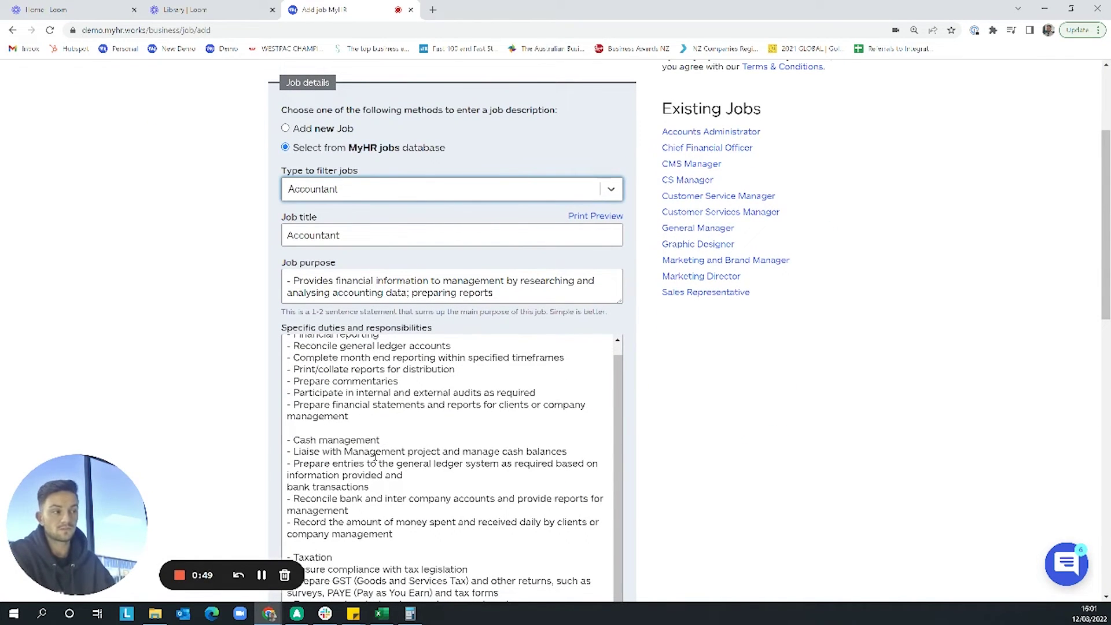
left_click(375, 460)
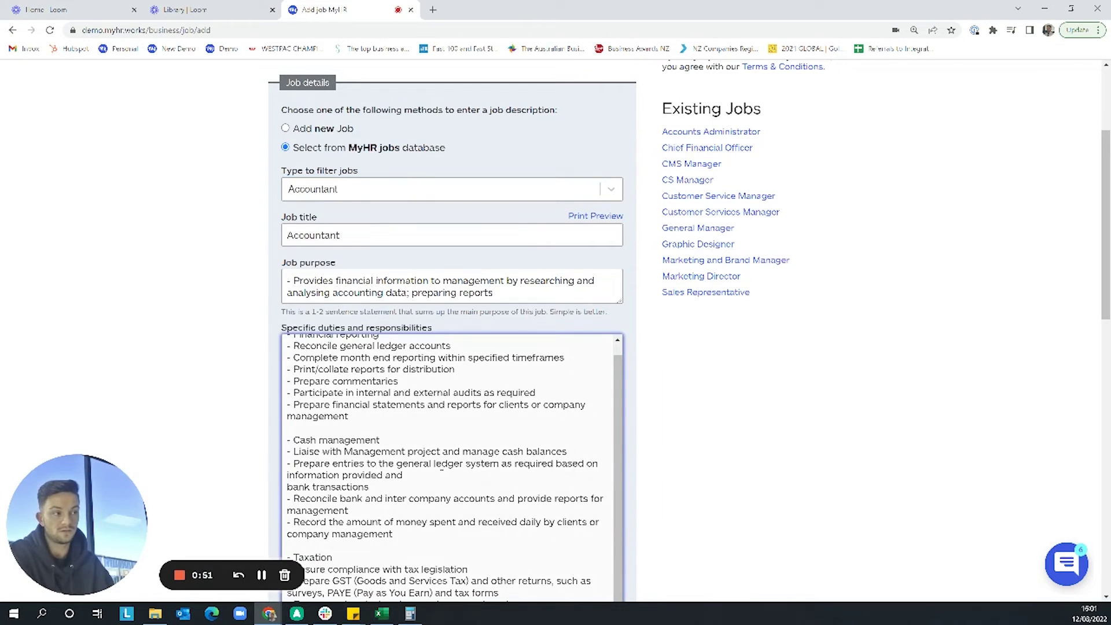
scroll(537, 498, "up", 1)
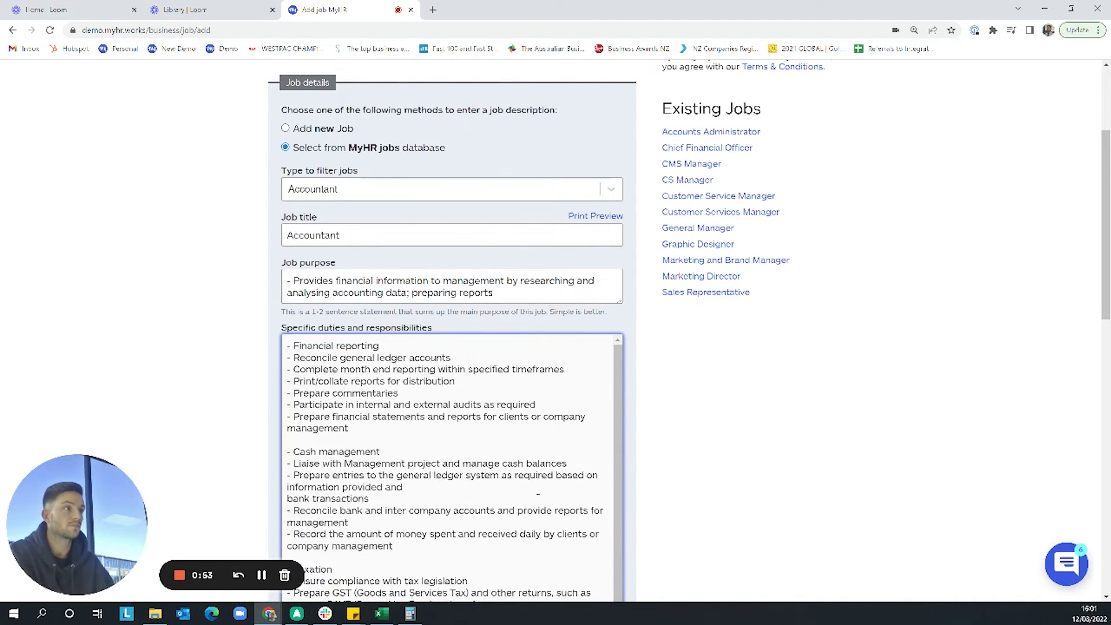
scroll(640, 479, "up", 3)
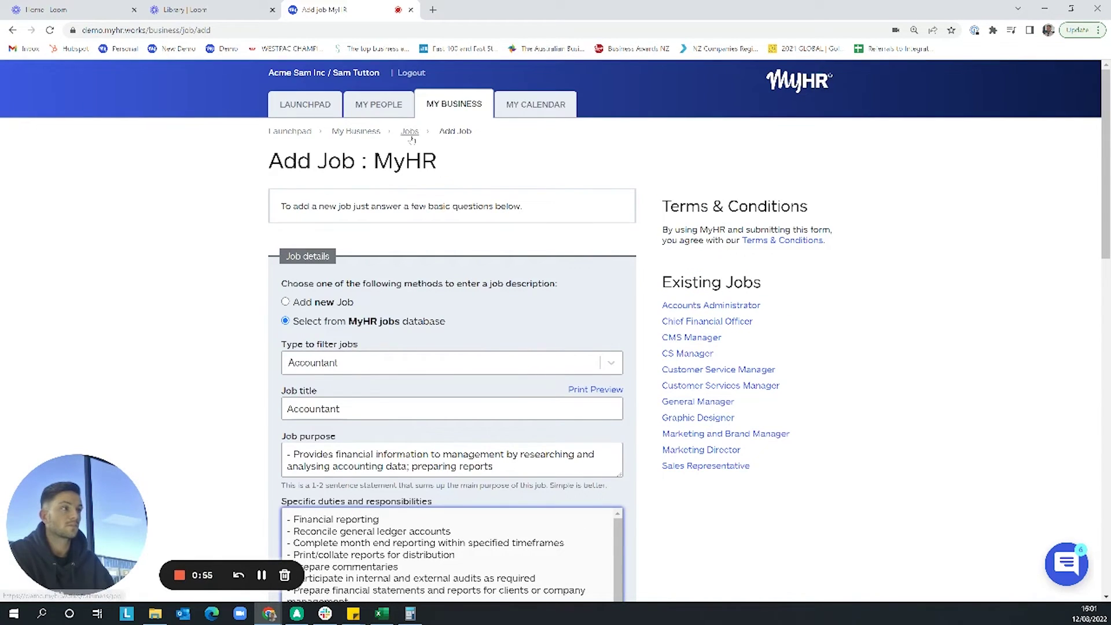
left_click(365, 132)
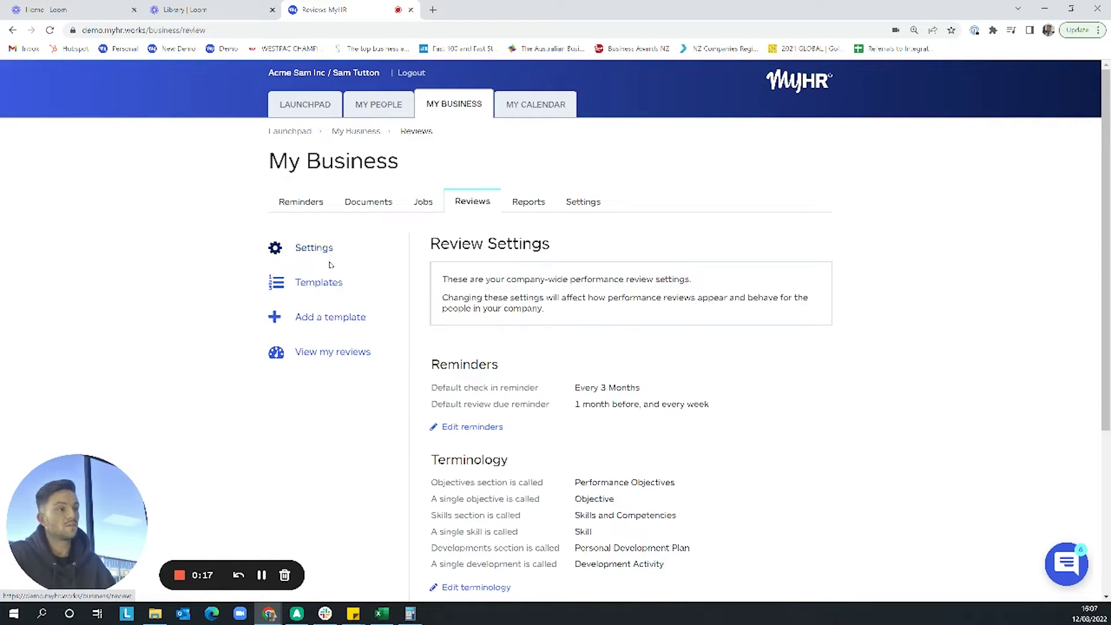
Step: Open the performance reviews and start adding one with the Customer Service Manager as the person under review
left_click(328, 352)
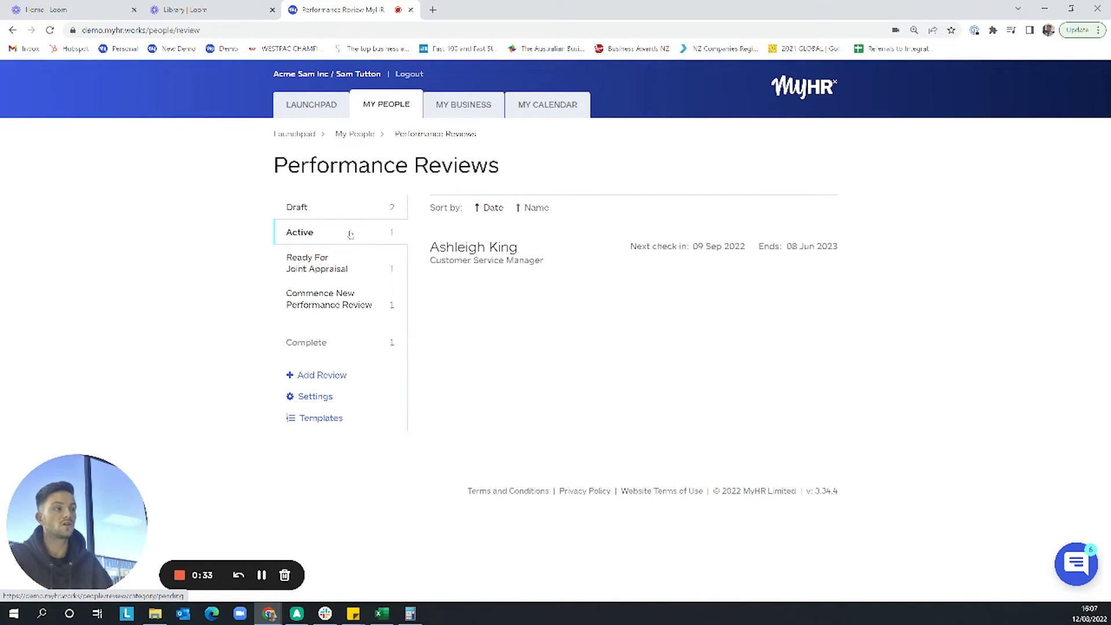
left_click(307, 376)
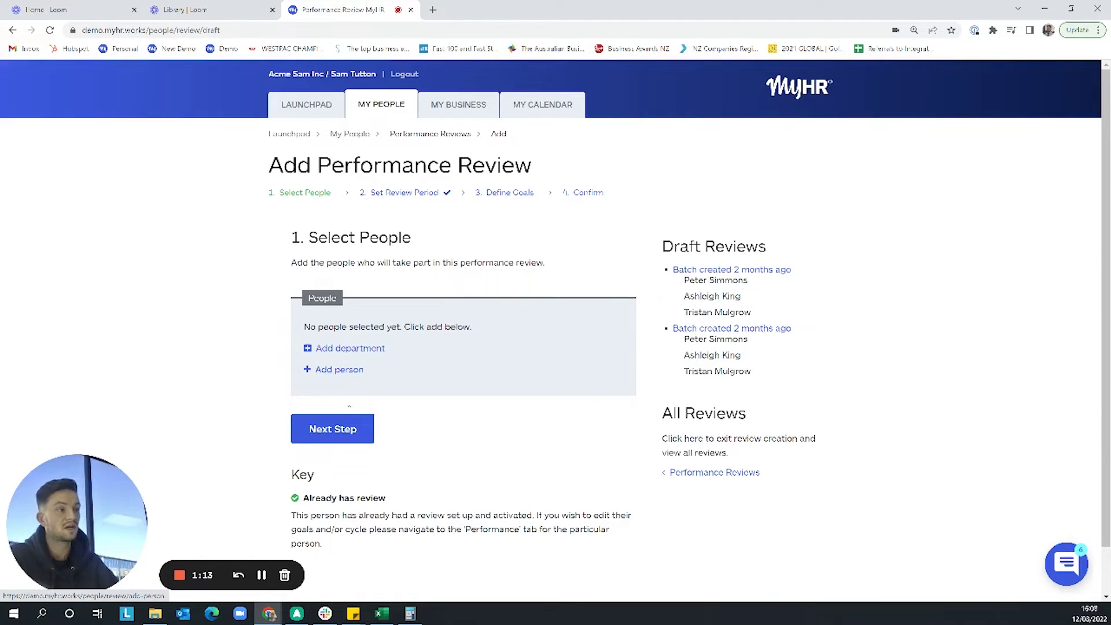
left_click(345, 426)
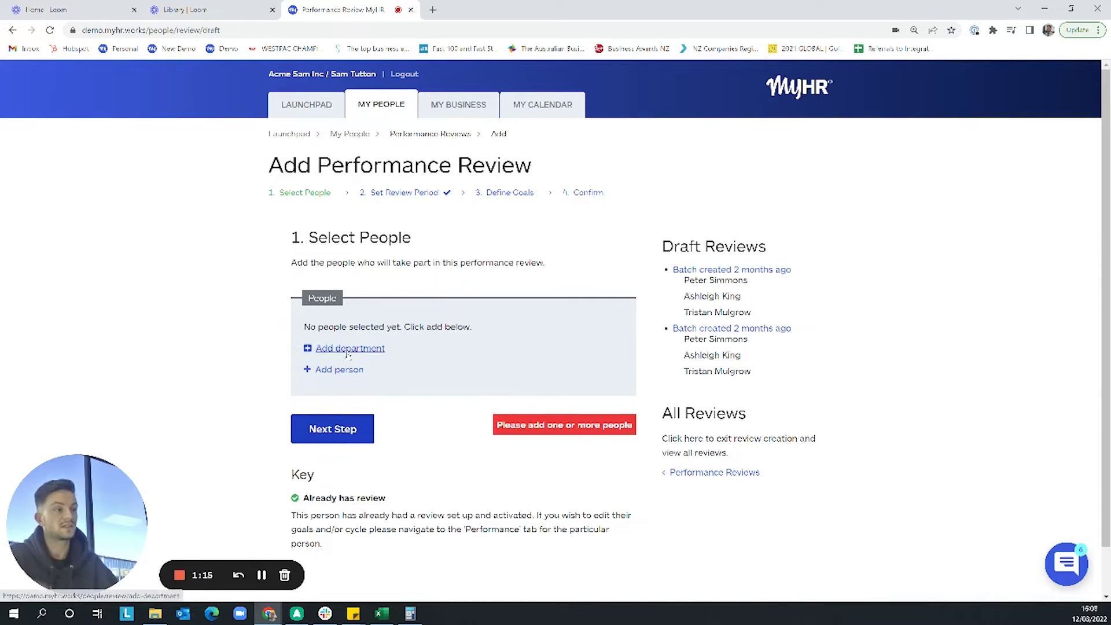
left_click(346, 370)
type("ash")
left_click(197, 207)
left_click(342, 434)
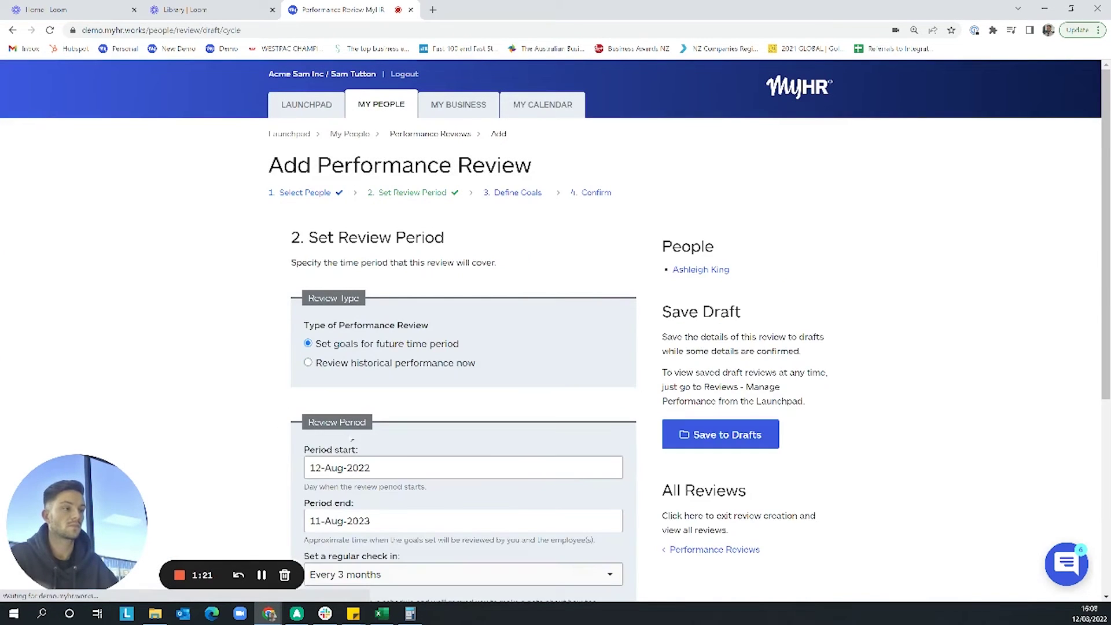
Step: Check the review period, regular check-in and reminder settings, and continue to defining goals
scroll(416, 277, "down", 3)
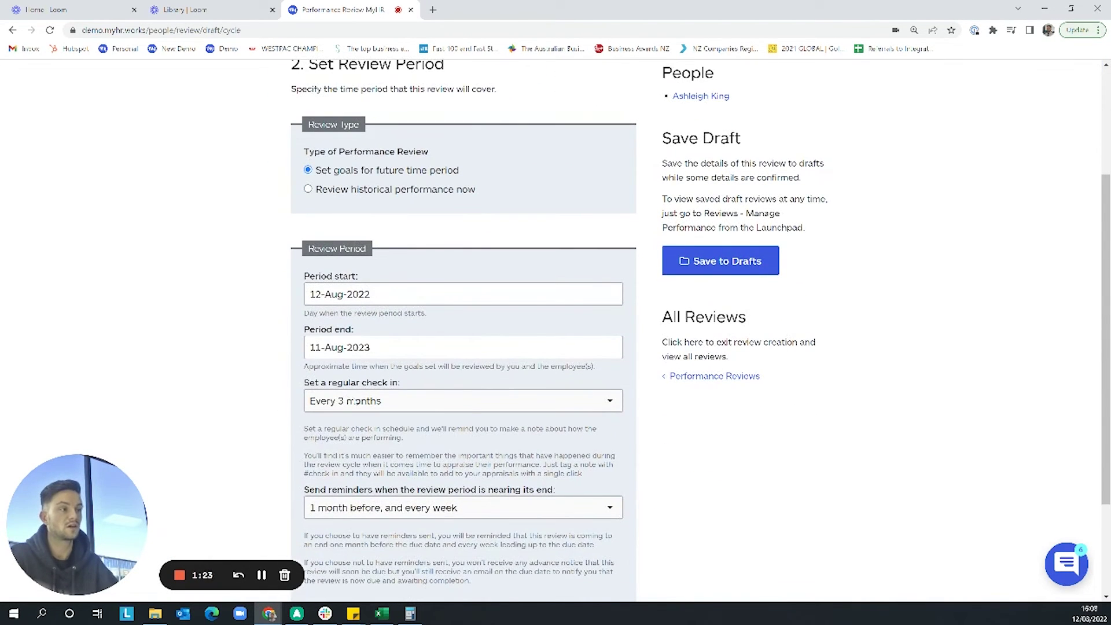
scroll(407, 391, "down", 2)
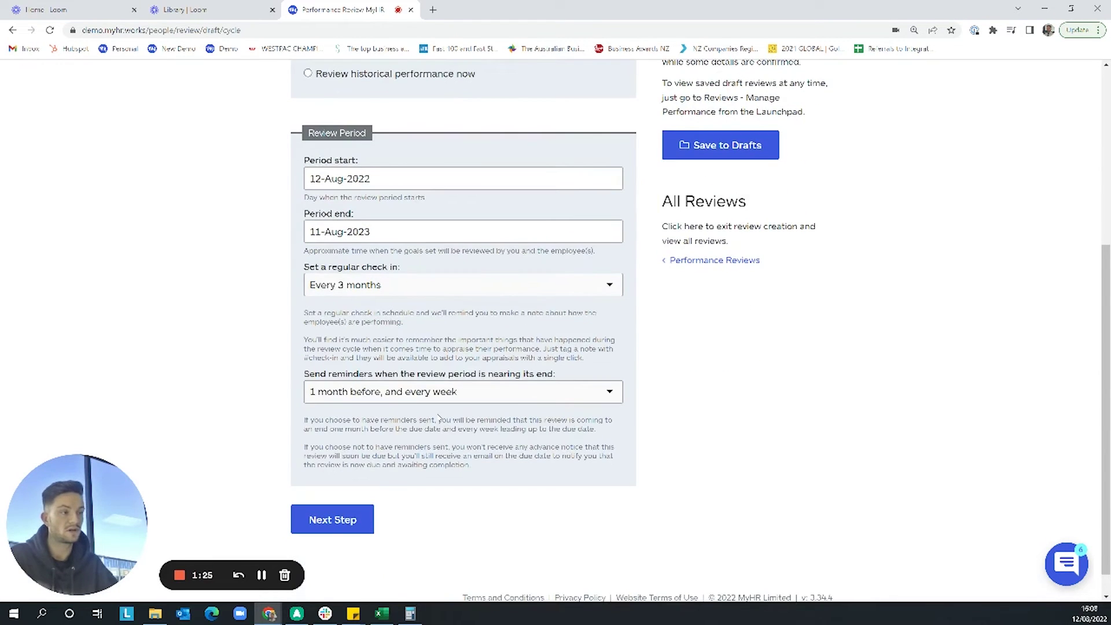
left_click(370, 519)
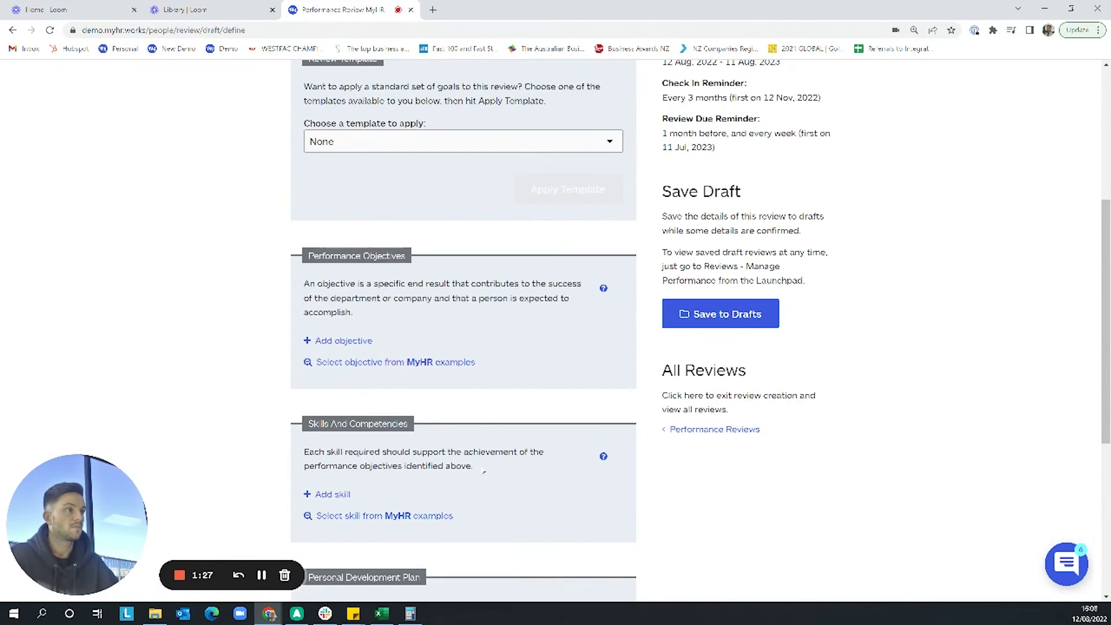
Step: Apply the Basic PR template to the performance review's goals
scroll(484, 472, "up", 4)
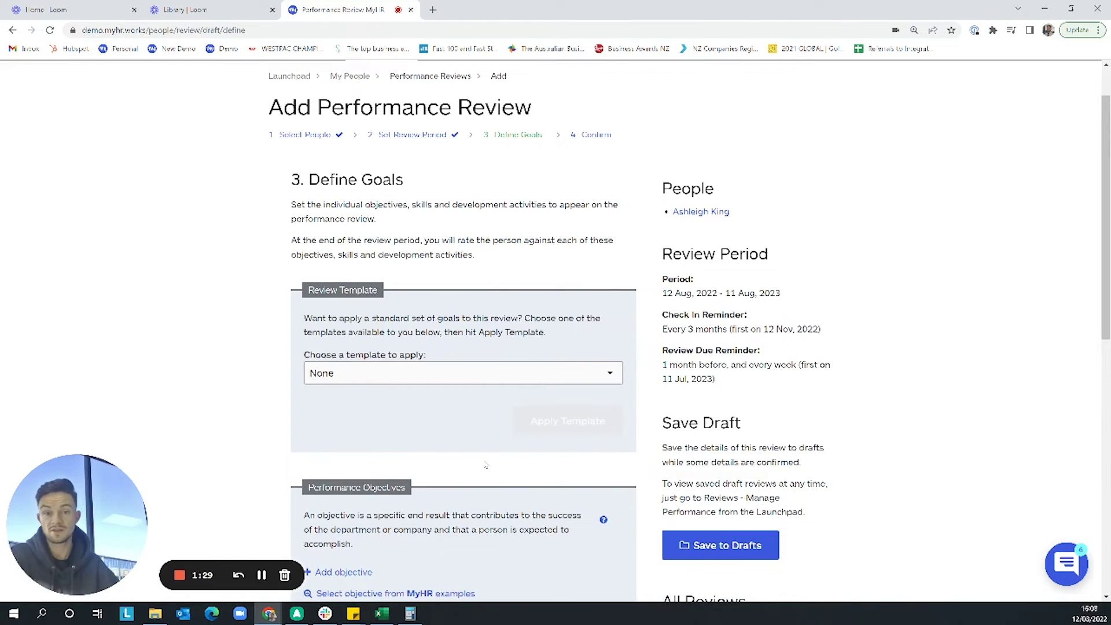
left_click(449, 372)
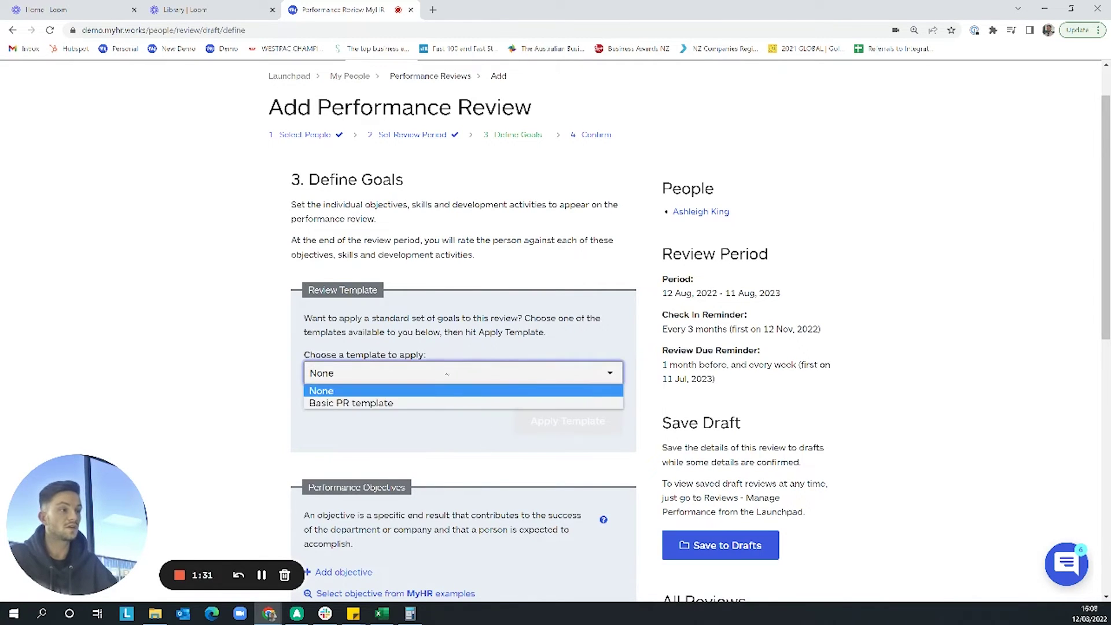
left_click(457, 401)
left_click(515, 419)
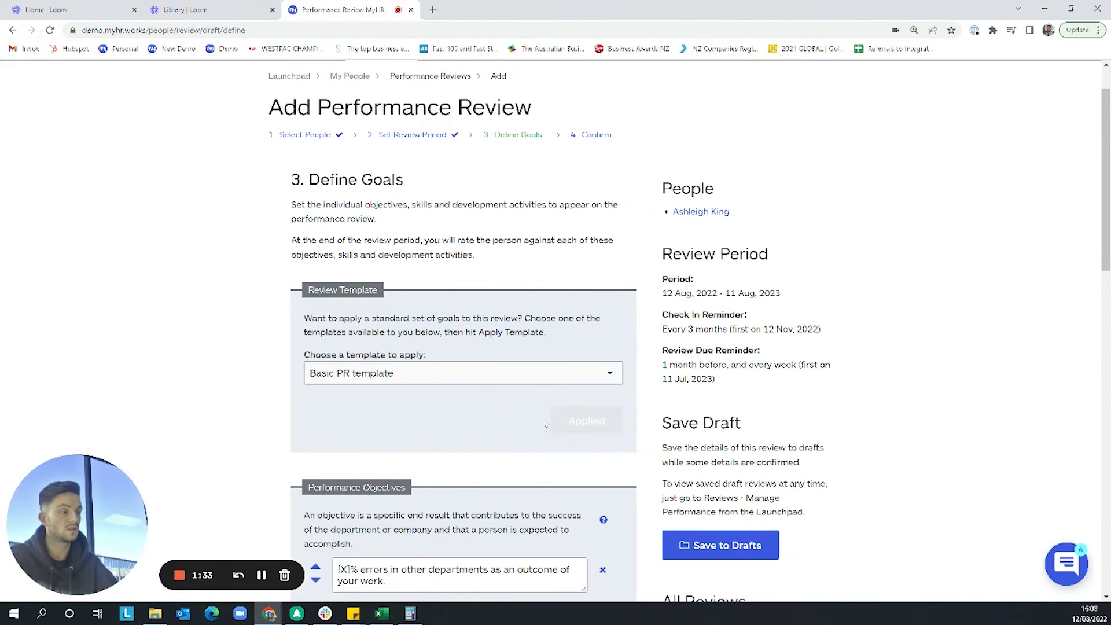
Step: Look over the review's performance objectives and skills, and go back to My Business
scroll(549, 419, "down", 6)
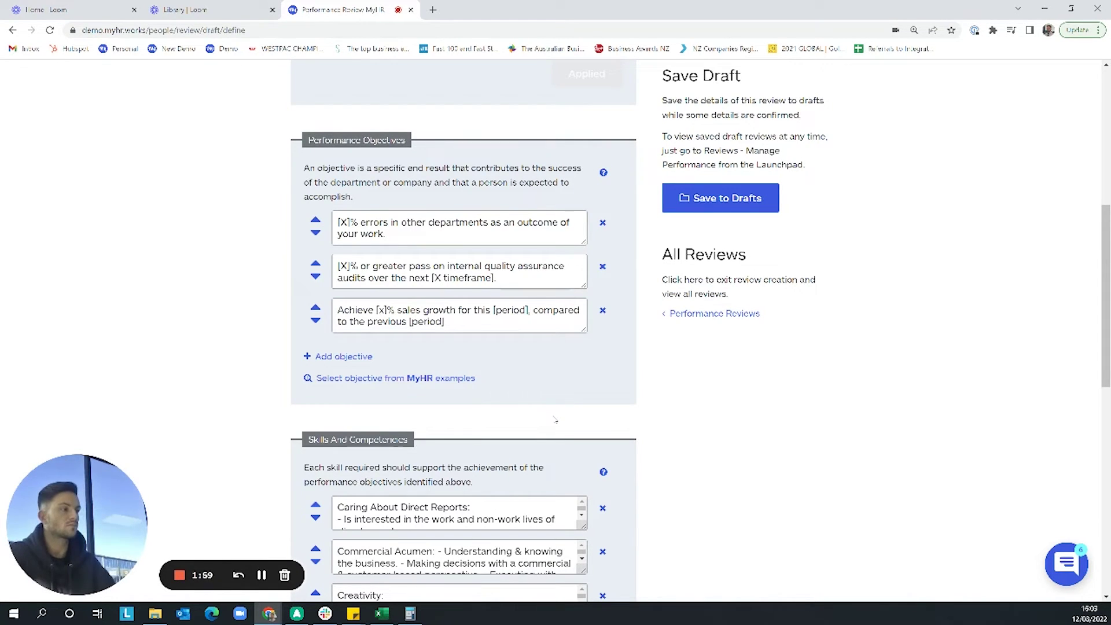
scroll(554, 419, "up", 7)
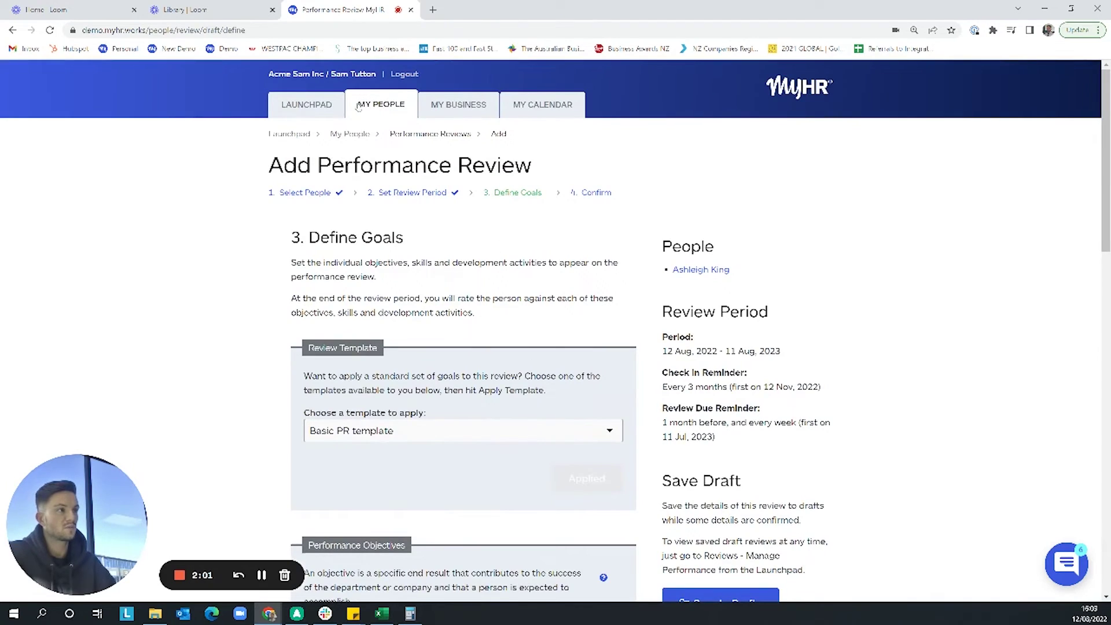
left_click(433, 113)
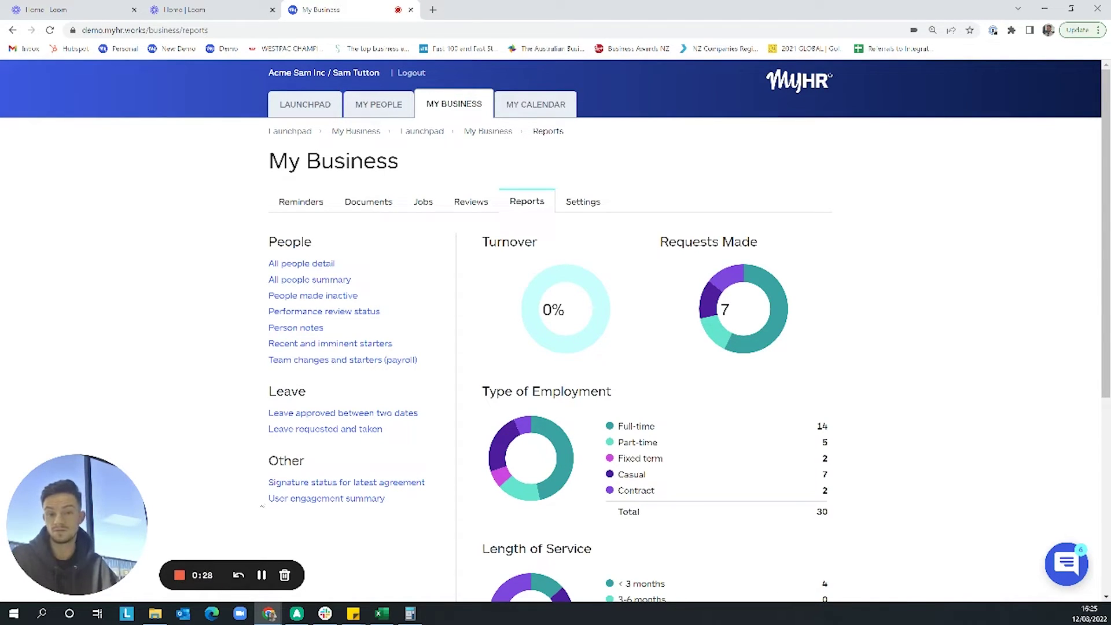
Step: Open the report on leave approved between two dates and set its start date to 01/07/2022
left_click(315, 414)
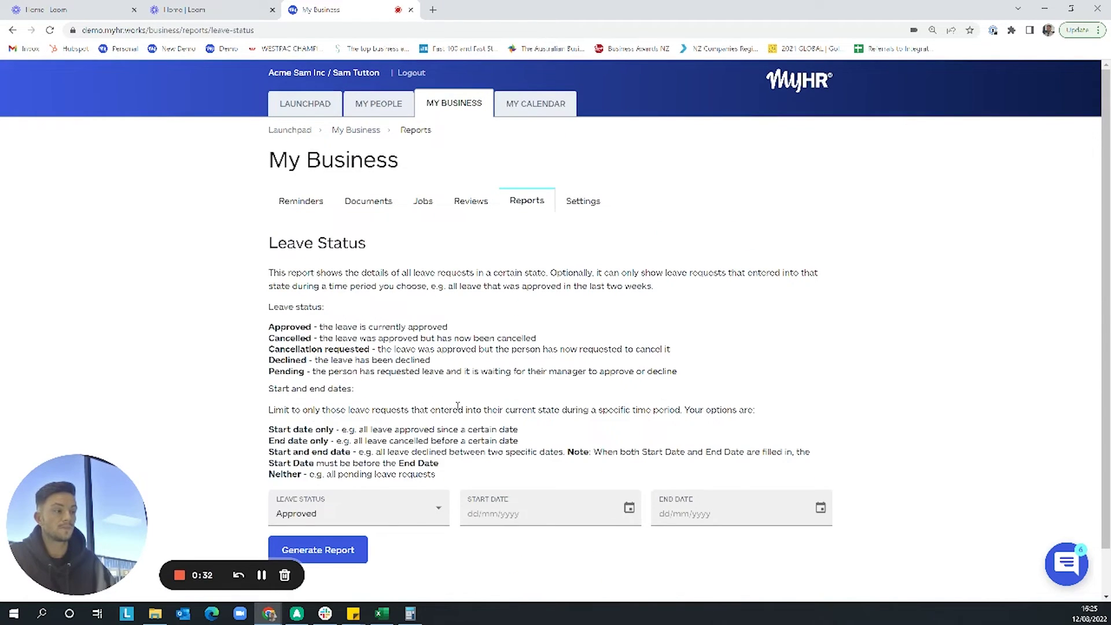
scroll(520, 376, "down", 1)
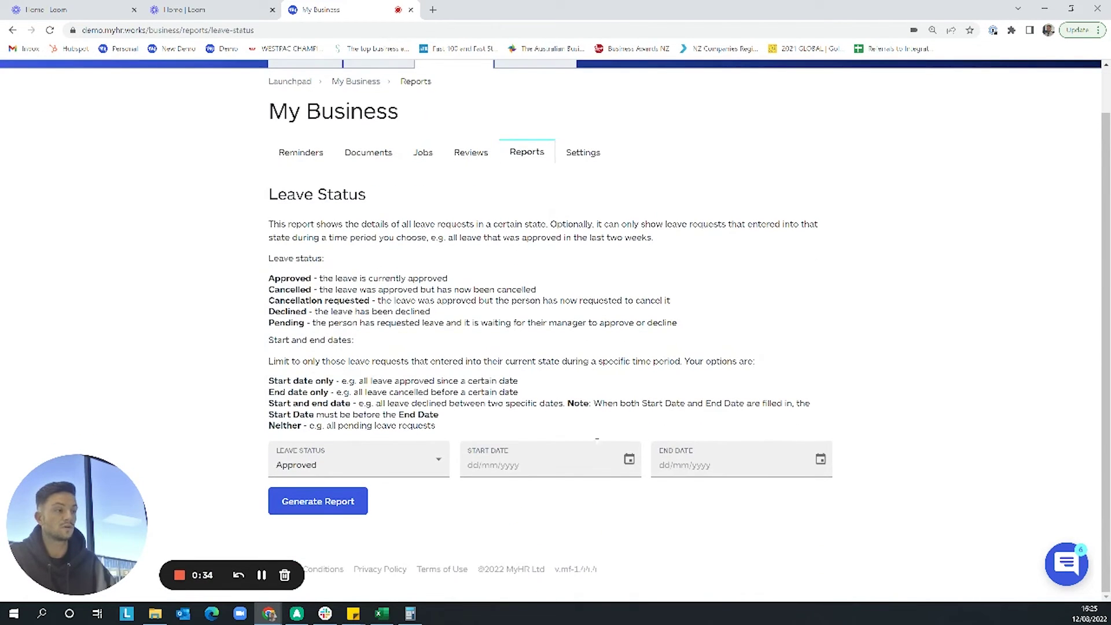
left_click(628, 462)
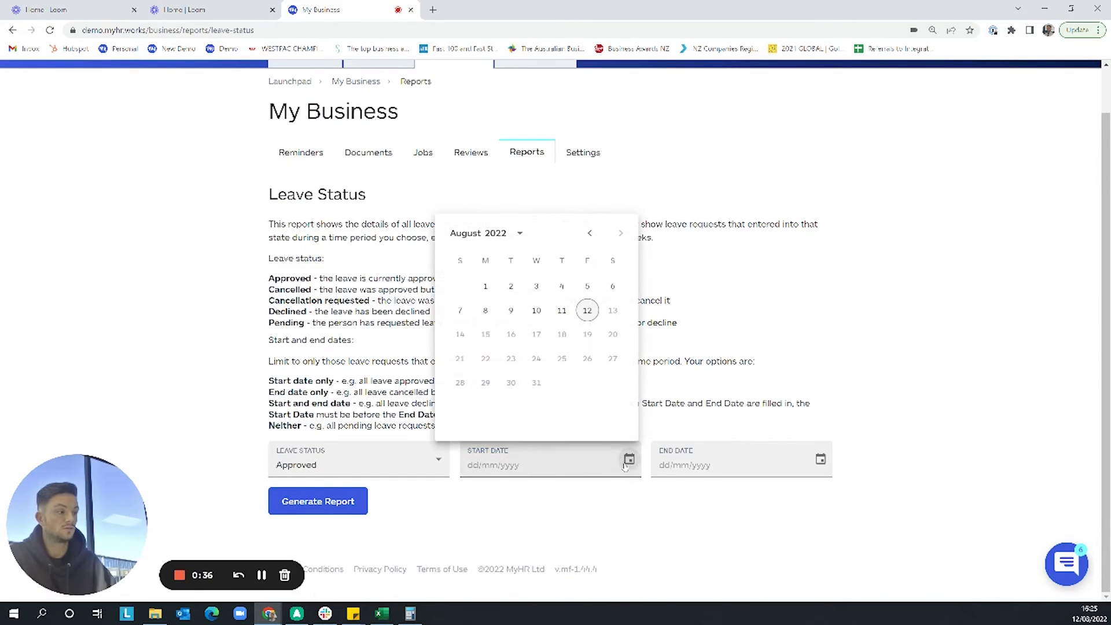
left_click(590, 234)
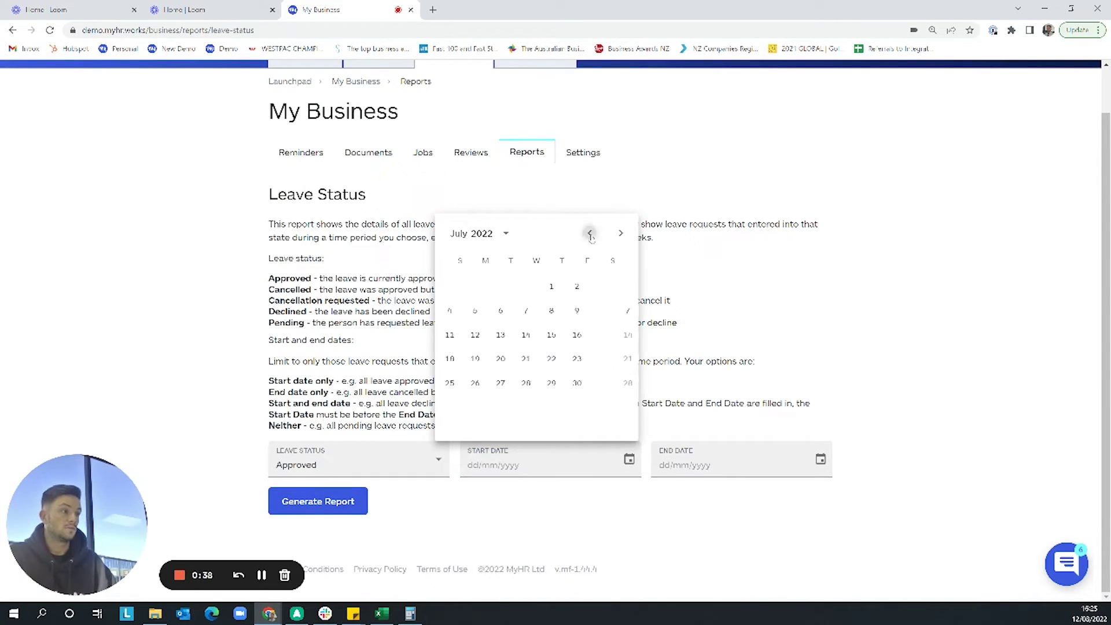
left_click(586, 286)
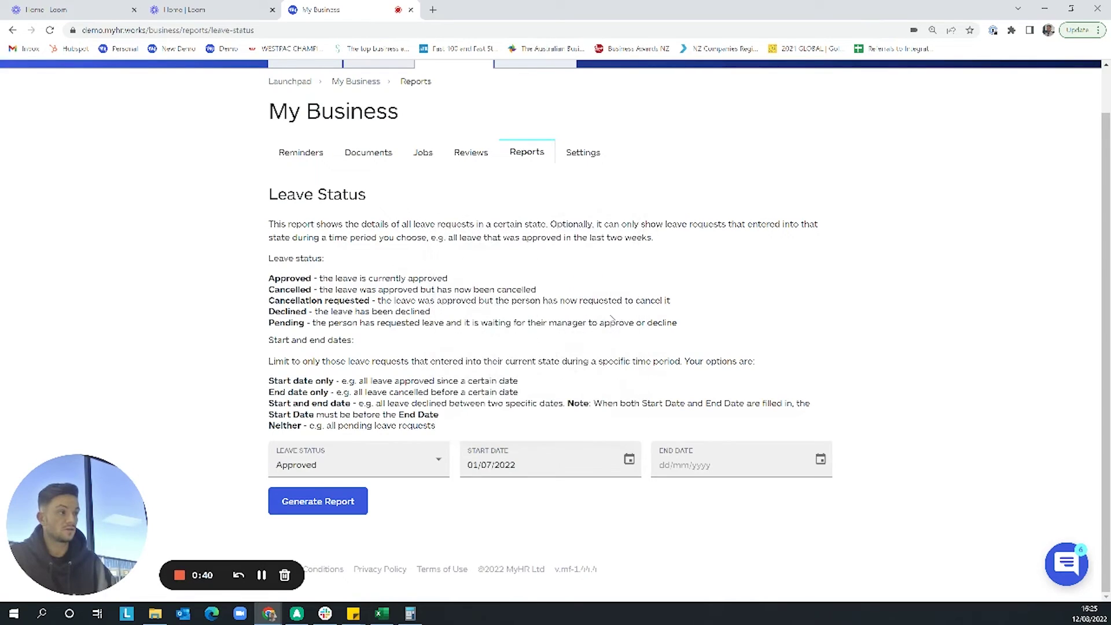
Step: Set the leave status report's end date to 31 July 2022
left_click(739, 465)
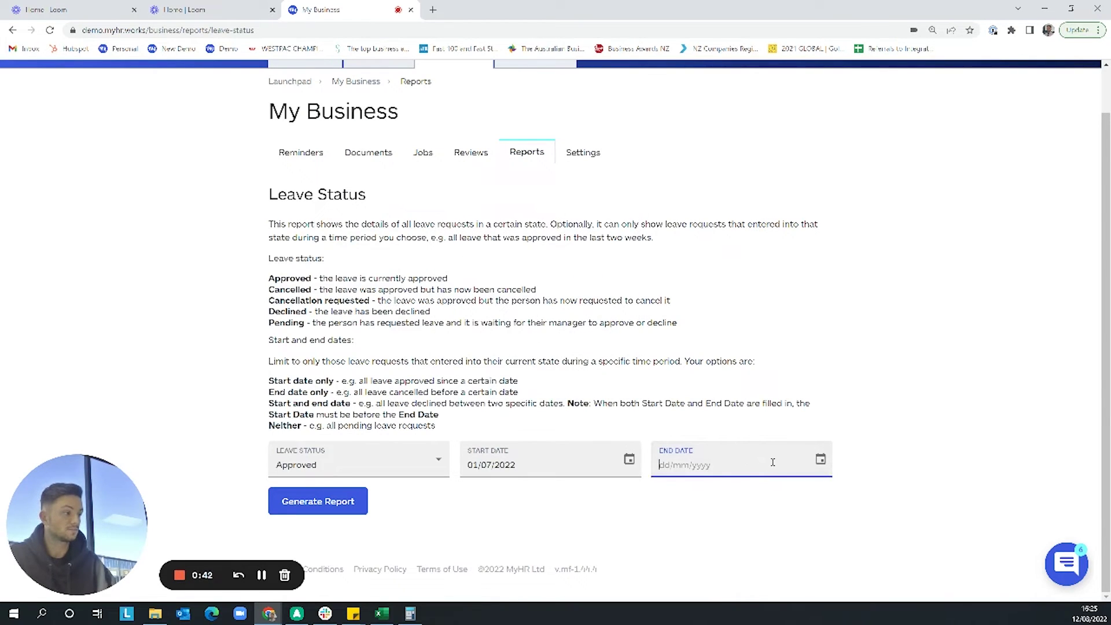
left_click(820, 459)
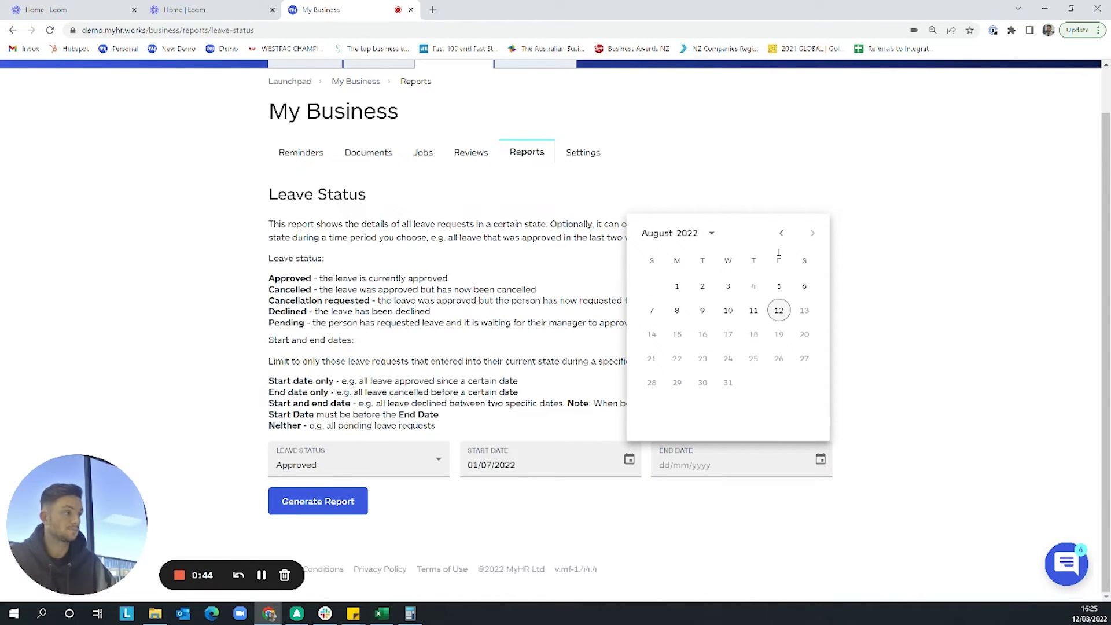
left_click(781, 232)
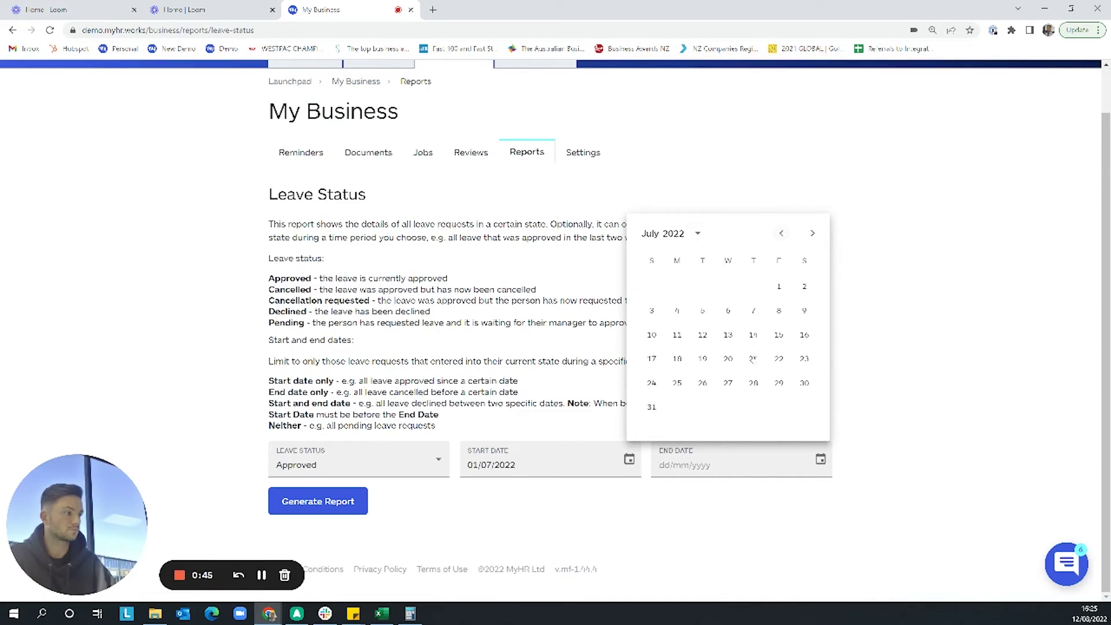
left_click(652, 406)
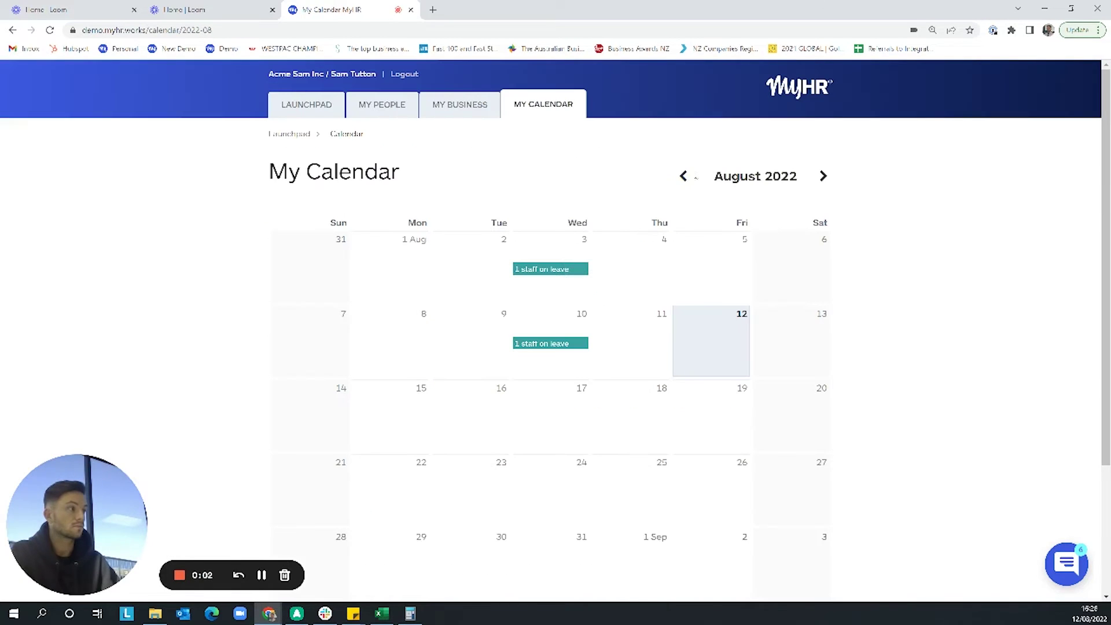
Step: Show July 2022 in the calendar and inspect the details of its reminders and staff leave
left_click(685, 176)
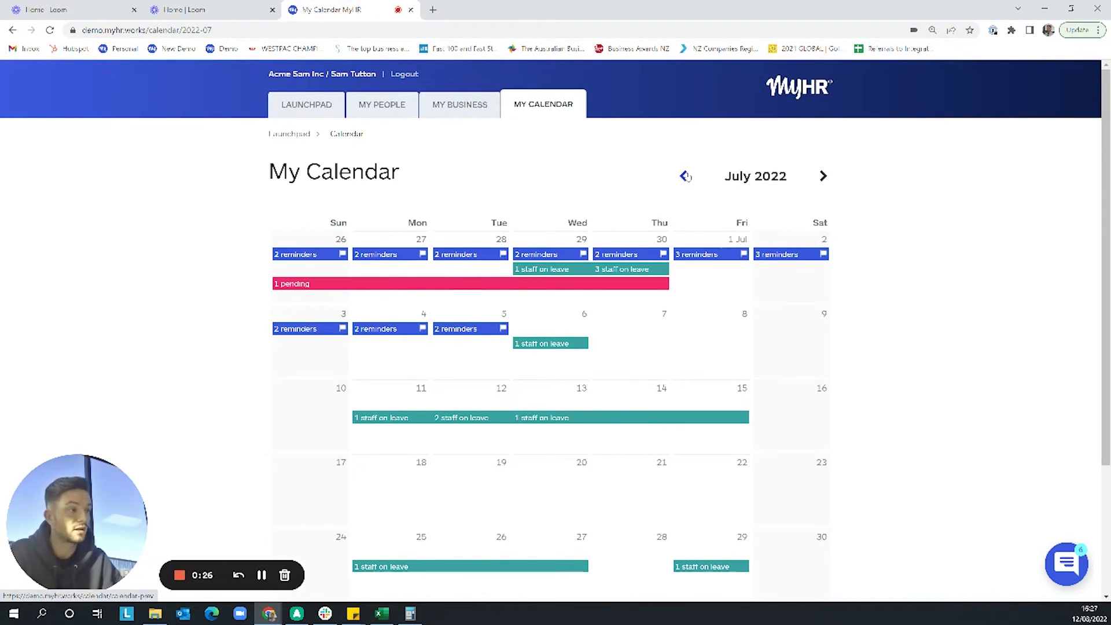
scroll(717, 191, "down", 1)
mouse_move(750, 206)
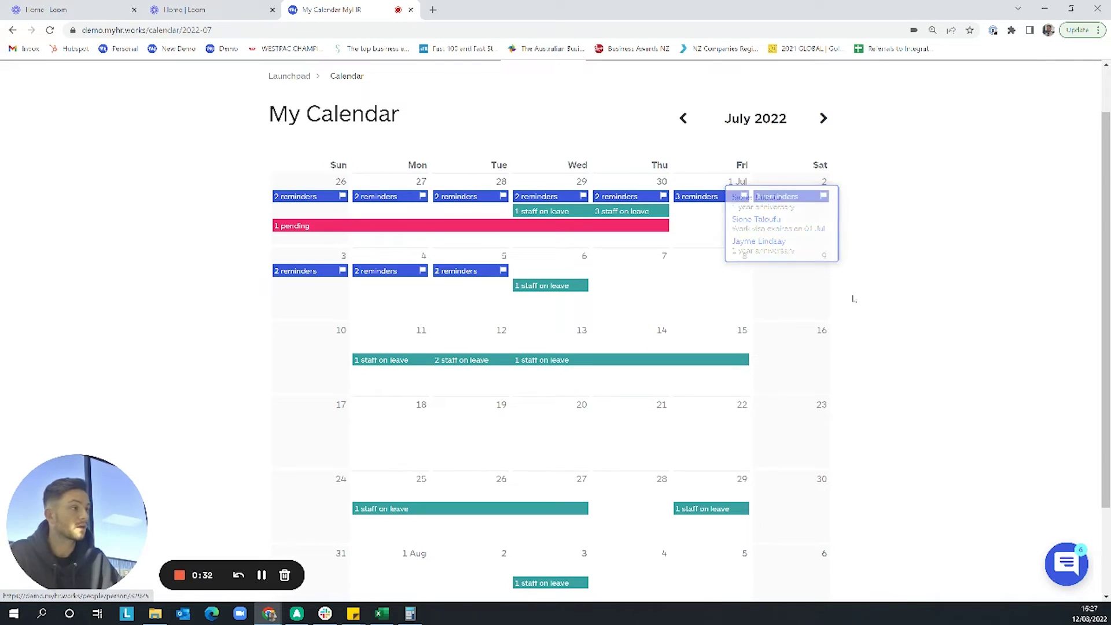
mouse_move(412, 365)
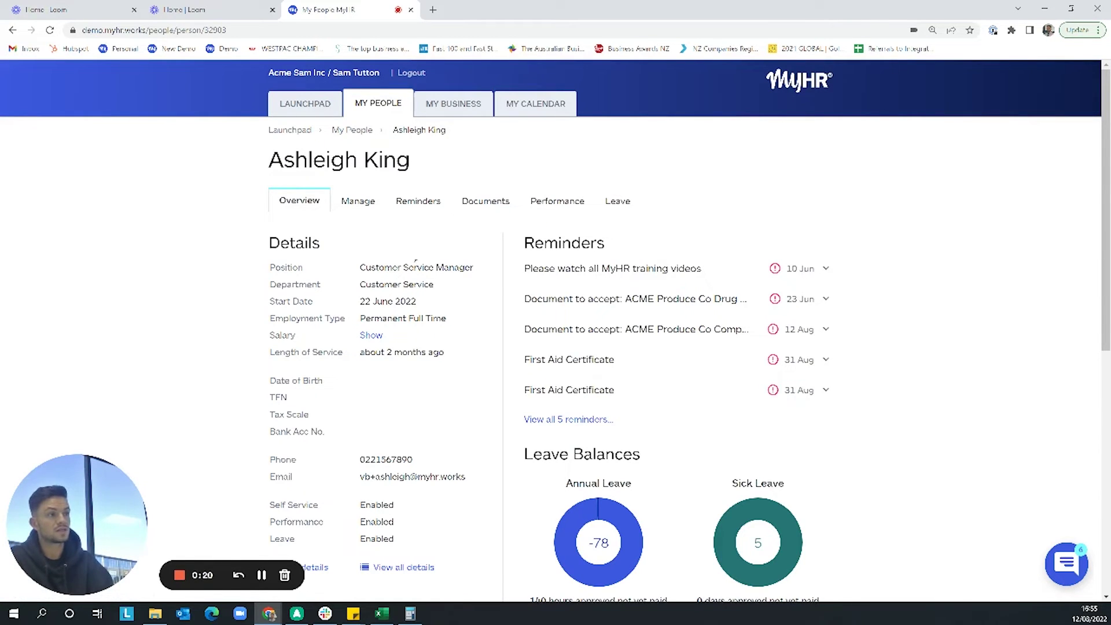
Step: Look over the employee's profile overview, including reminders, leave balances, review date, recent documents, upcoming leave and notes
scroll(347, 362, "down", 1)
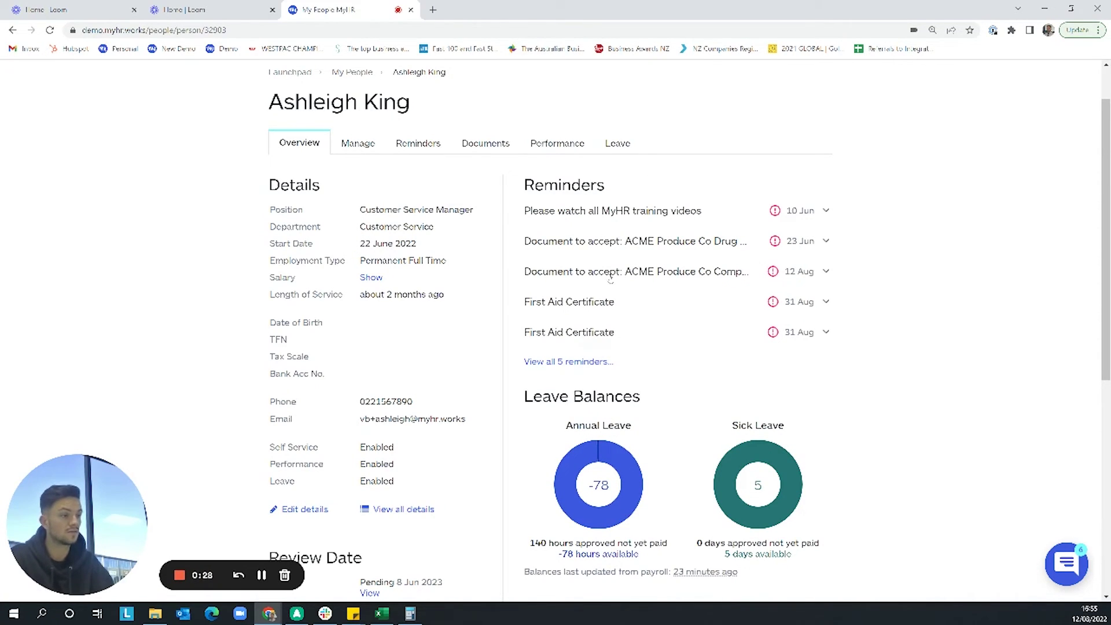
scroll(596, 277, "down", 1)
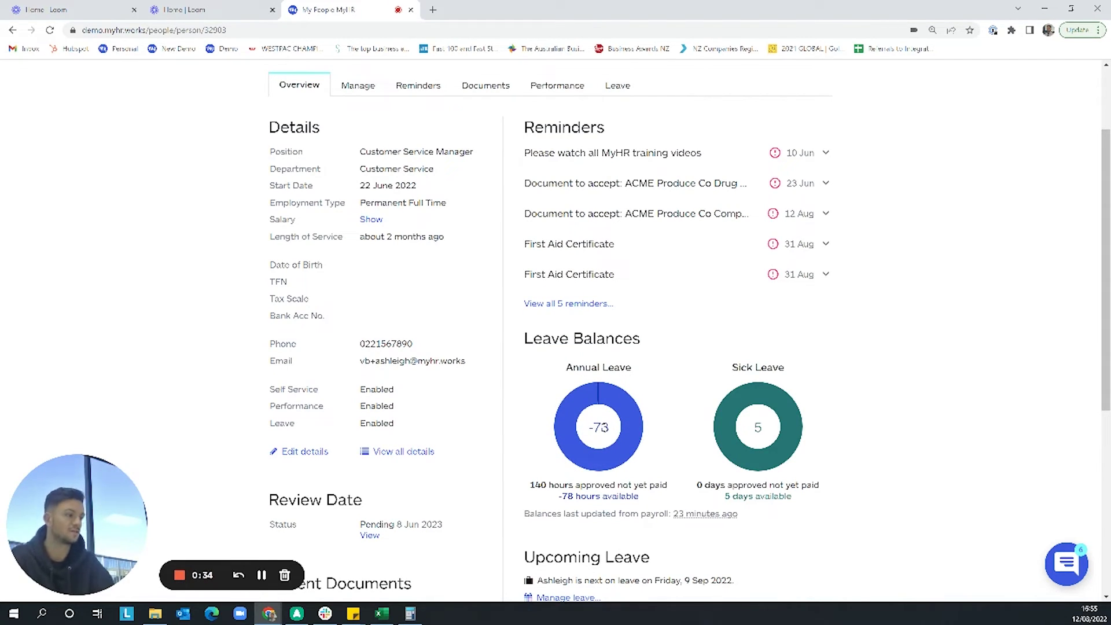
scroll(425, 325, "down", 3)
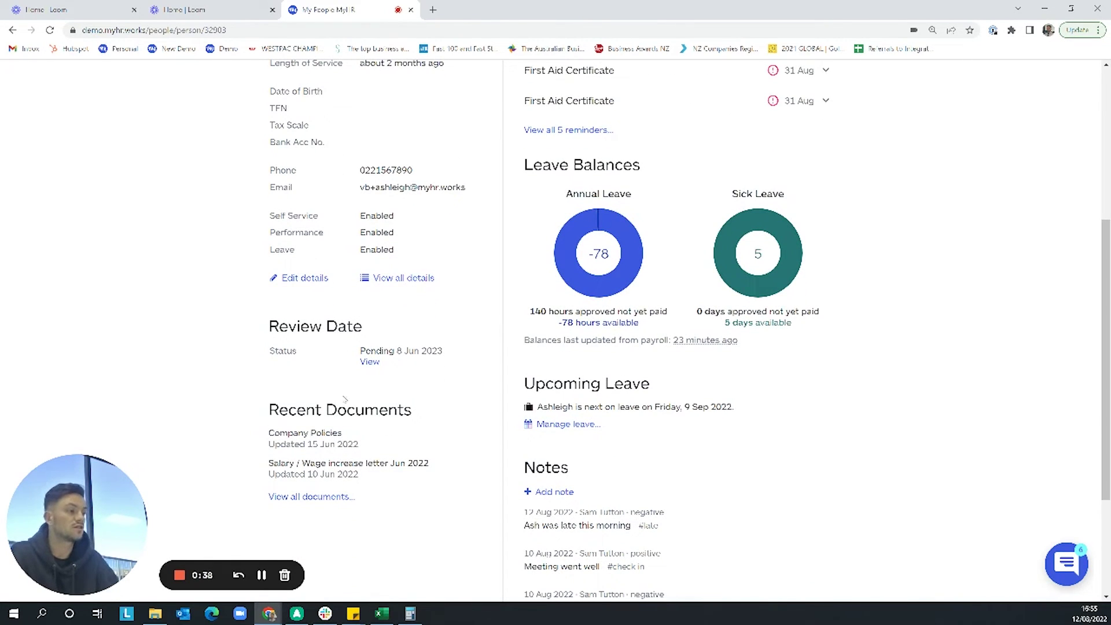
scroll(328, 399, "down", 2)
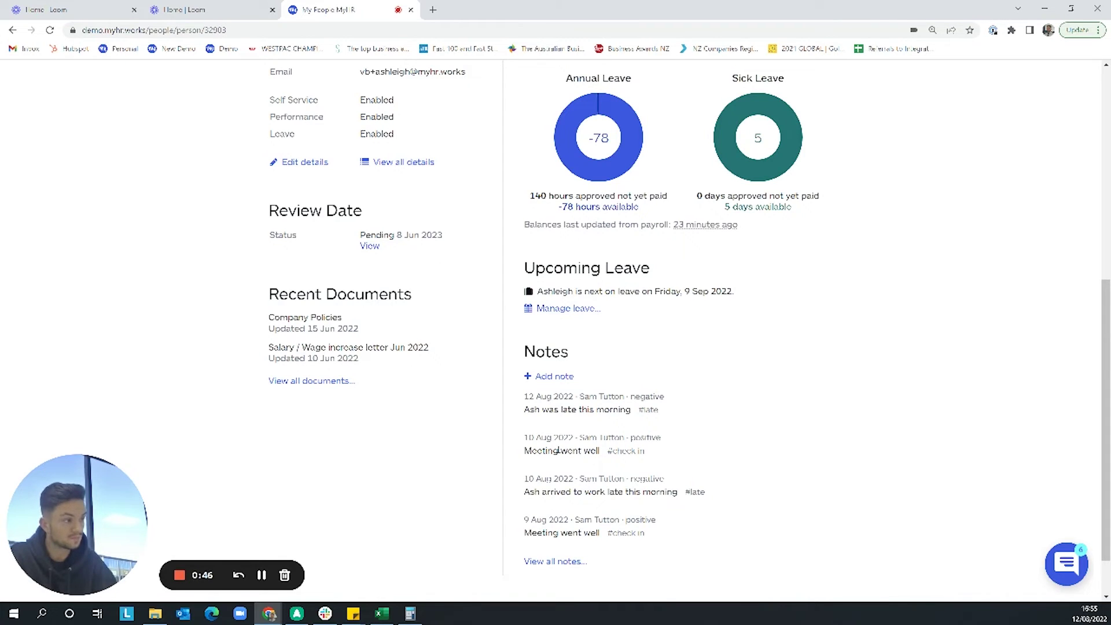
Step: Review the employee's notes in the management section and inspect the available date, type and entered-by filter options
scroll(557, 450, "up", 7)
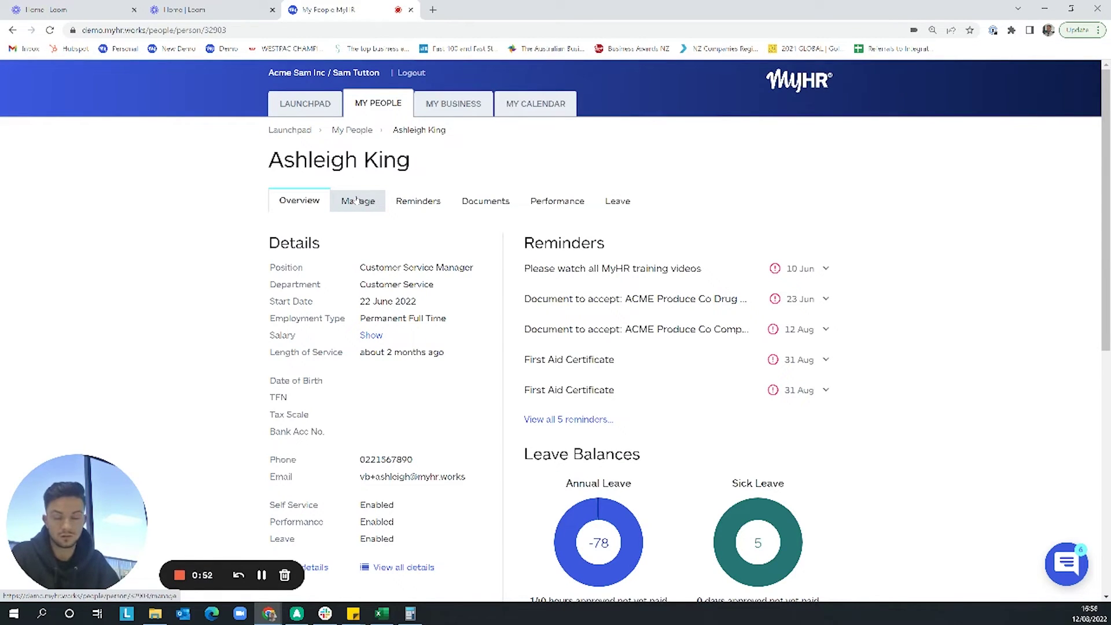
left_click(356, 200)
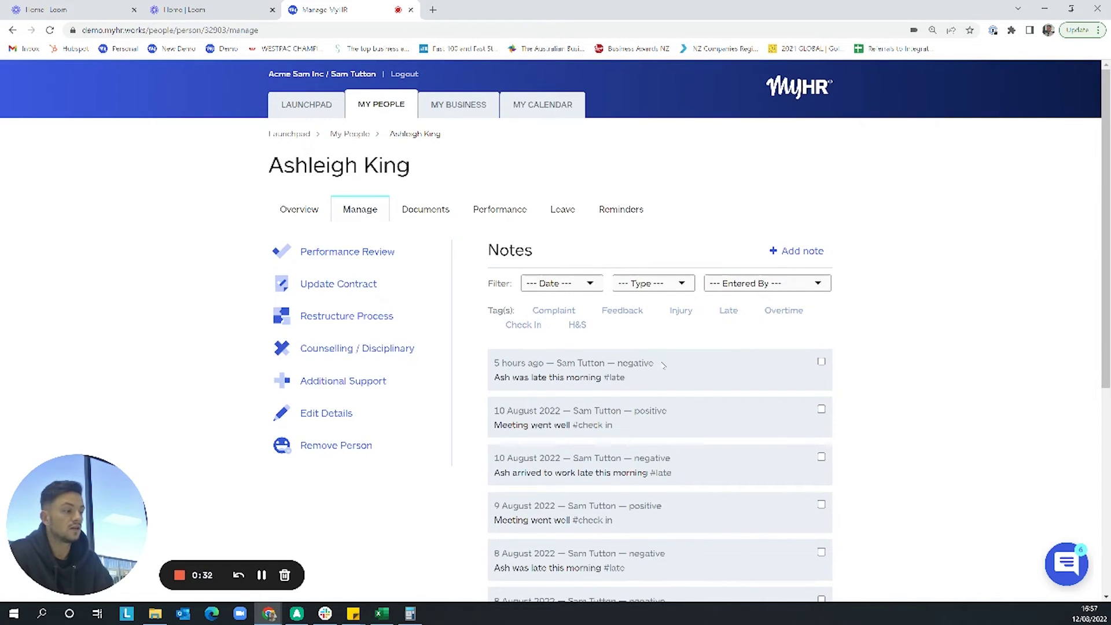
scroll(664, 365, "down", 2)
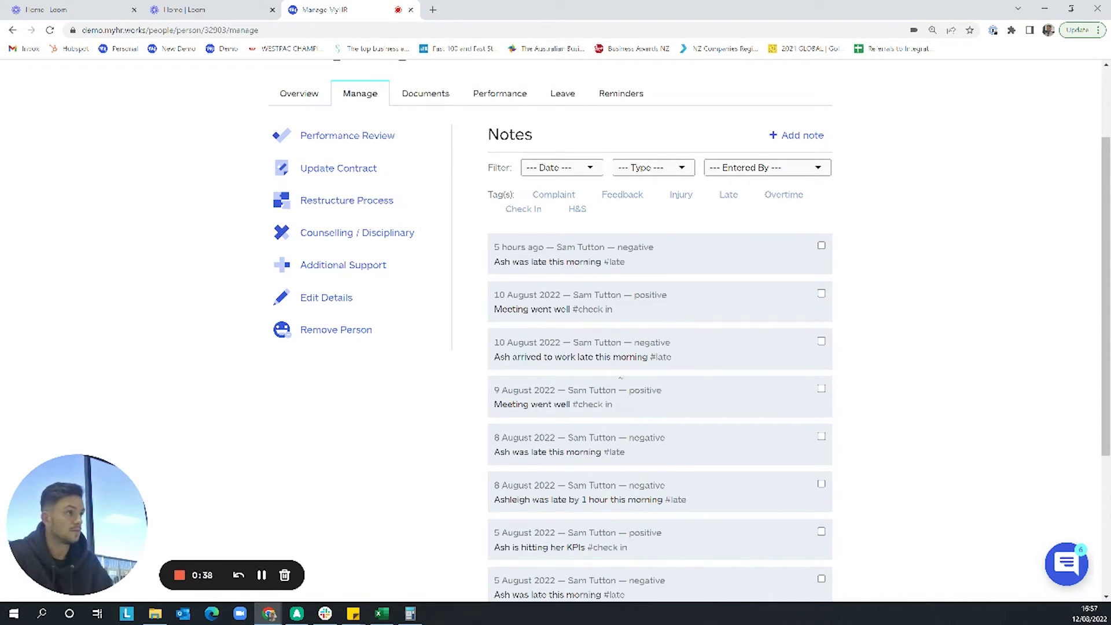
scroll(597, 241, "up", 2)
left_click(579, 283)
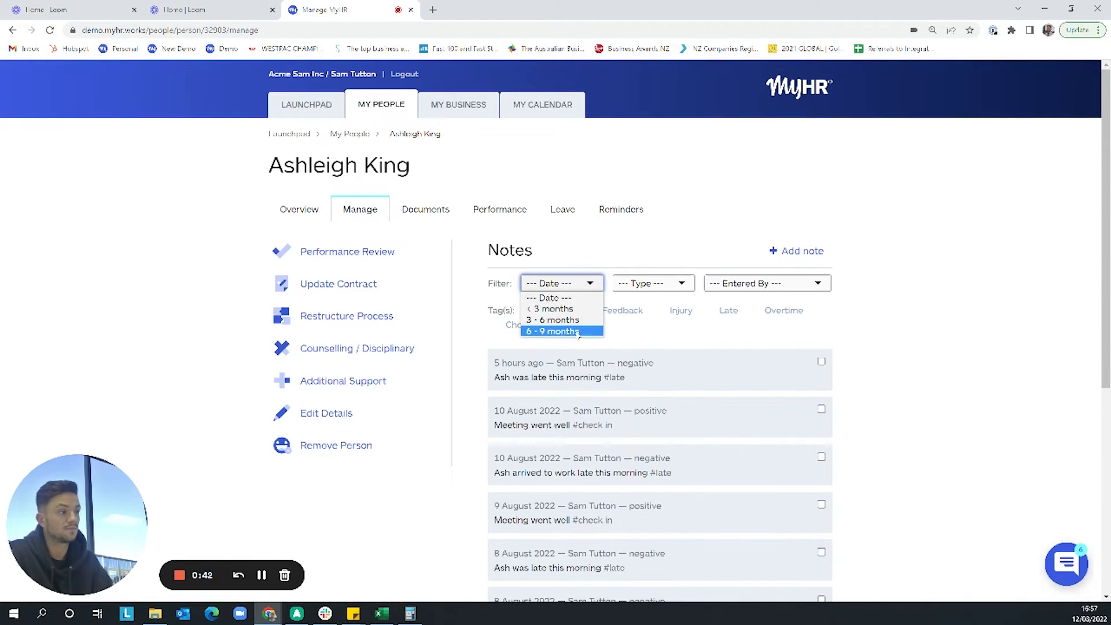
left_click(643, 283)
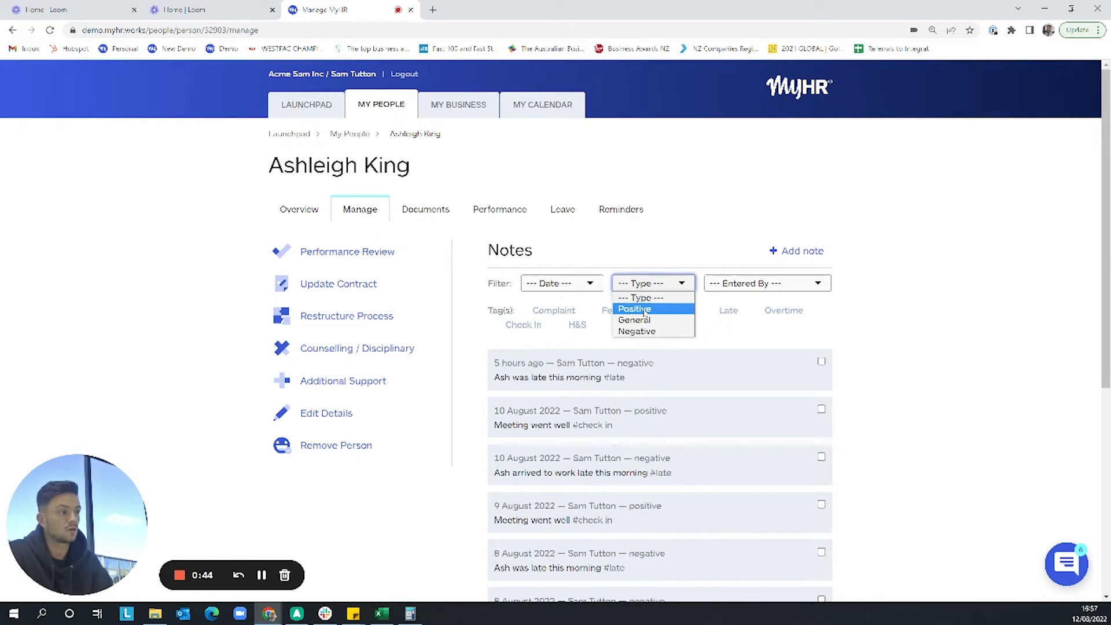
left_click(760, 285)
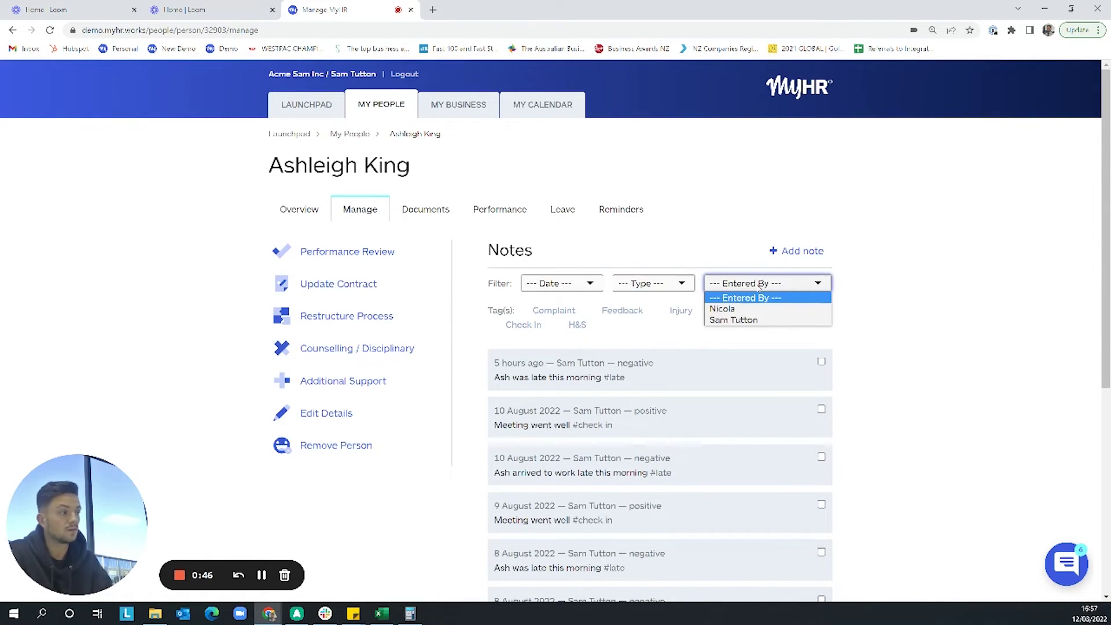
key("Escape")
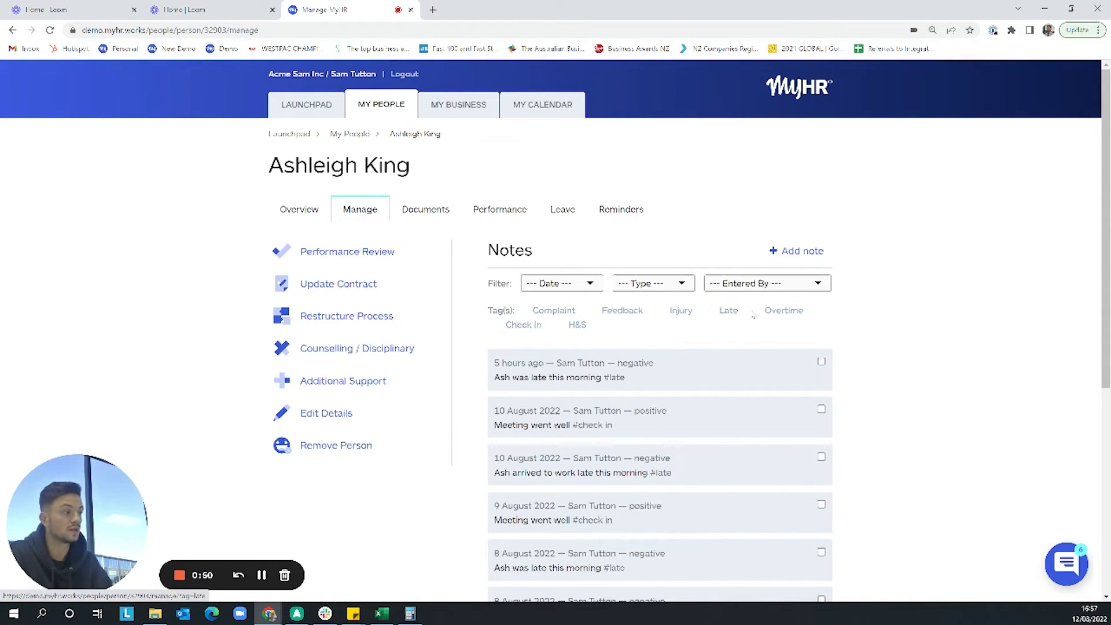
Step: Filter the employee's notes to the Late tag and a date range of < 3 months
left_click(730, 311)
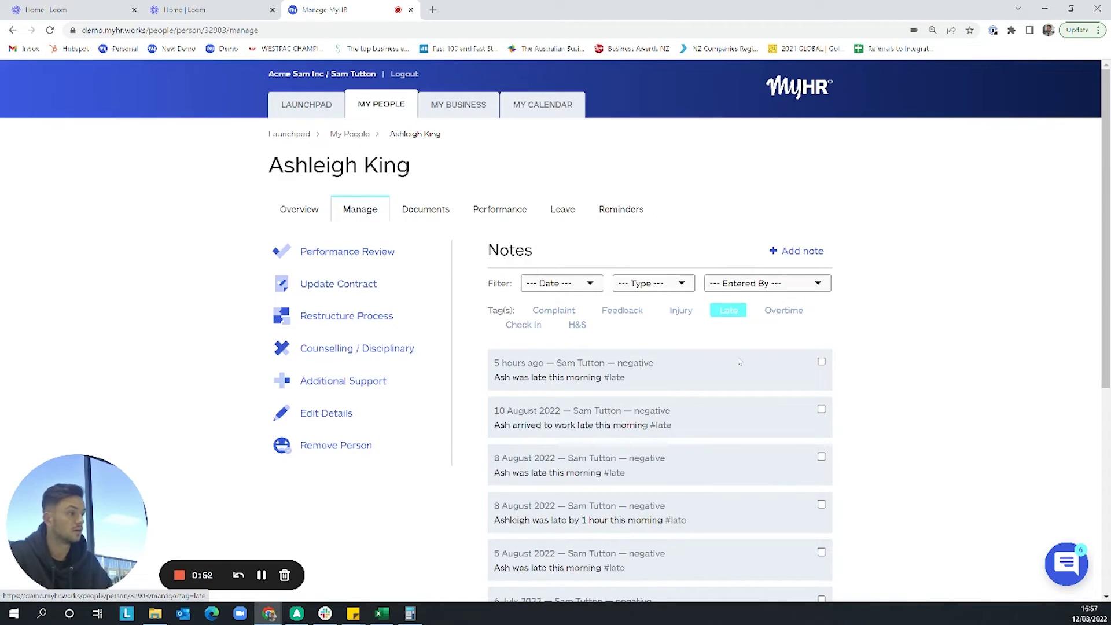
scroll(673, 361, "down", 1)
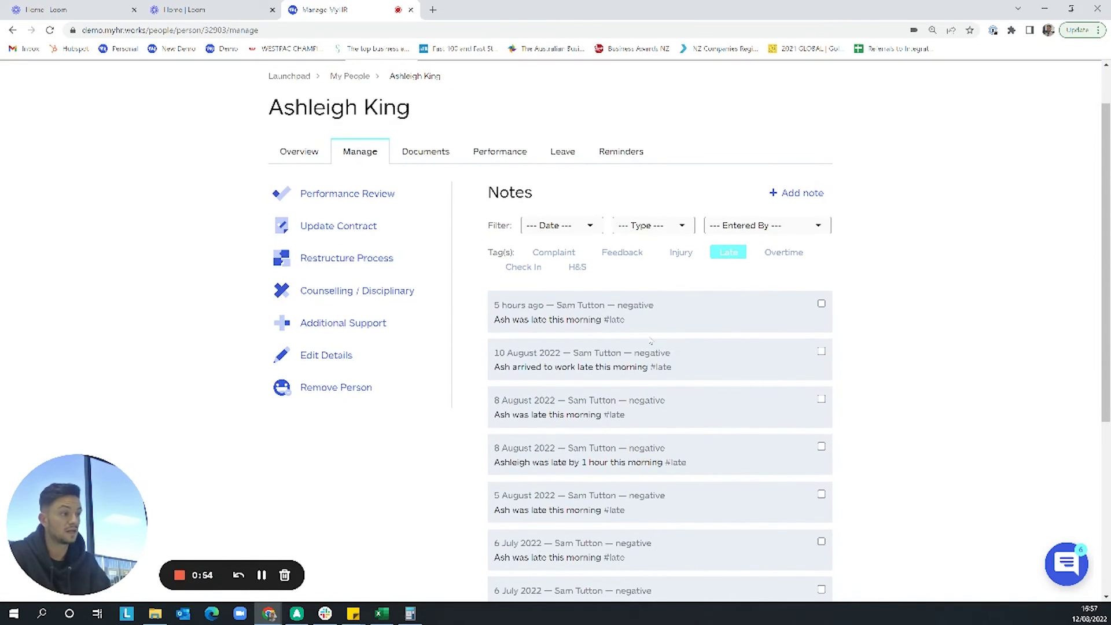
left_click(576, 225)
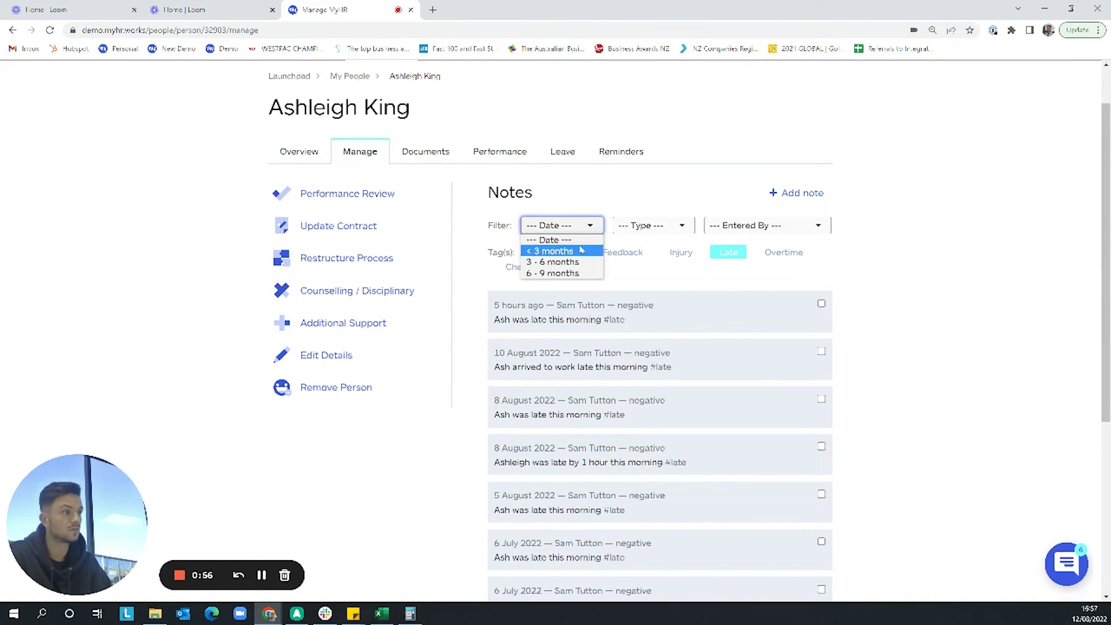
left_click(581, 250)
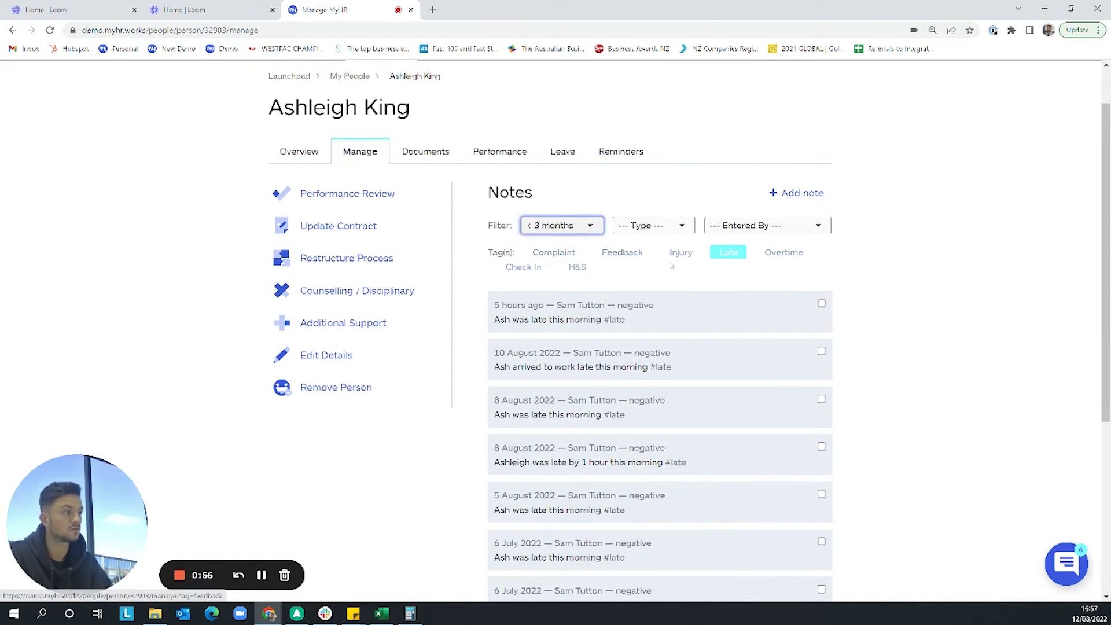
Step: Replace the Late tag filter with H&S to view the matching notes, and clear the tag filter again
left_click(728, 253)
left_click(596, 231)
left_click(619, 276)
left_click(578, 267)
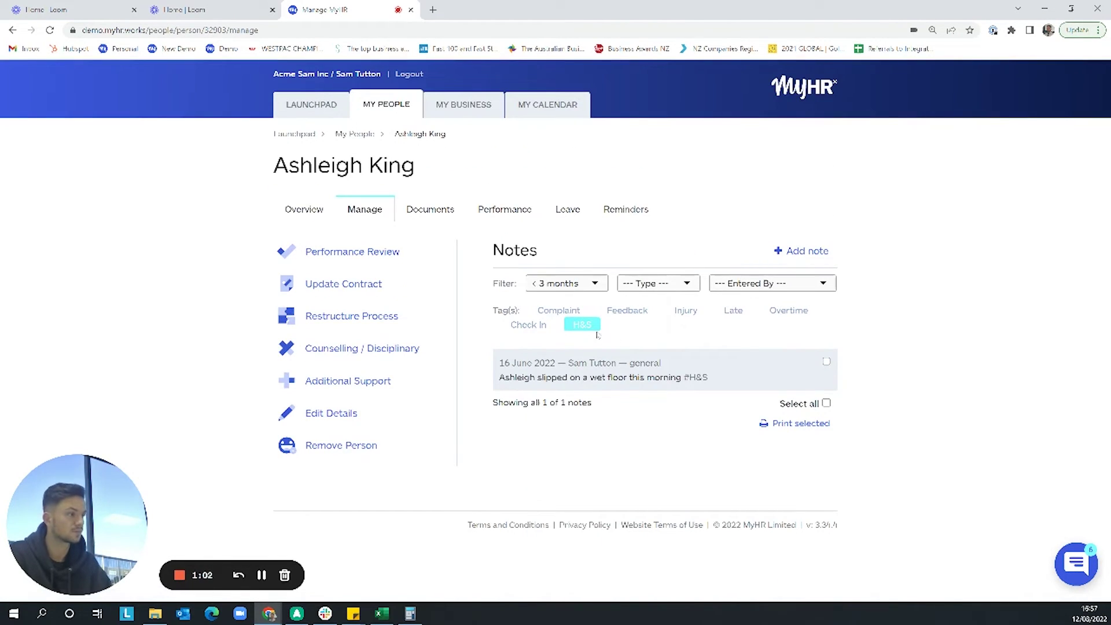
left_click(583, 324)
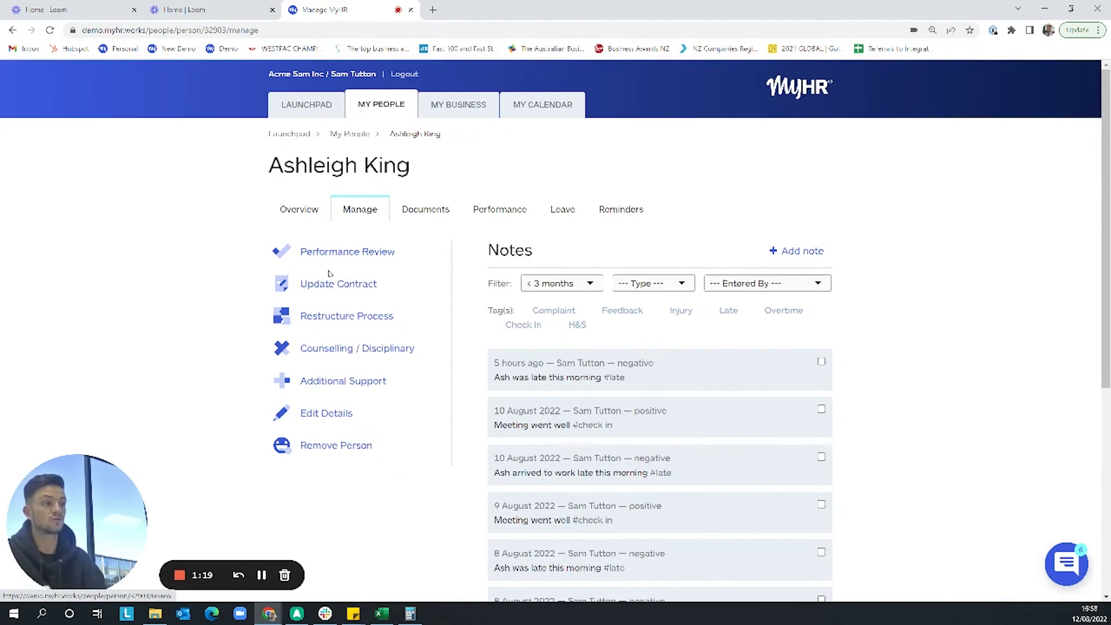
Step: Start an additional support request for a Salary / Wage increase letter with a new annual salary of 80000
left_click(319, 385)
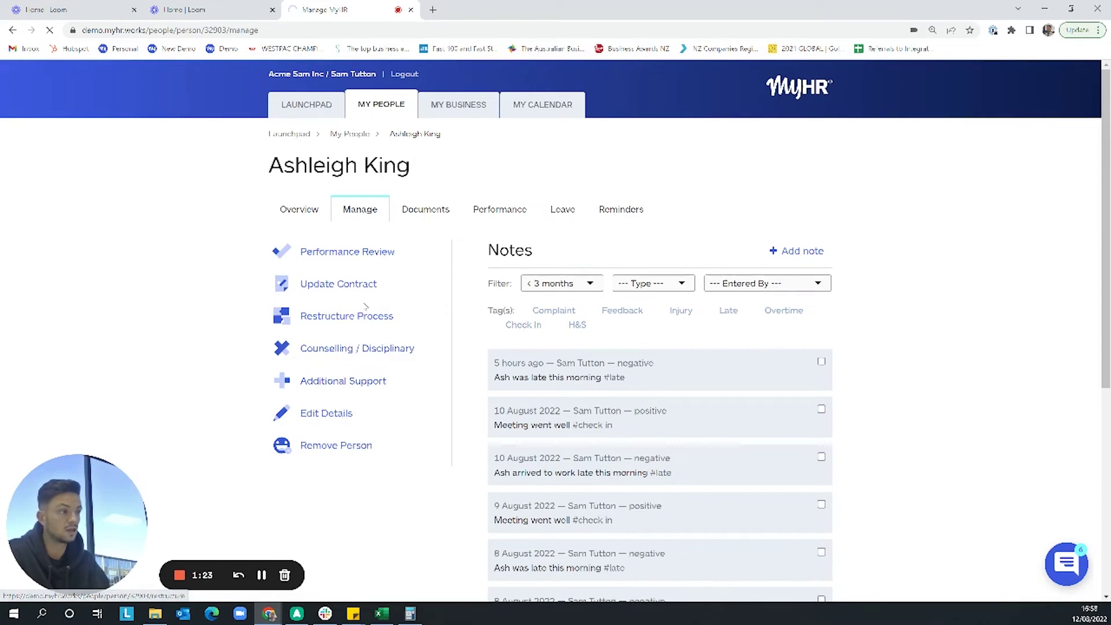
scroll(319, 433, "down", 5)
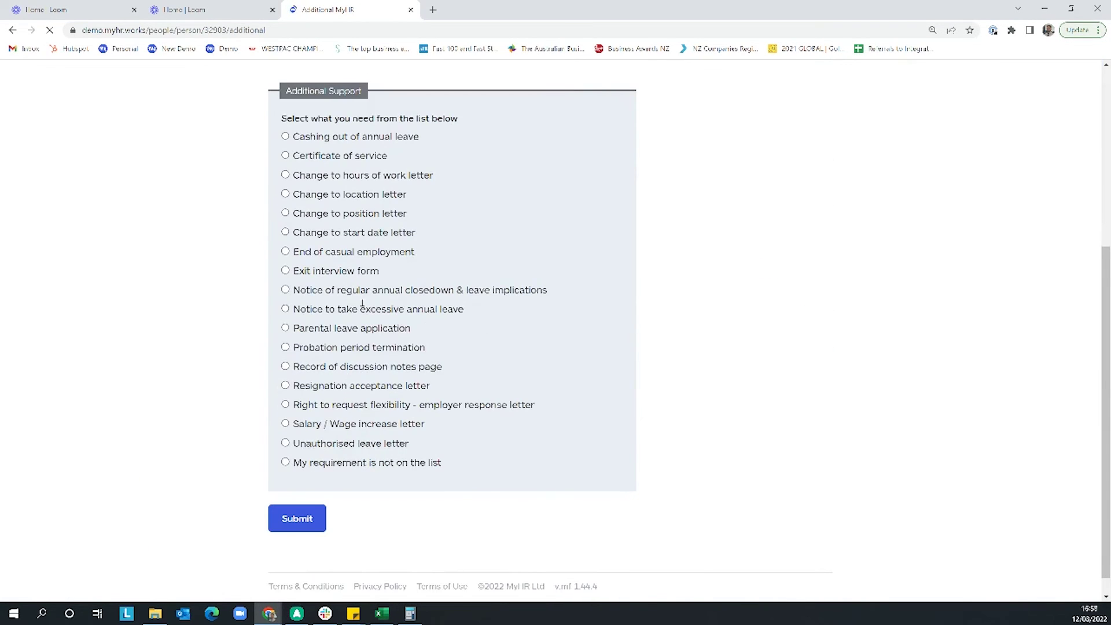
left_click(318, 427)
scroll(322, 432, "down", 2)
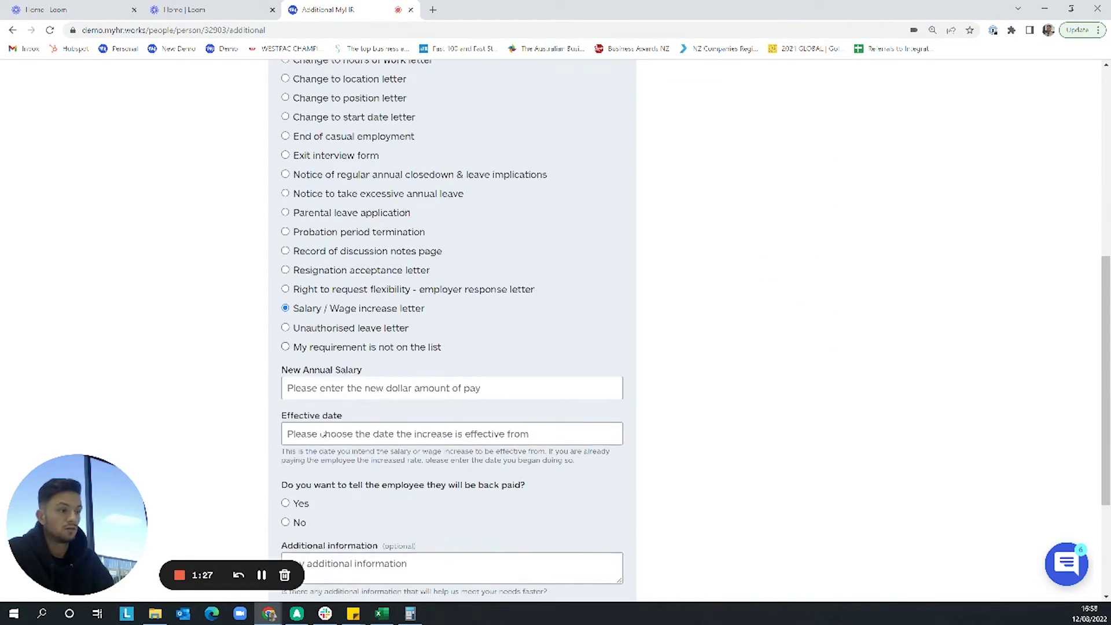
key("Tab")
type("80000")
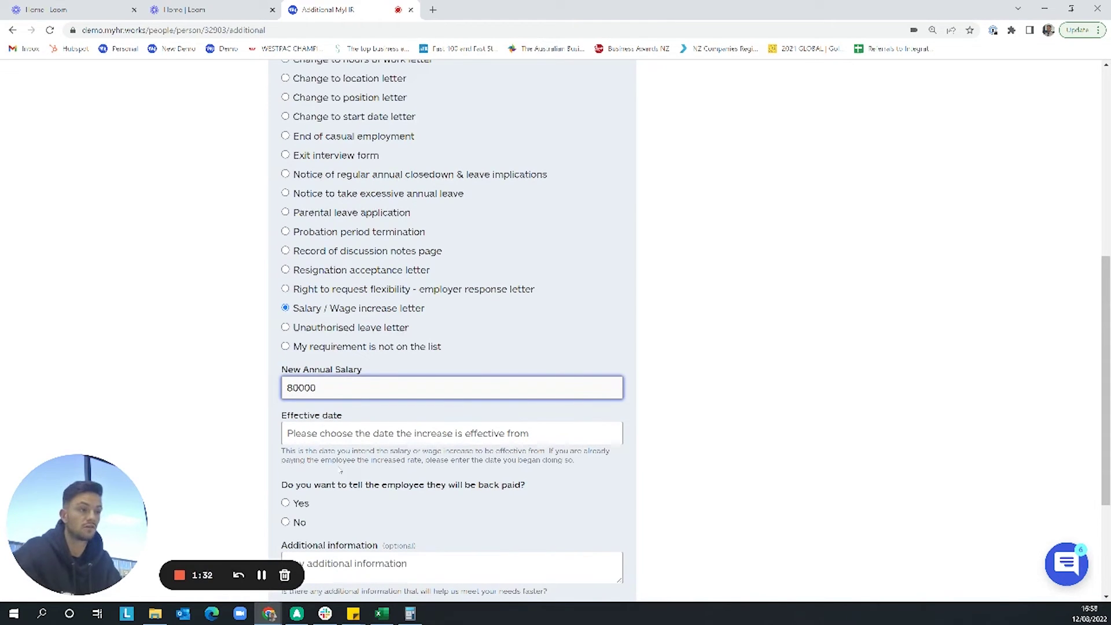
Step: Set the salary increase's effective date to 31-Aug-2022, answer No to telling the employee about back pay, and submit the request
left_click(405, 433)
scroll(405, 347, "down", 3)
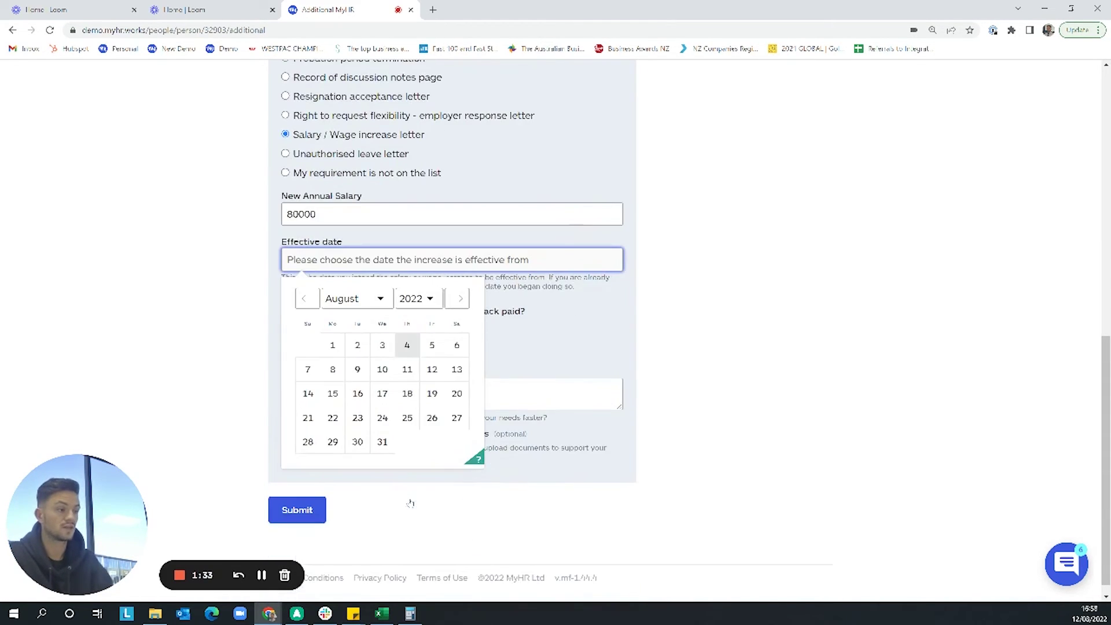
left_click(384, 443)
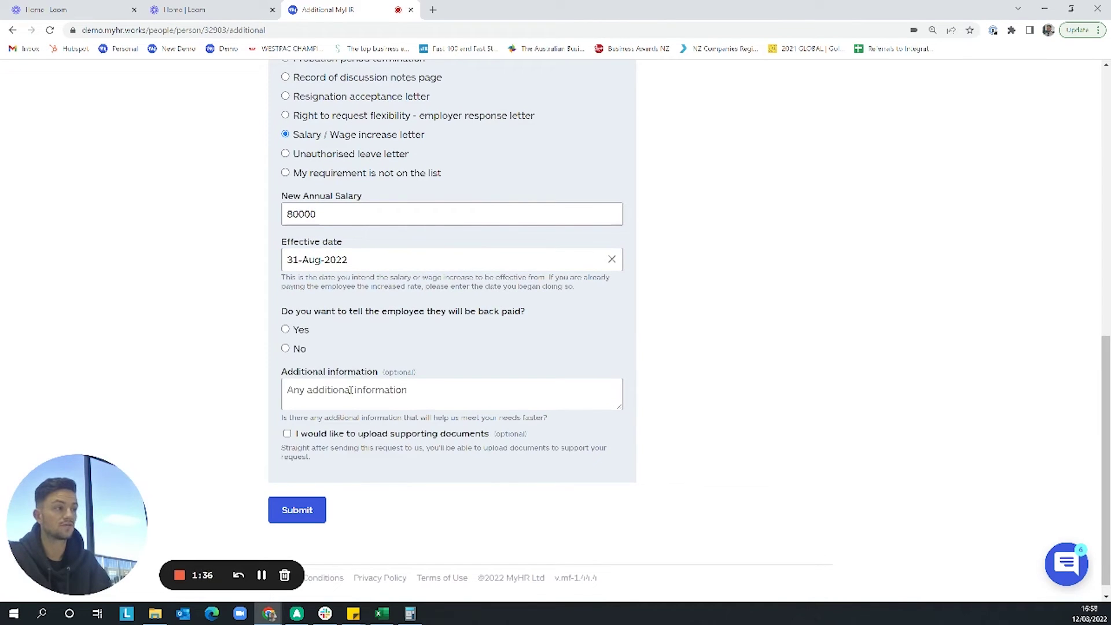
left_click(294, 351)
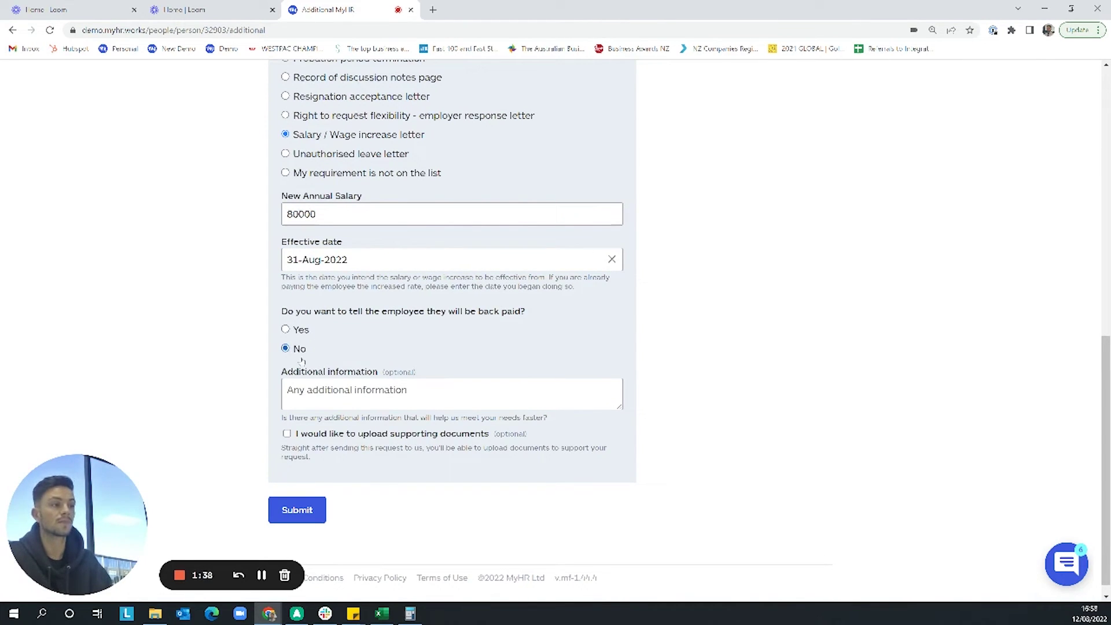
left_click(300, 513)
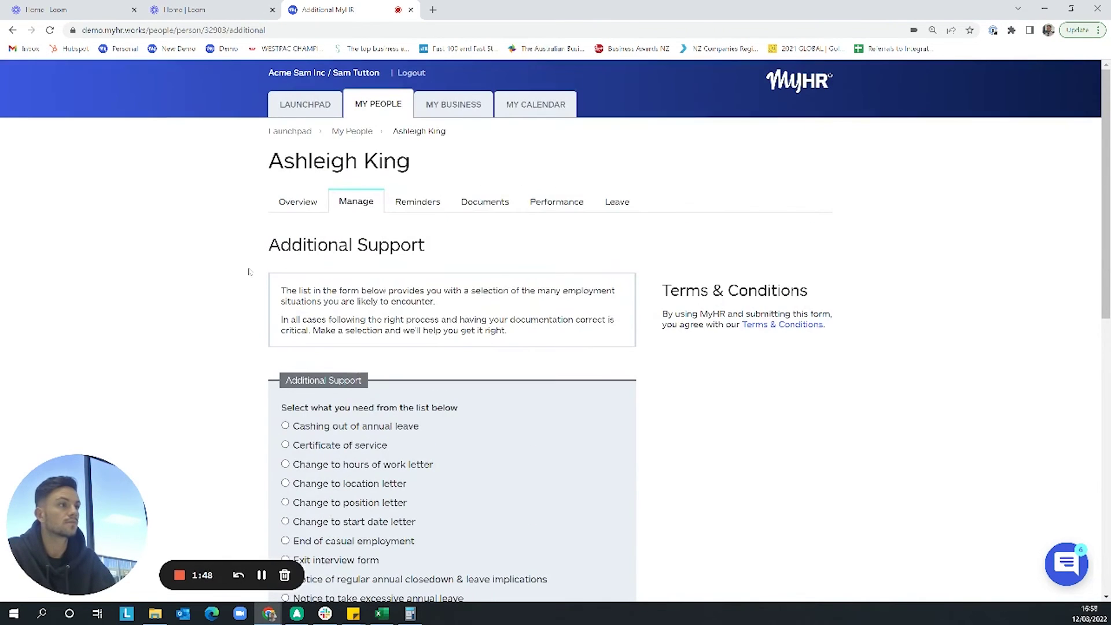
Step: Open the employee's Counselling / Disciplinary process and describe the specific issue as the employee having arrived to work drunk this morning
left_click(356, 202)
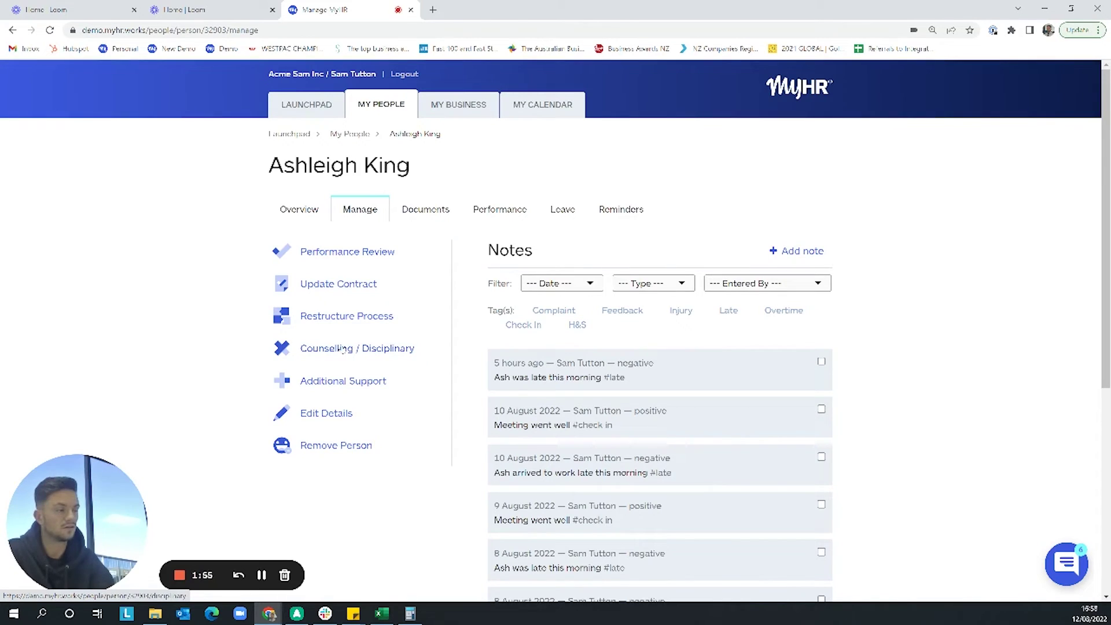
left_click(342, 349)
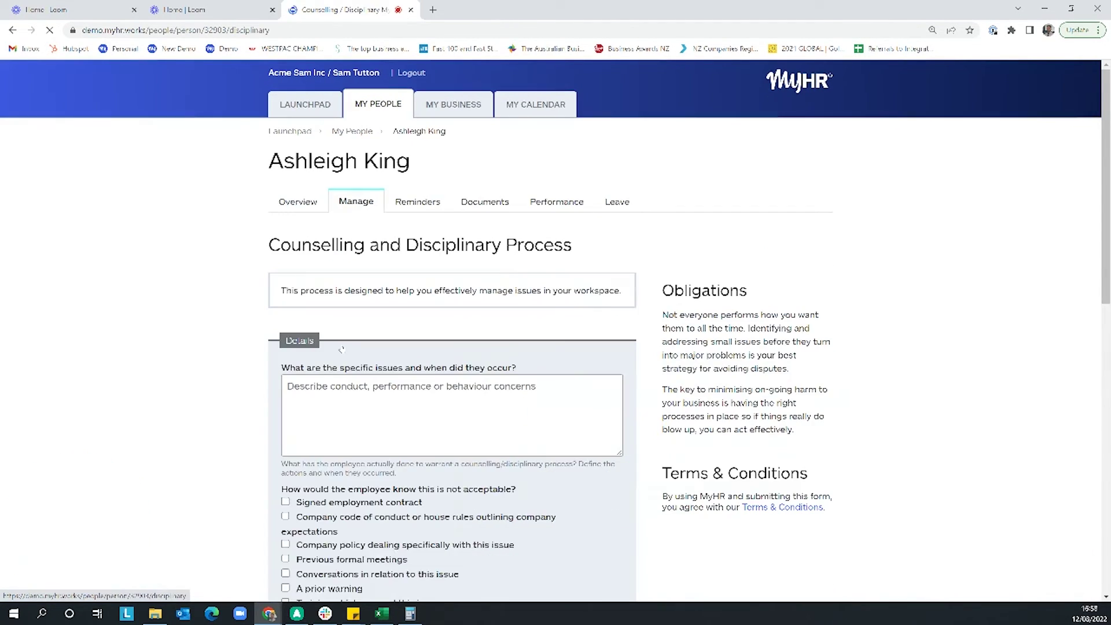
left_click(389, 402)
type("As")
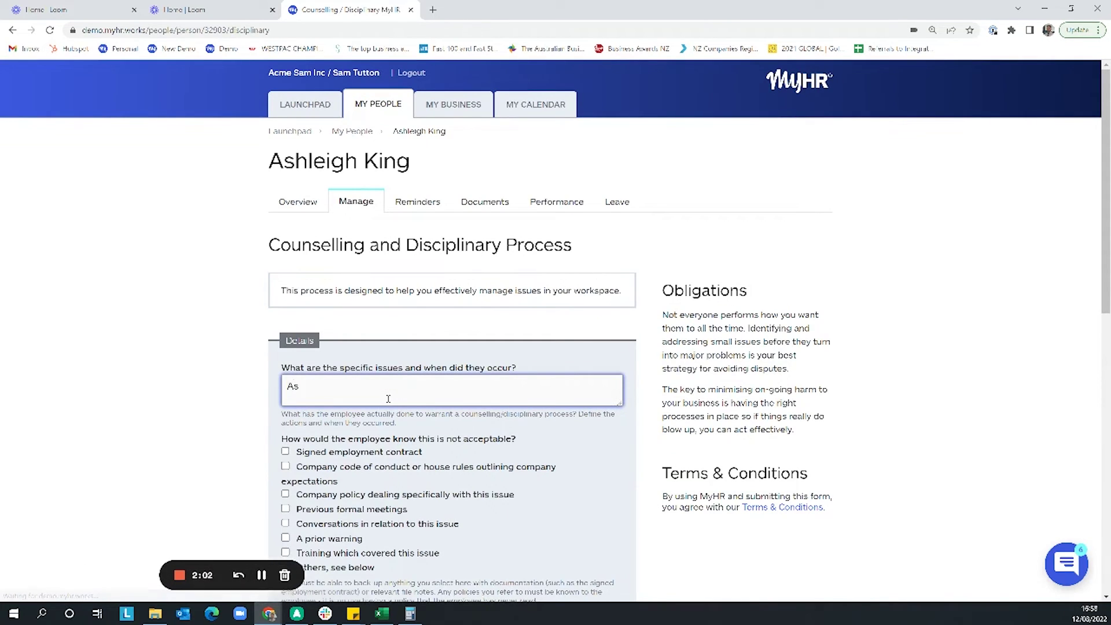
type("h arrived ")
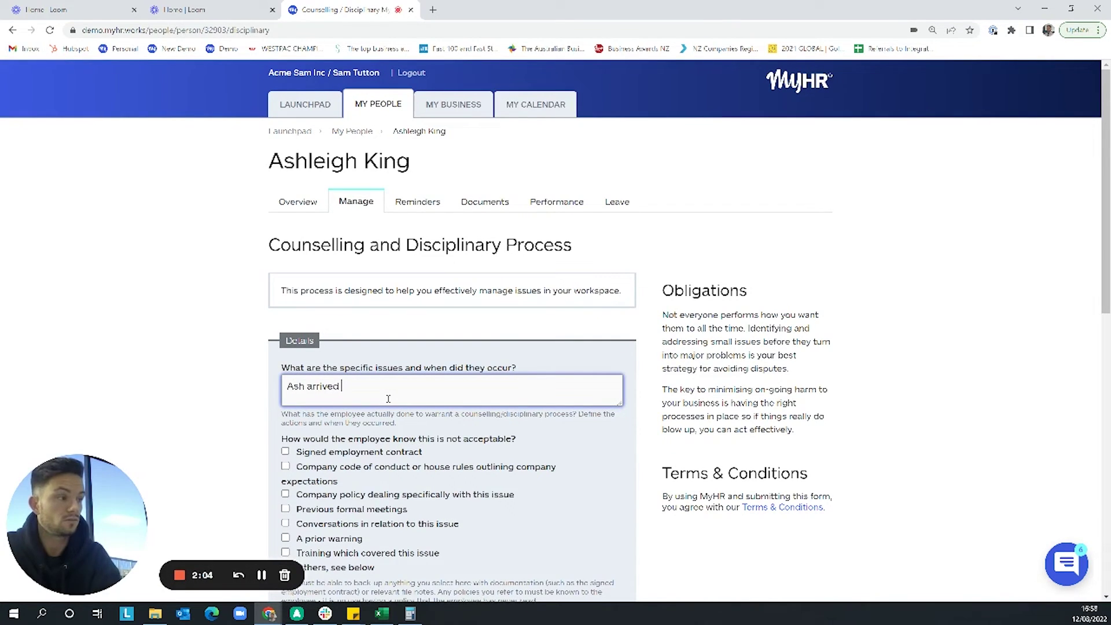
type("to work drunk this mr")
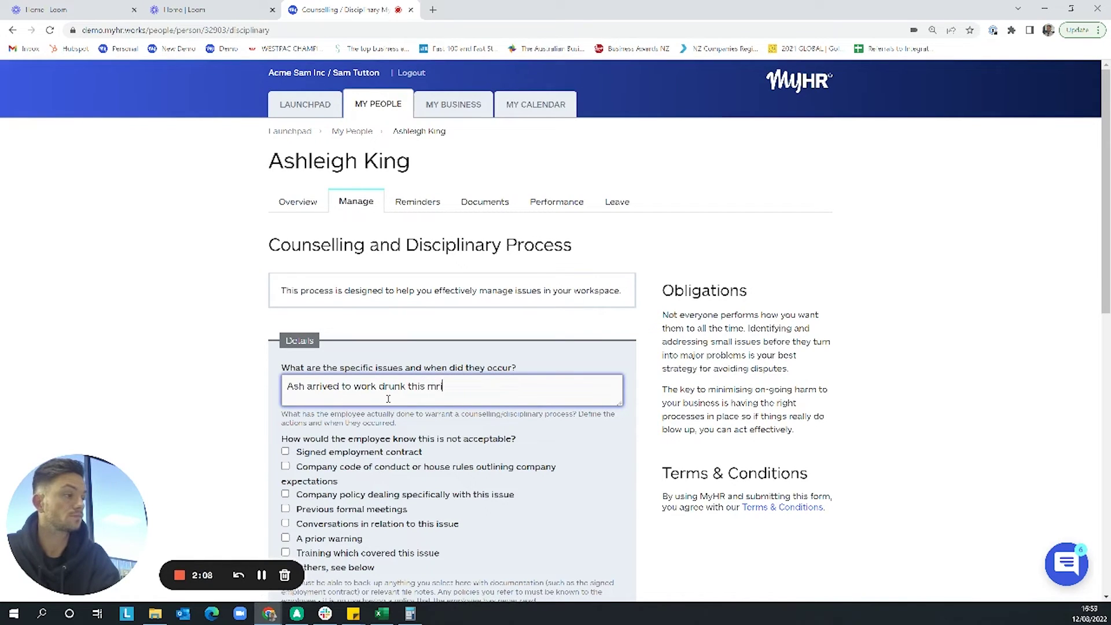
key("BackSpace")
type("orning")
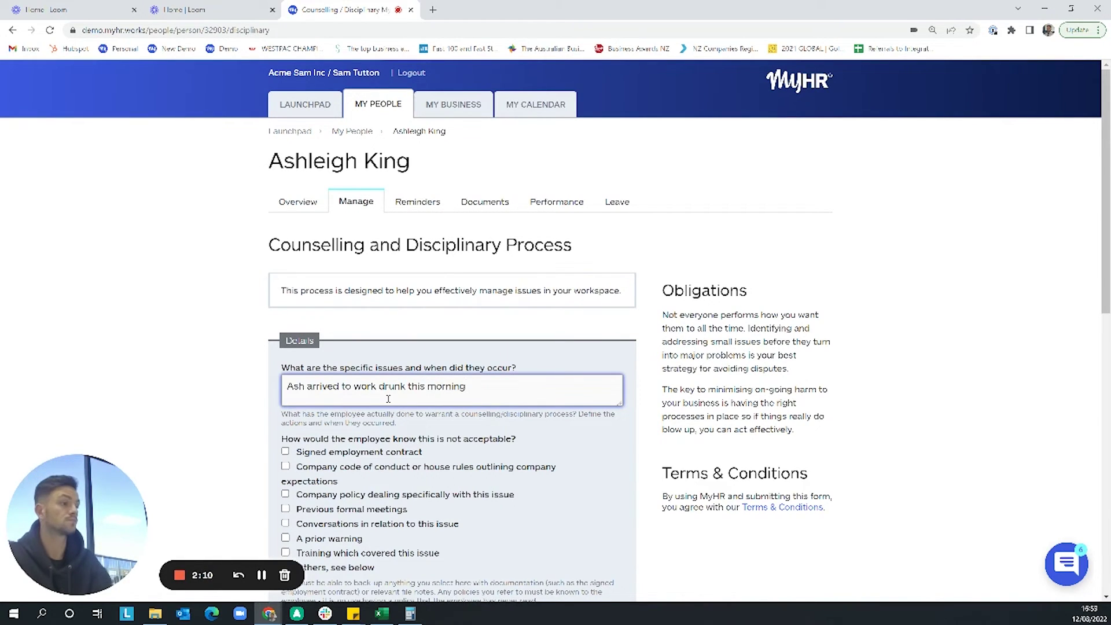
Step: Mark the signed employment contract, company code of conduct or house rules, and specific company policy as reasons the employee knew this was unacceptable
scroll(347, 396, "down", 1)
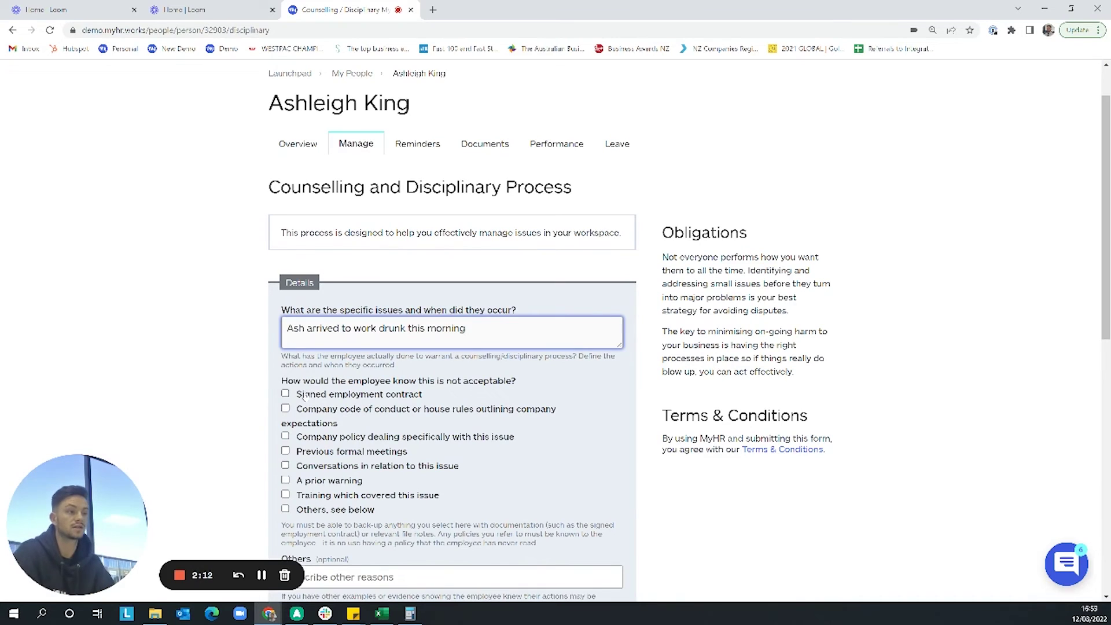
left_click(286, 393)
left_click(286, 409)
scroll(286, 411, "down", 2)
left_click(285, 320)
Step: Set the nature of the problem to Serious misconduct and the first meeting date to 12-Aug-2022
scroll(317, 376, "down", 3)
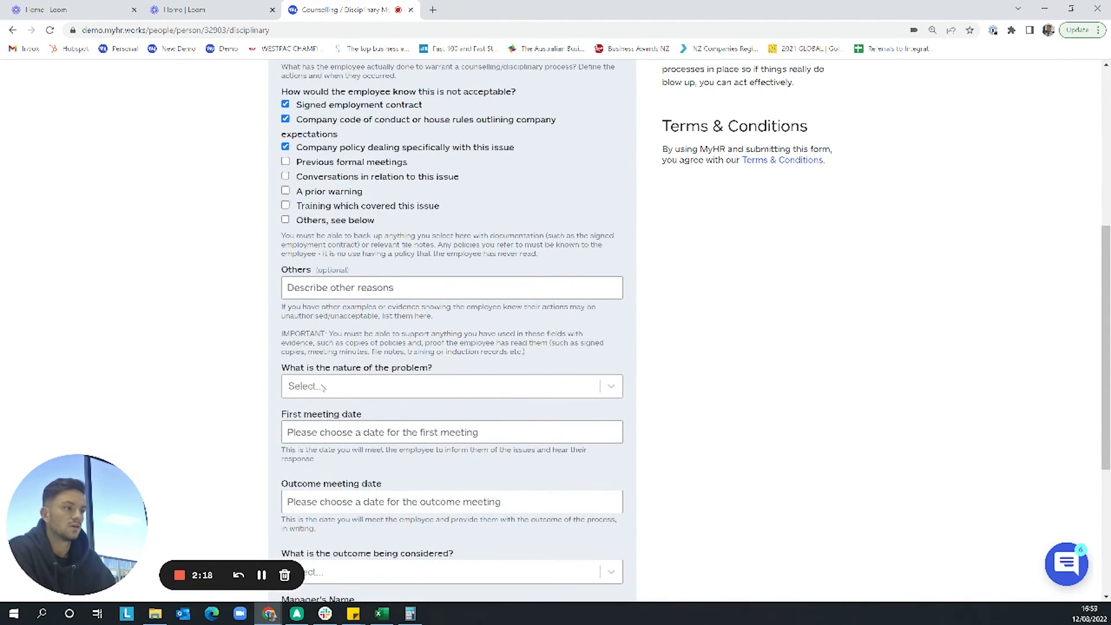
left_click(322, 387)
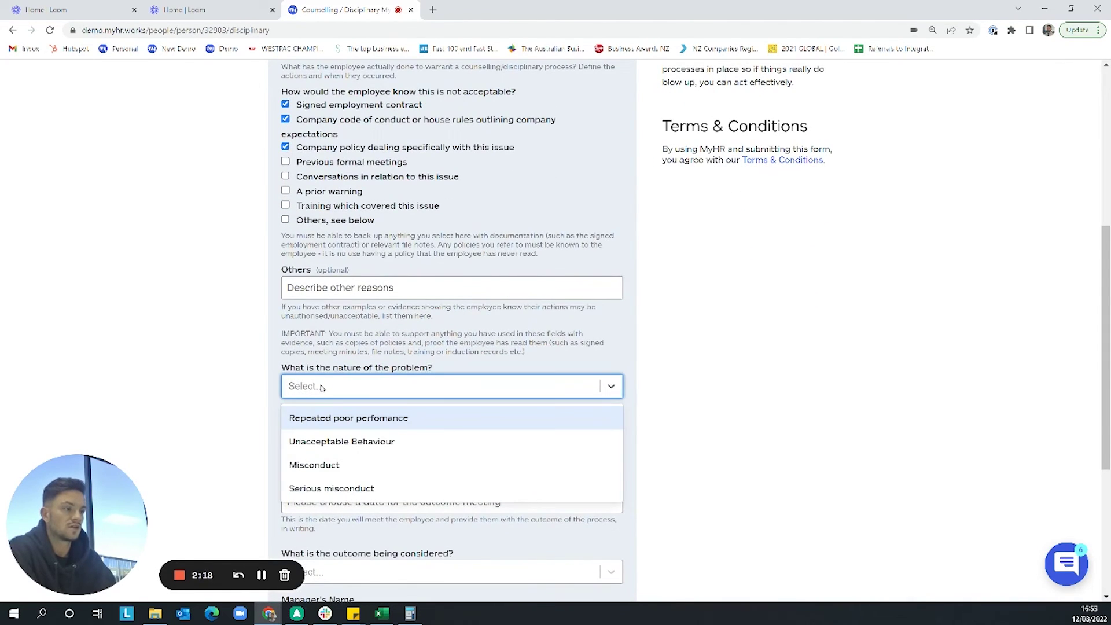
left_click(331, 488)
left_click(330, 432)
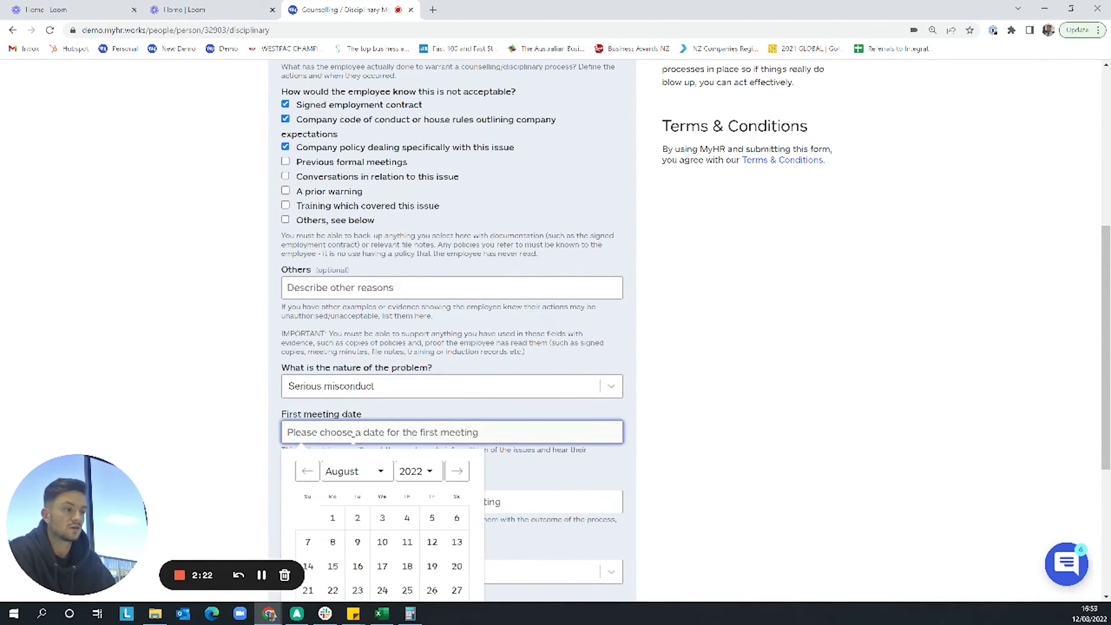
scroll(350, 438, "down", 2)
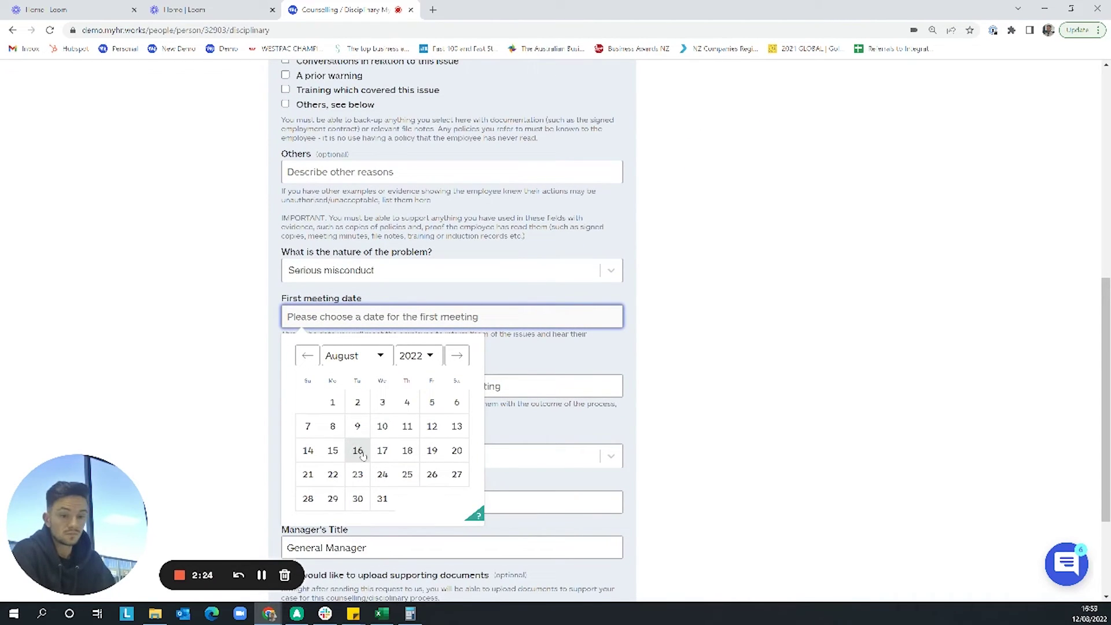
left_click(427, 429)
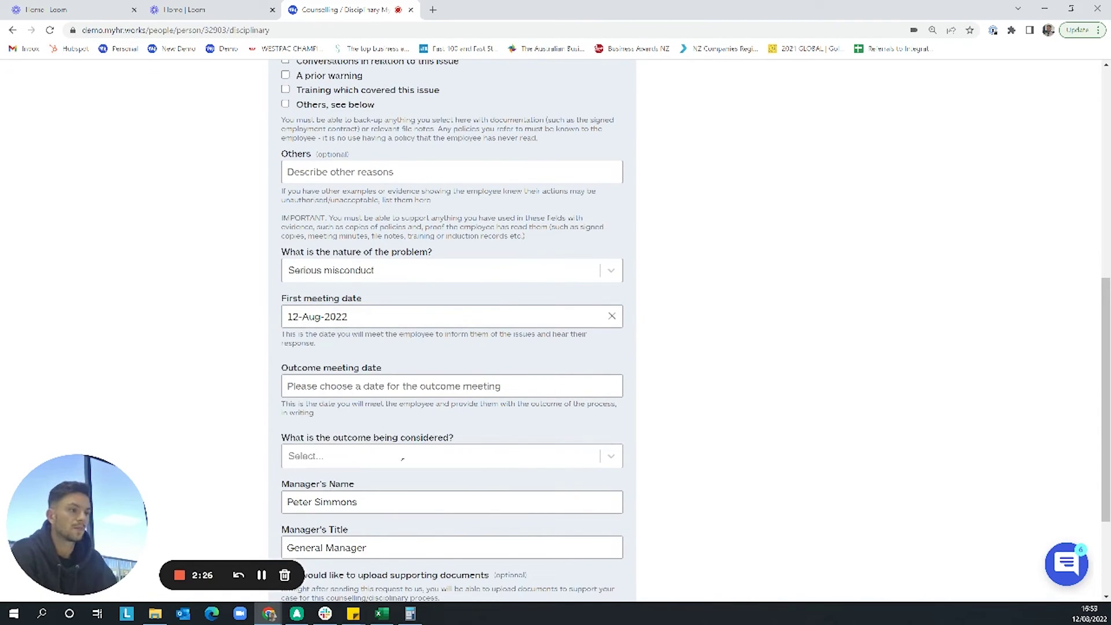
Step: Select Formal written warning as the outcome being considered and try to submit the disciplinary form
left_click(401, 458)
left_click(395, 483)
scroll(392, 482, "down", 3)
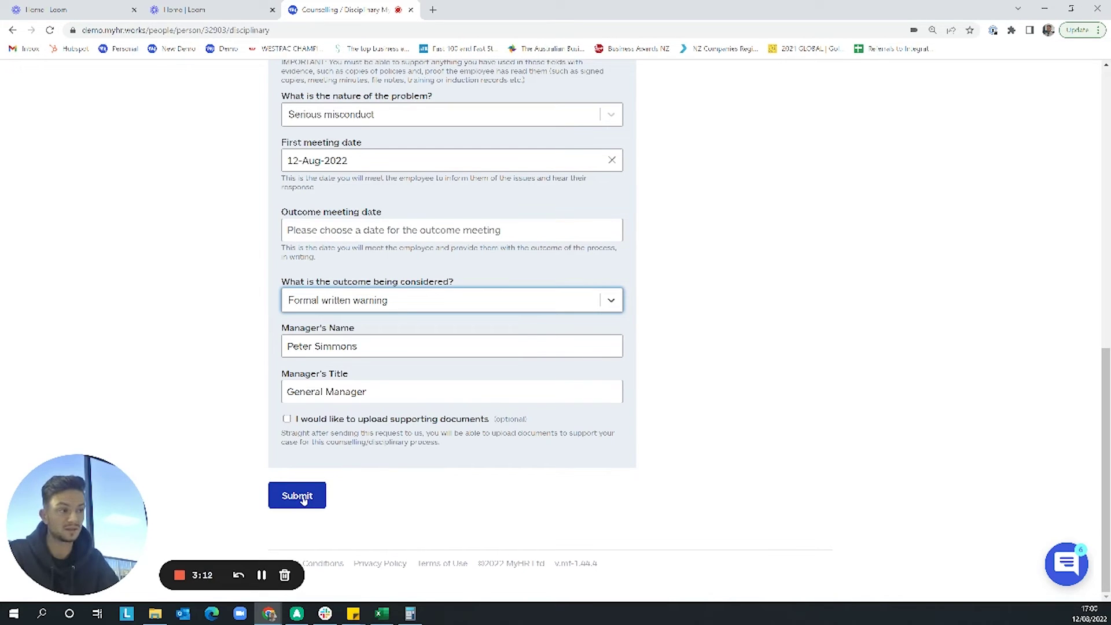
left_click(303, 499)
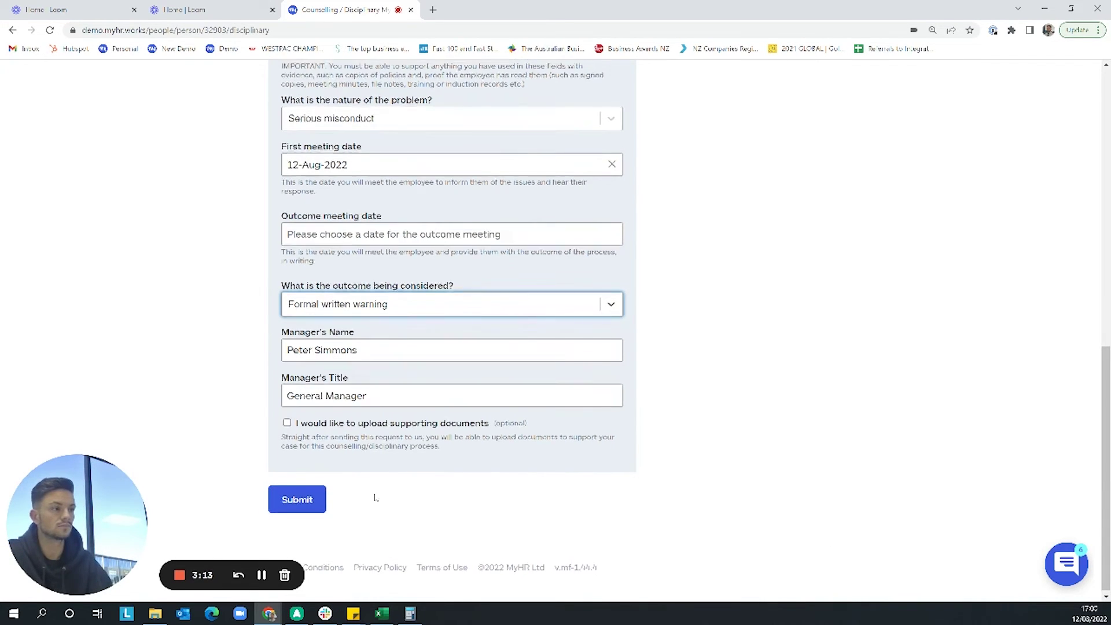
Step: Look through the employee's Additional Support request options and open the employee's documents
left_click(354, 201)
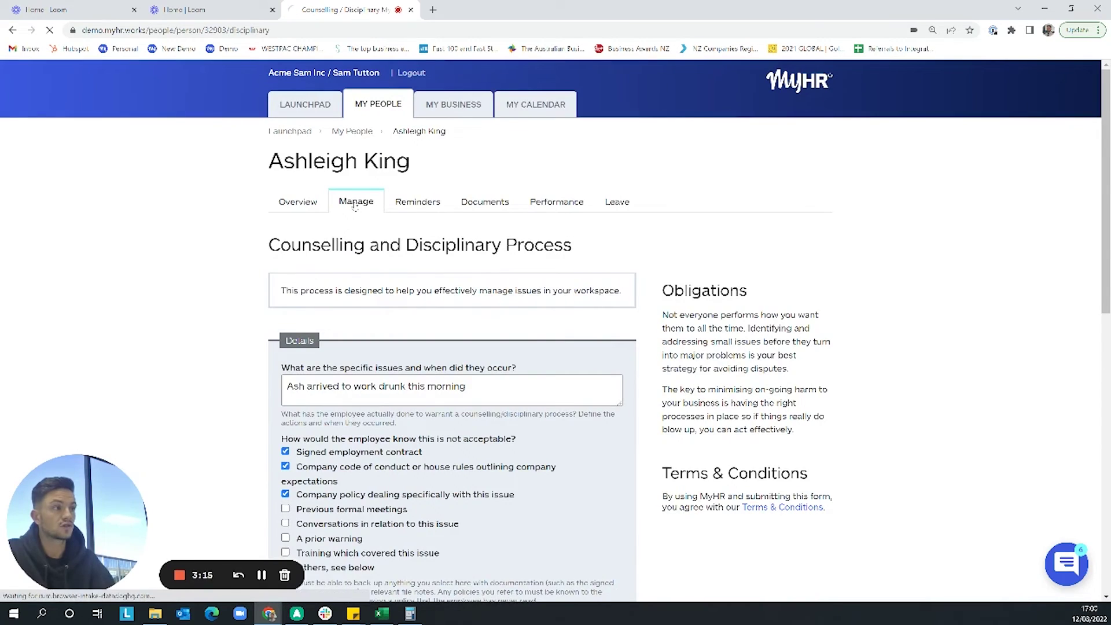
scroll(350, 211, "down", 1)
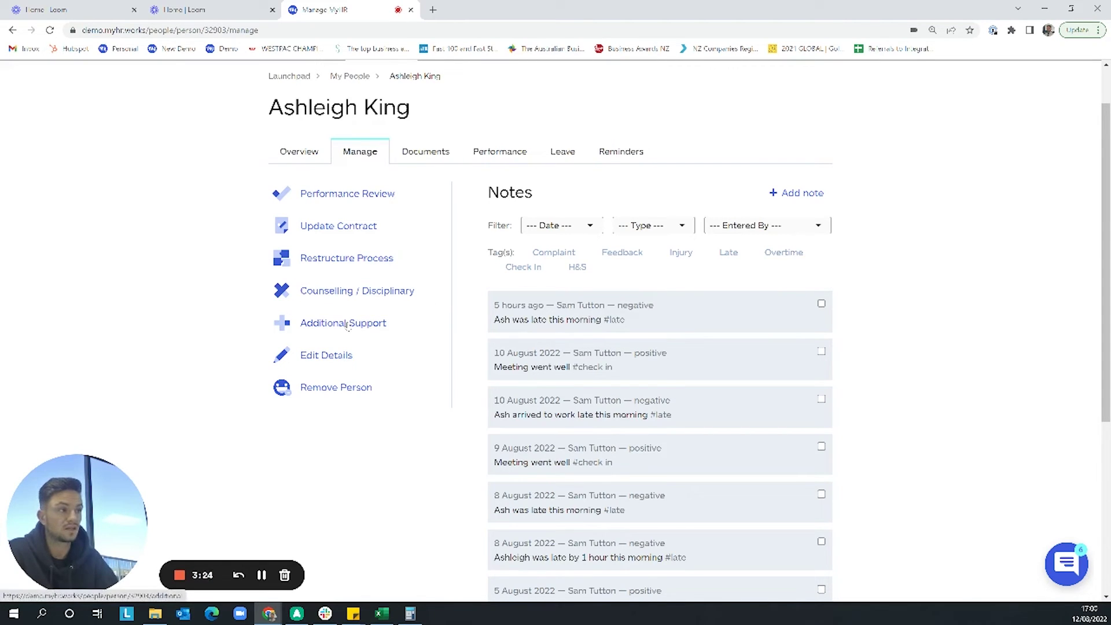
scroll(534, 345, "down", 1)
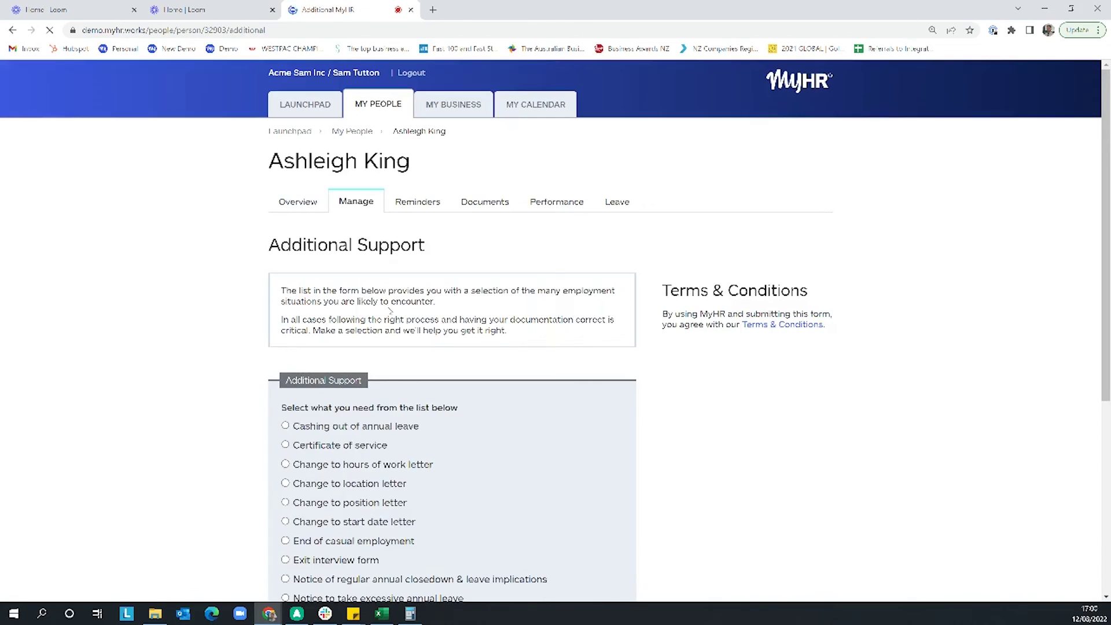
scroll(407, 376, "down", 5)
scroll(407, 376, "up", 4)
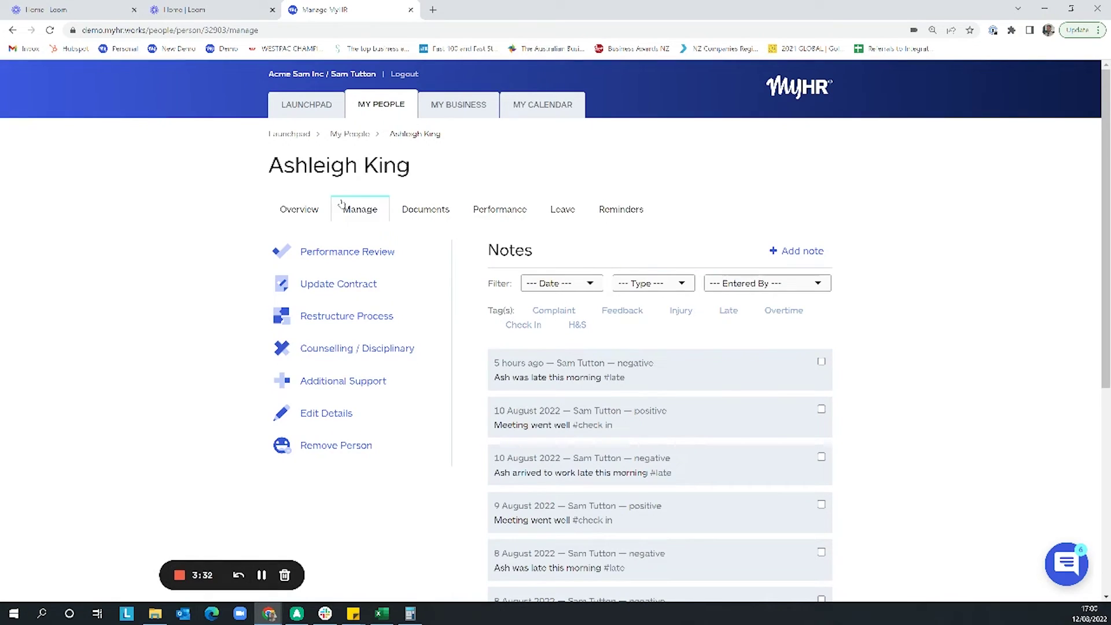
left_click(423, 209)
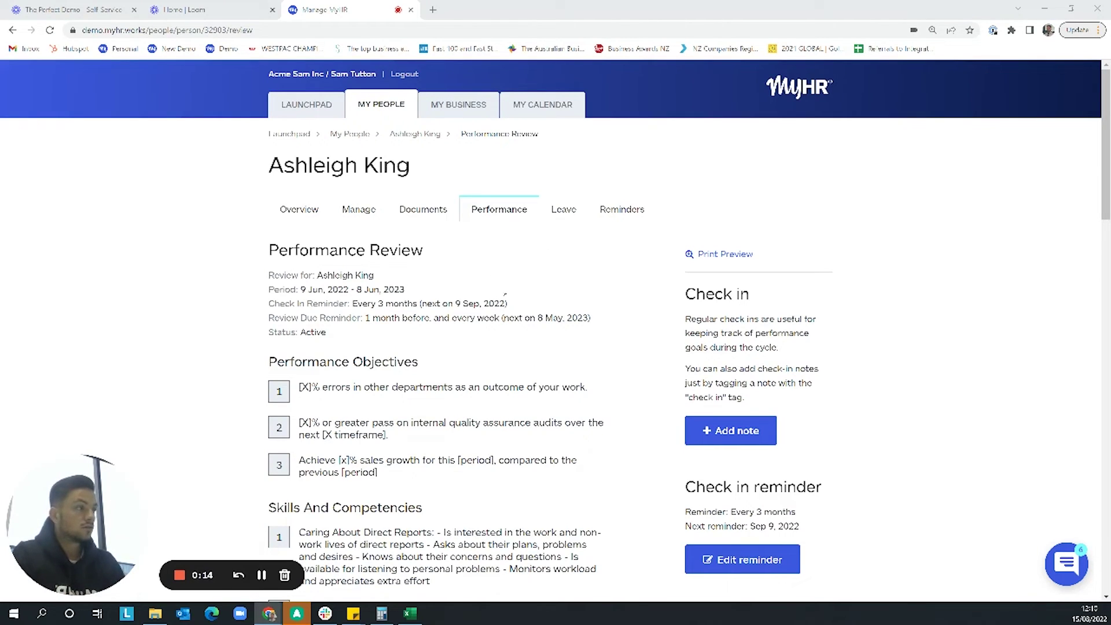
Step: Add a Positive check-in note reading "Meeting went well" to the employee's performance review
scroll(573, 279, "down", 20)
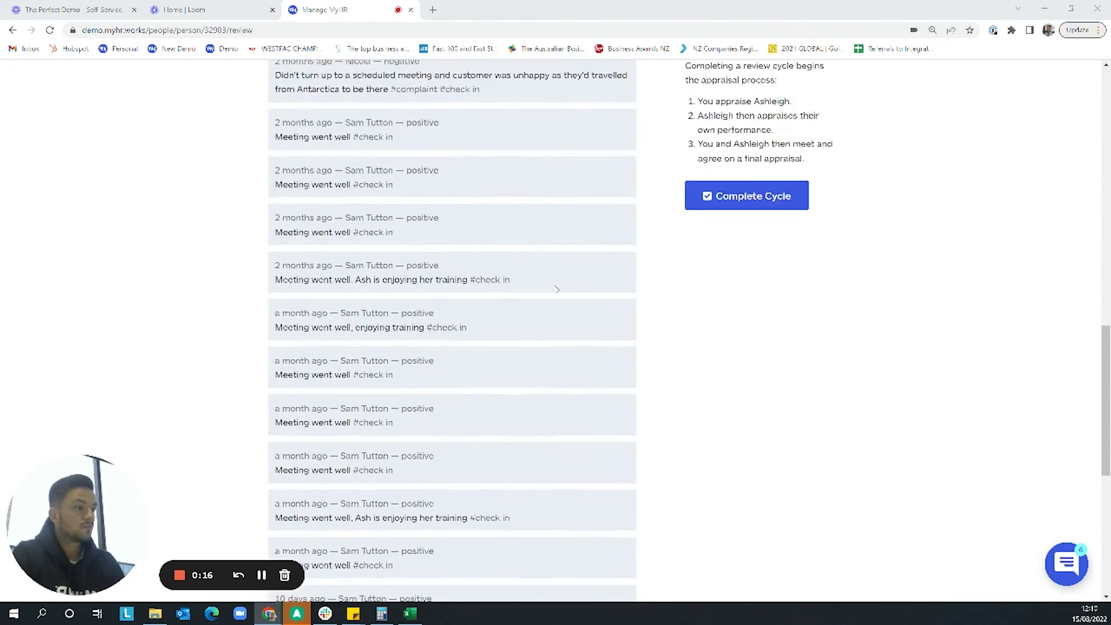
scroll(554, 285, "down", 1)
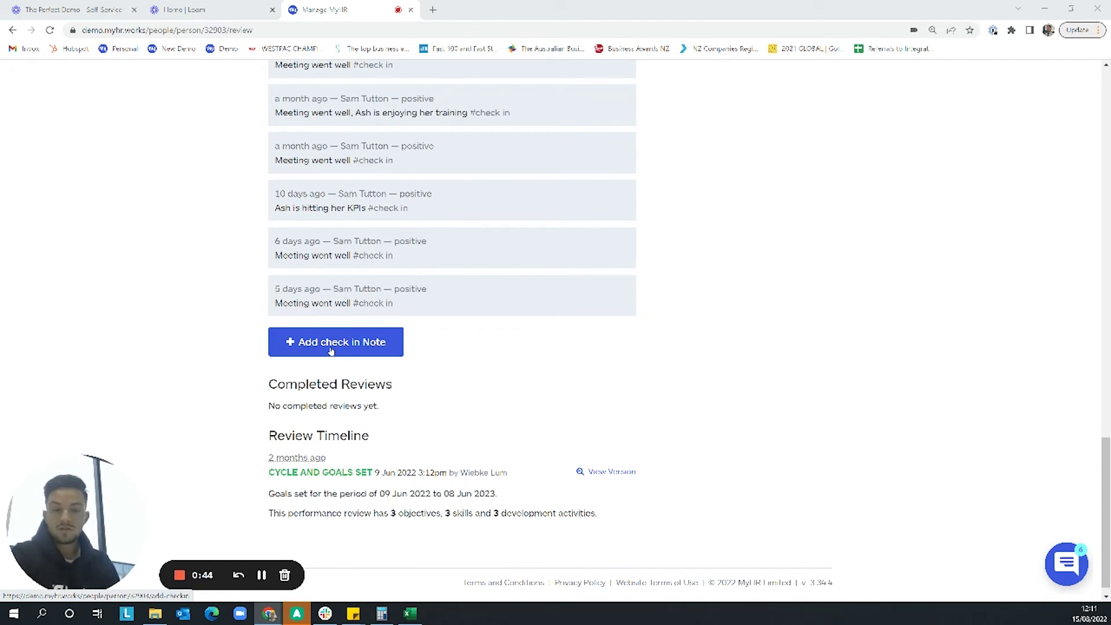
left_click(363, 346)
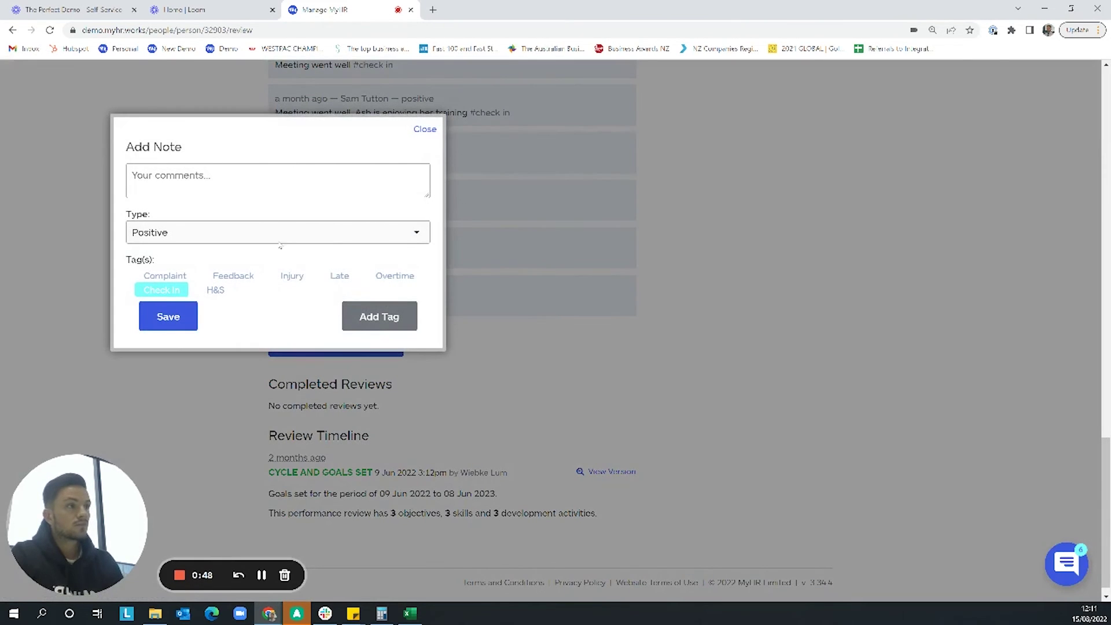
scroll(502, 265, "up", 2)
left_click(225, 184)
type("Mee")
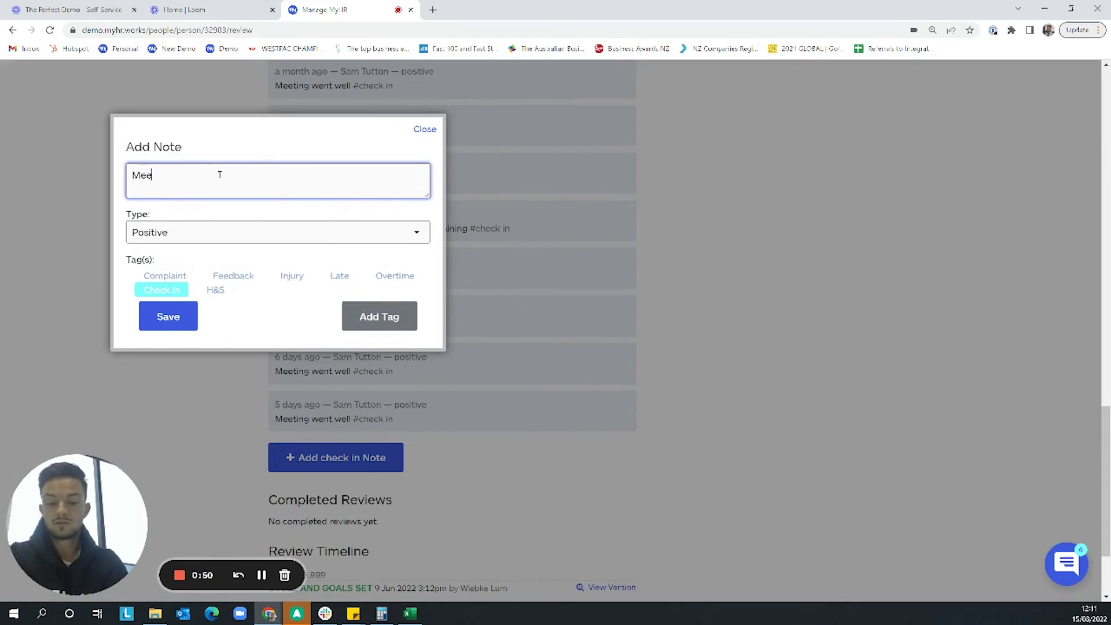
type("ting went well")
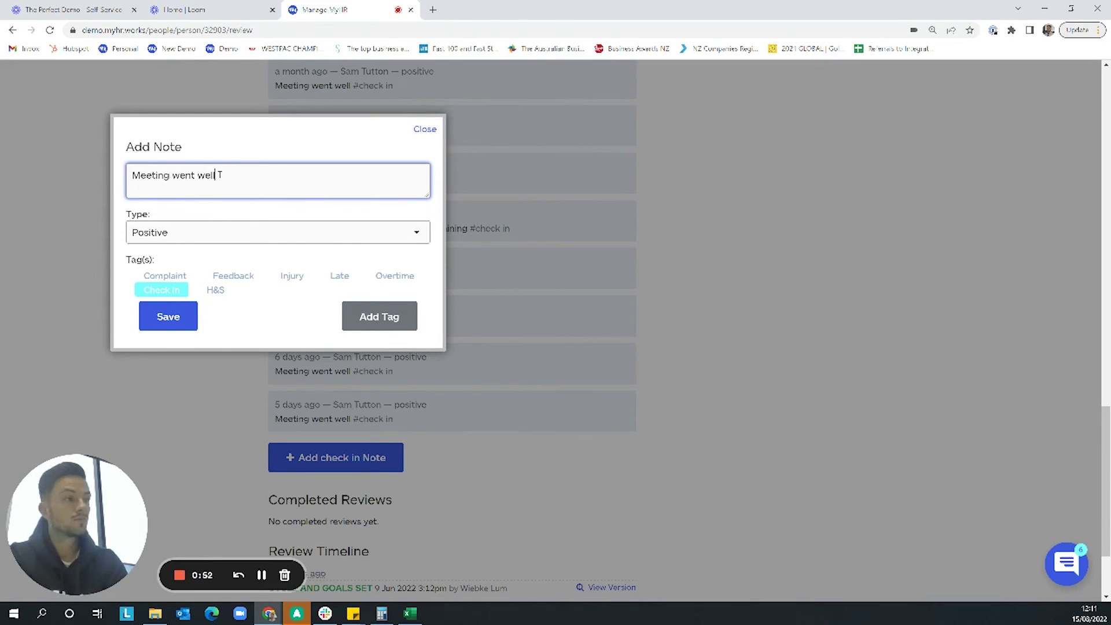
type(" T")
key("BackSpace")
key("BackSpace")
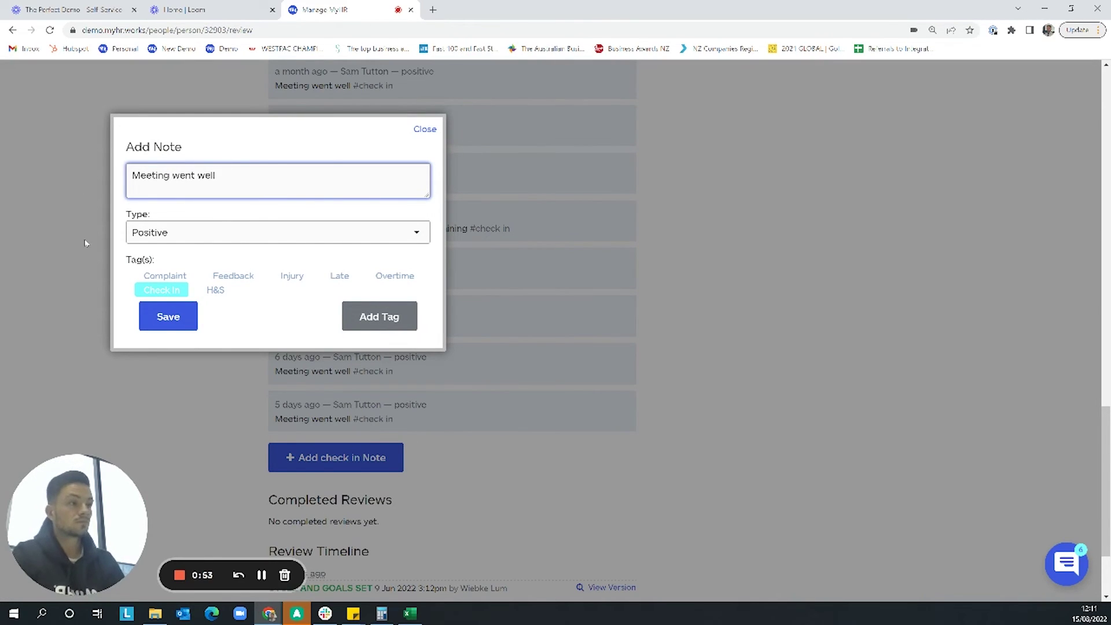
left_click(173, 318)
Step: Examine the performance review's check-ins, performance objectives, skills and competencies, and personal development plan
scroll(525, 364, "up", 5)
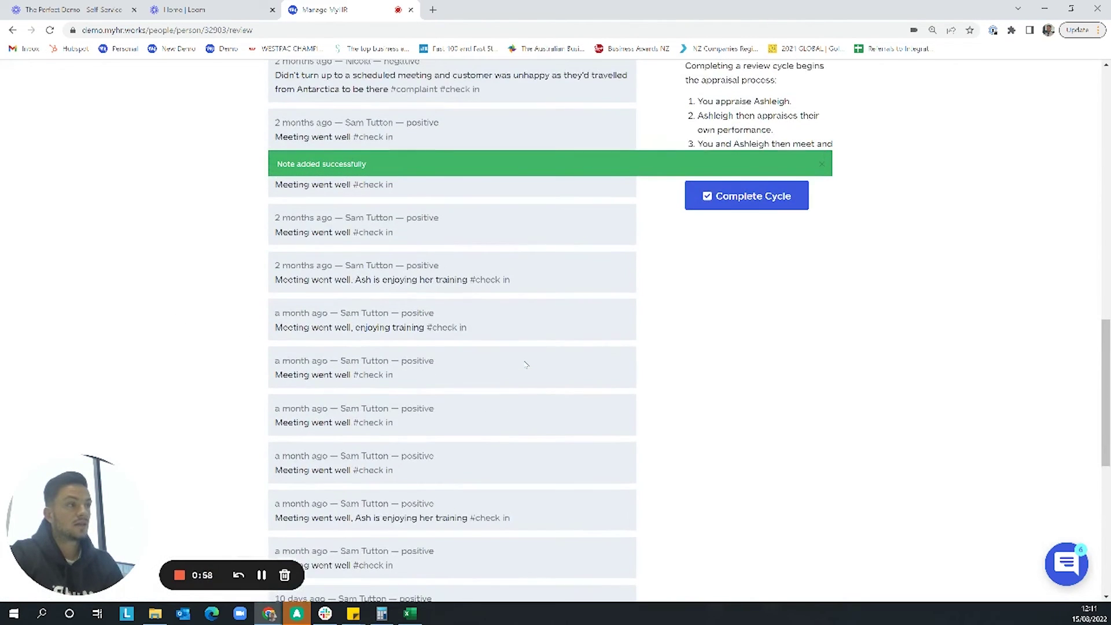
scroll(536, 358, "up", 4)
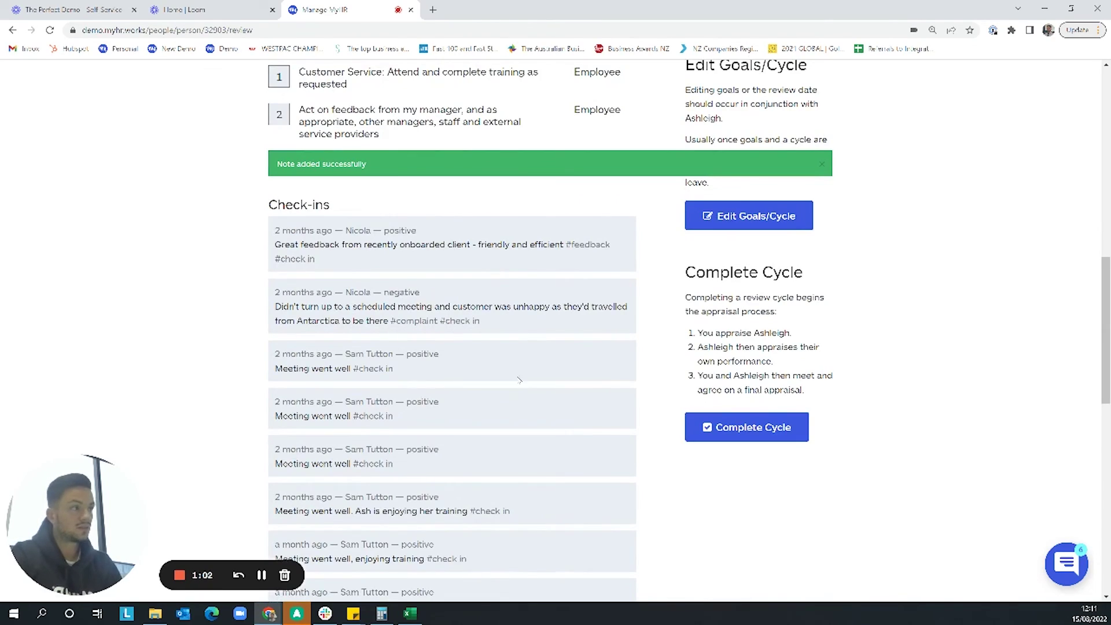
scroll(489, 284, "up", 4)
scroll(519, 387, "up", 3)
scroll(527, 390, "up", 5)
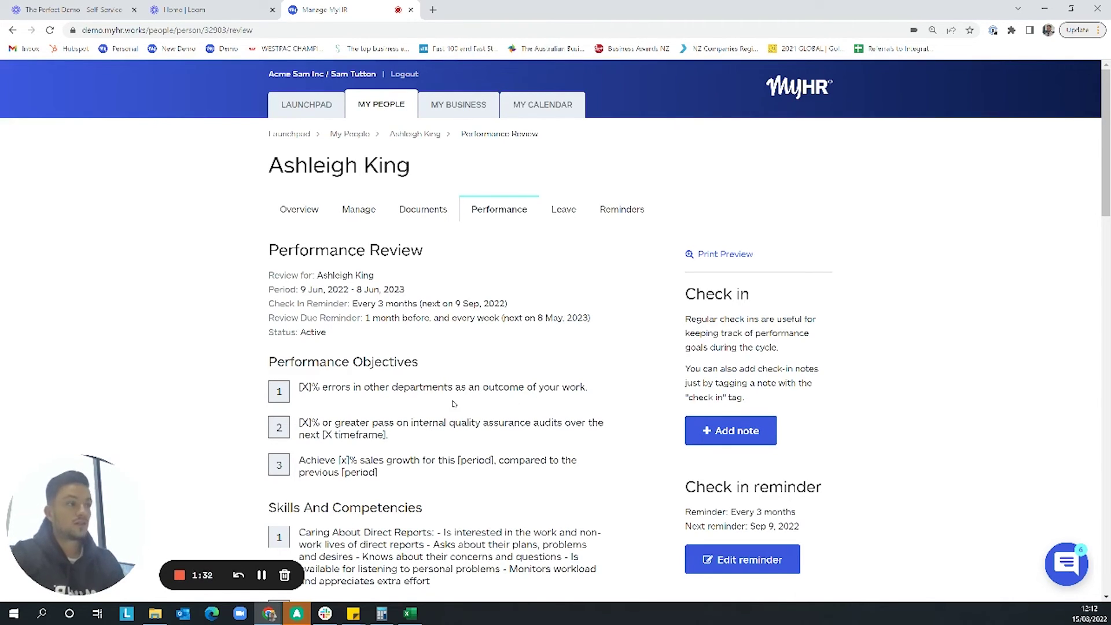
scroll(454, 402, "down", 1)
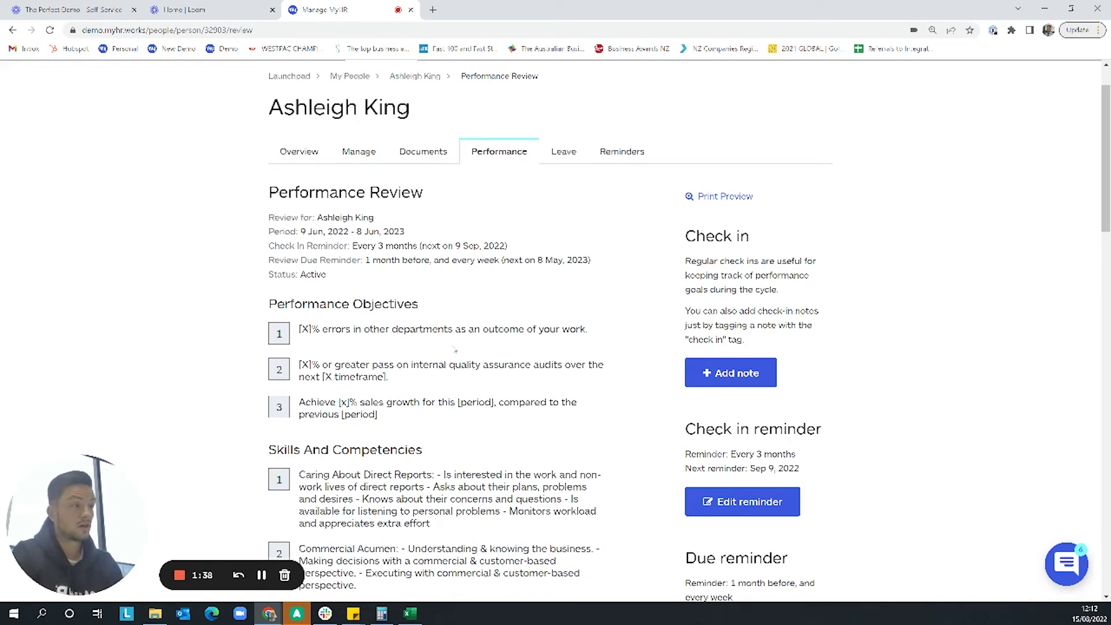
left_click_drag(425, 311, 277, 305)
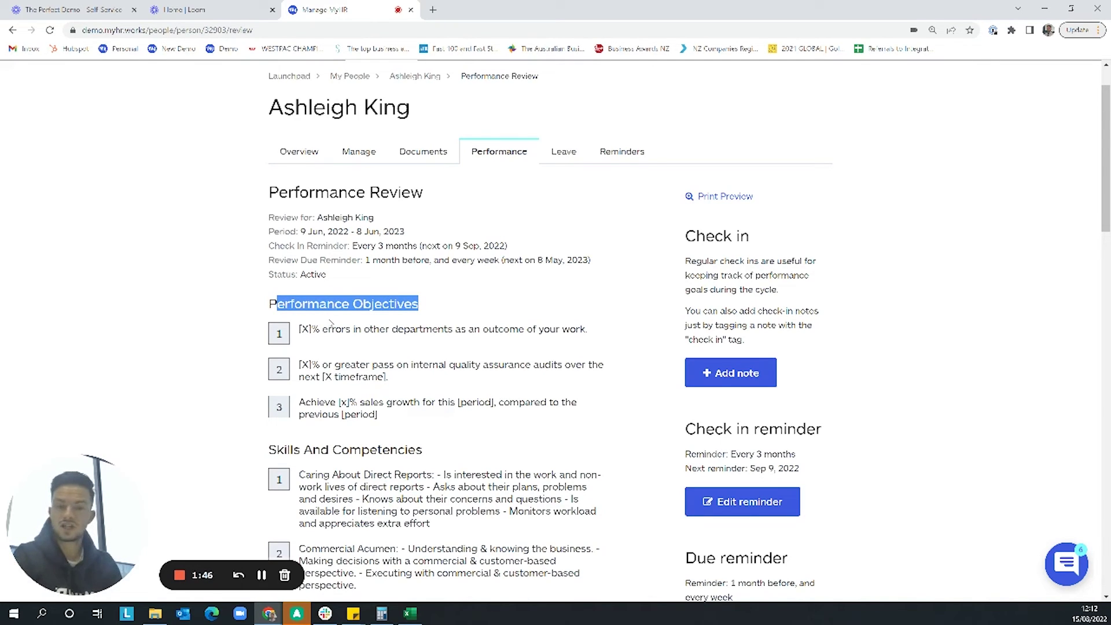
left_click(365, 260)
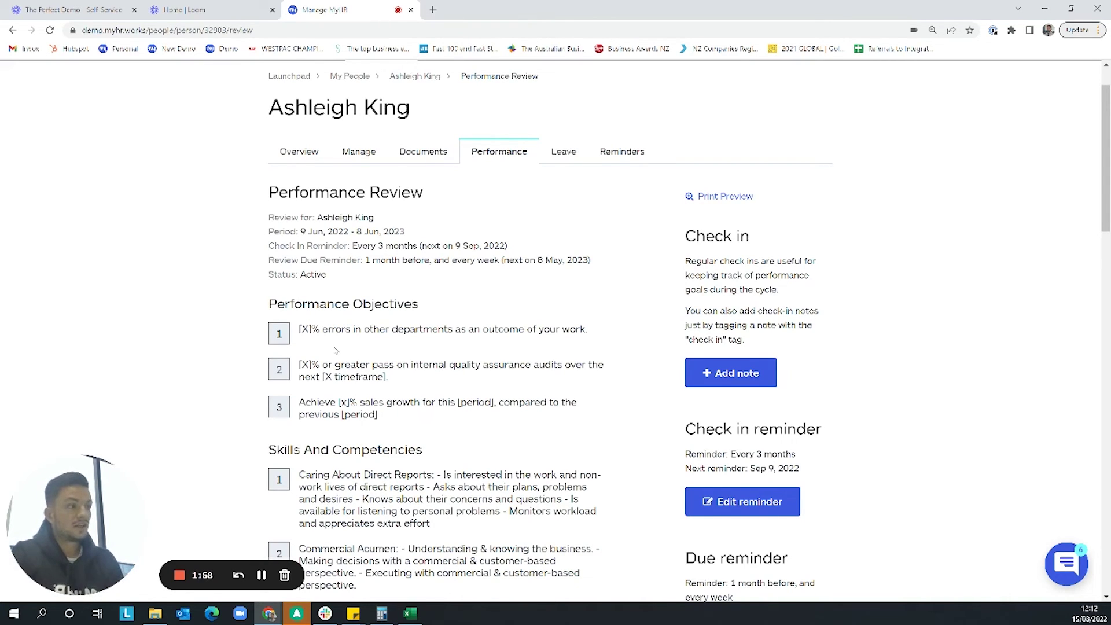
scroll(324, 351, "up", 1)
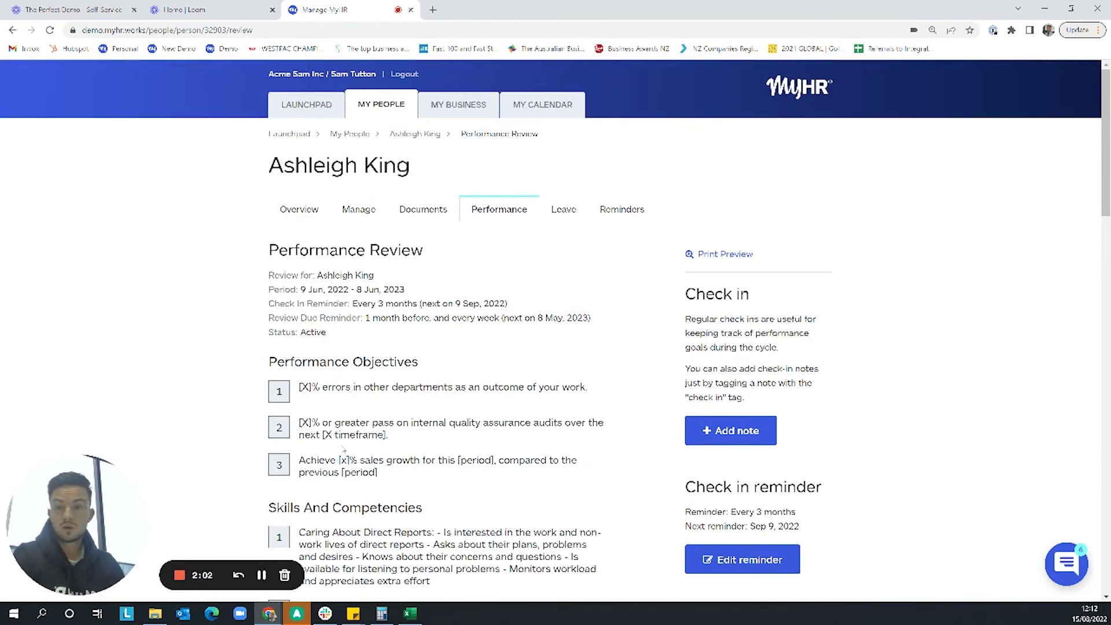
scroll(343, 449, "down", 4)
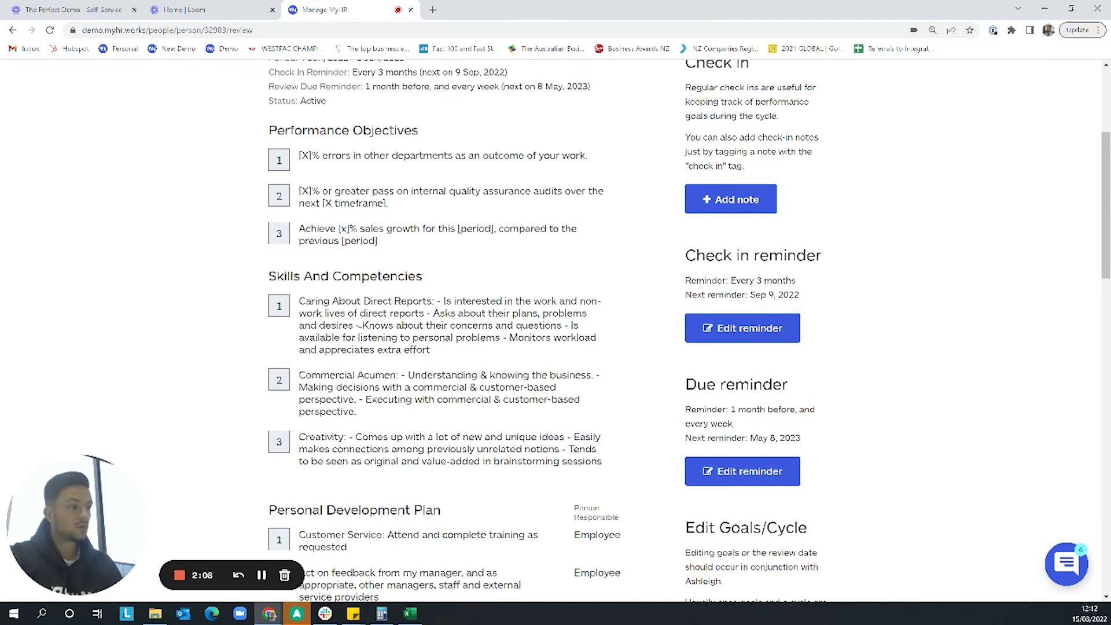
scroll(359, 328, "down", 3)
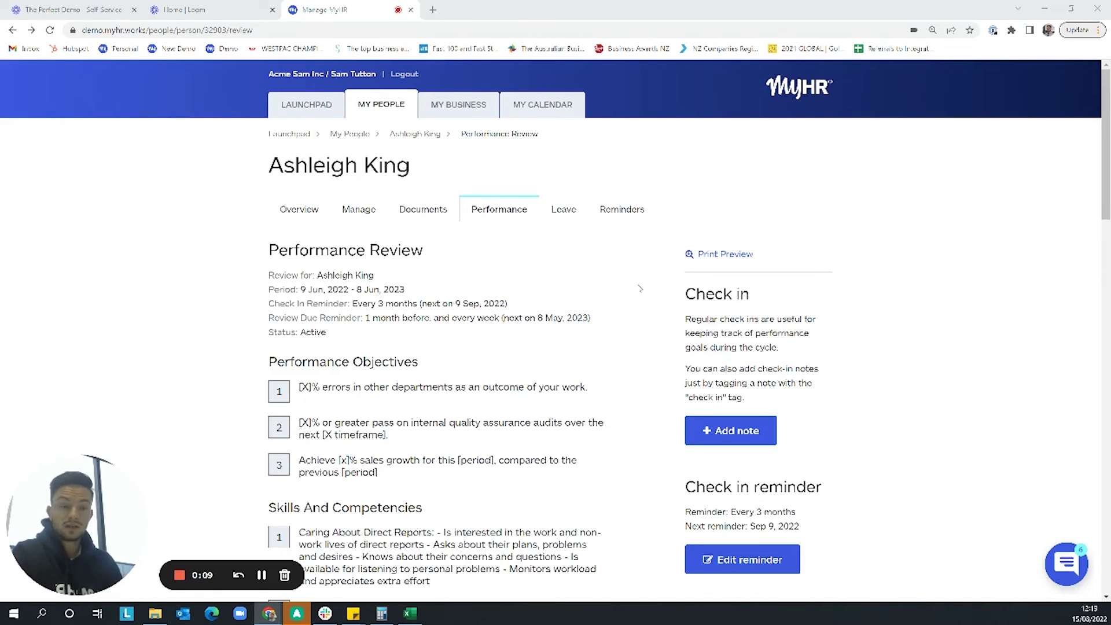
Step: Complete the employee's review cycle early and open the manager appraisal
scroll(639, 288, "down", 9)
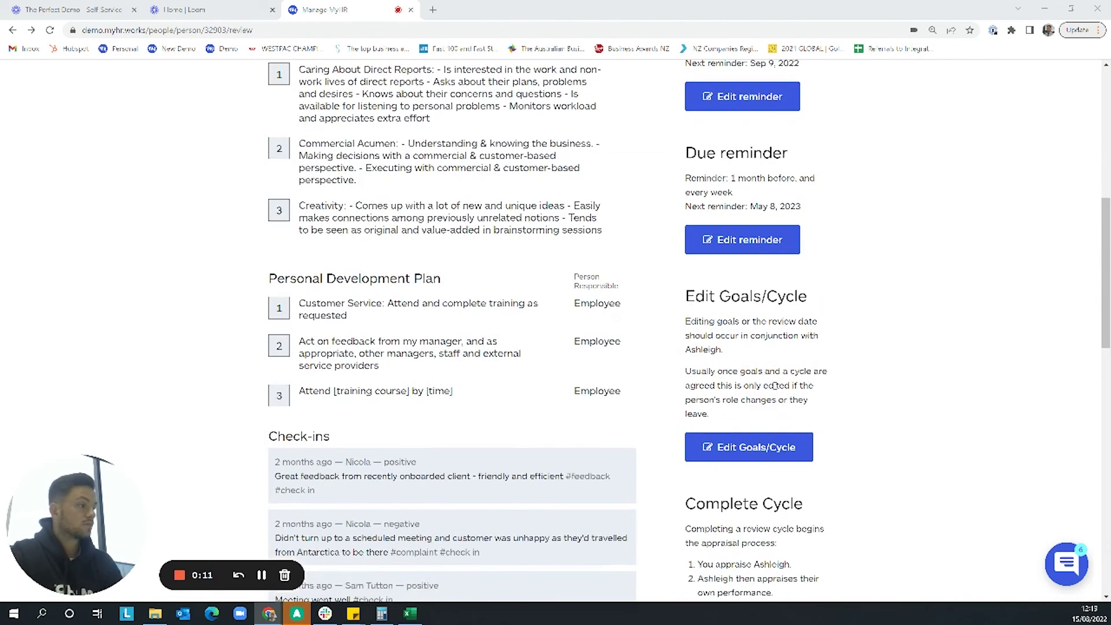
scroll(771, 397, "down", 3)
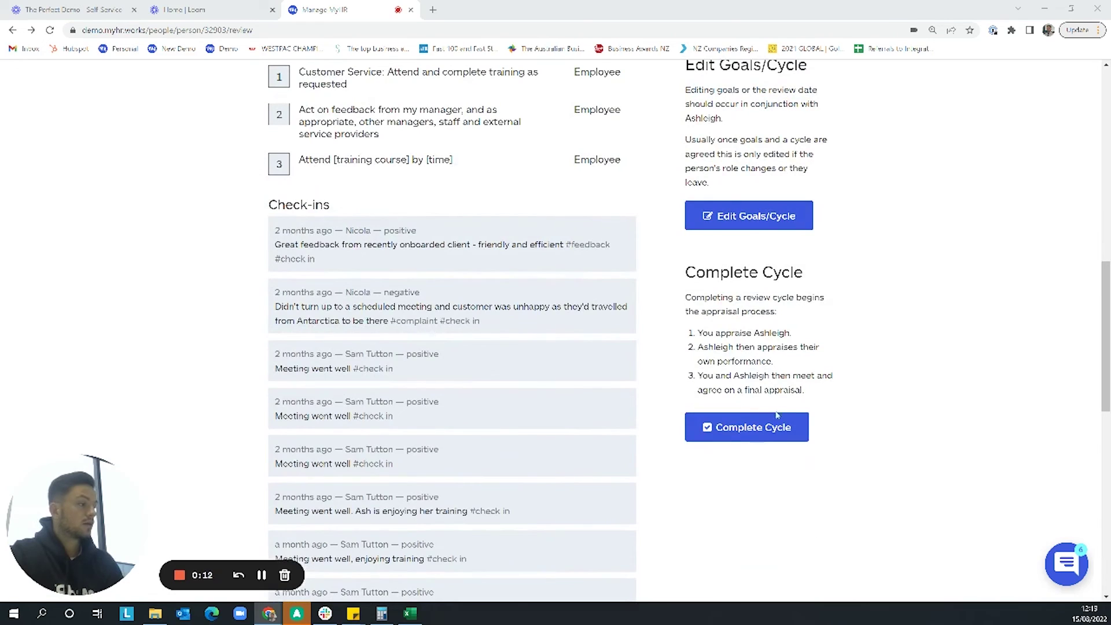
left_click(735, 428)
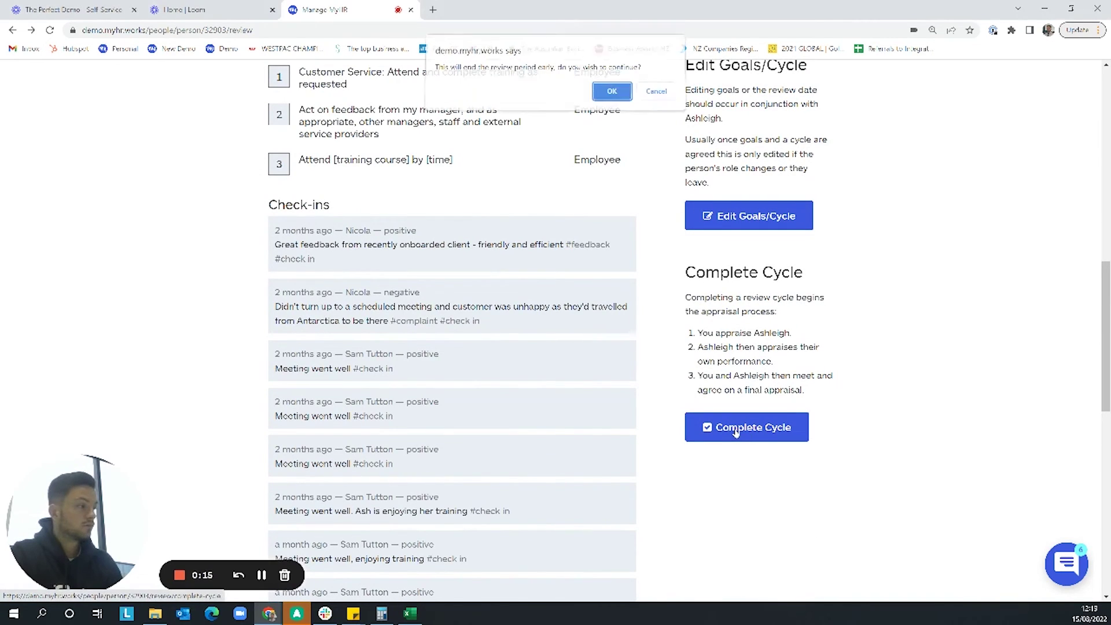
left_click(612, 96)
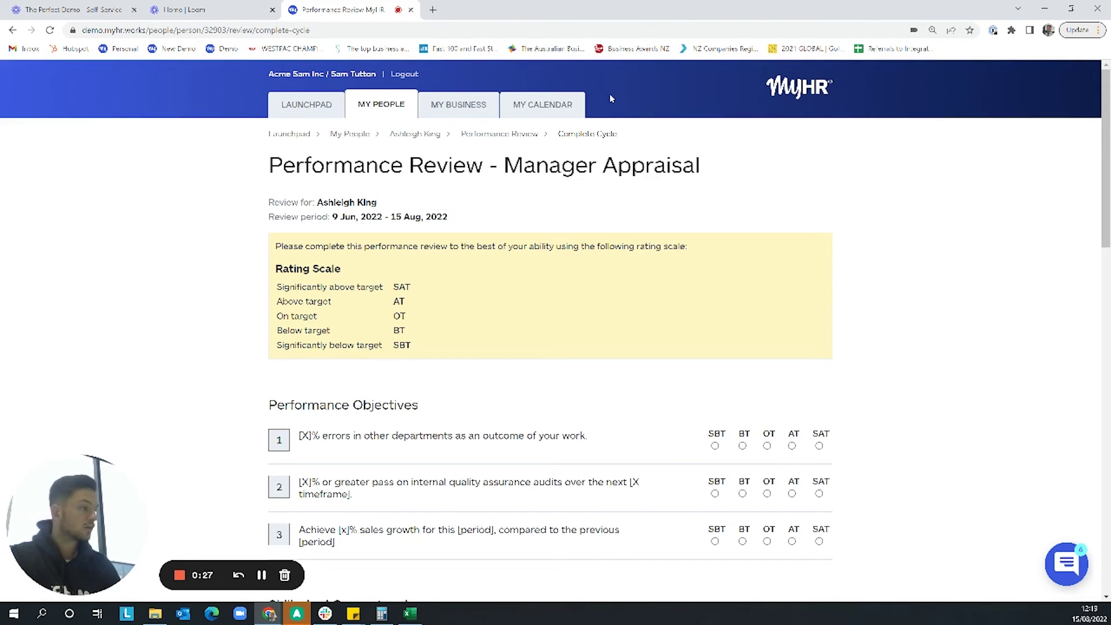
Step: Rate the three performance objectives as above target (AT), on target (OT) and above target (AT)
scroll(855, 356, "down", 2)
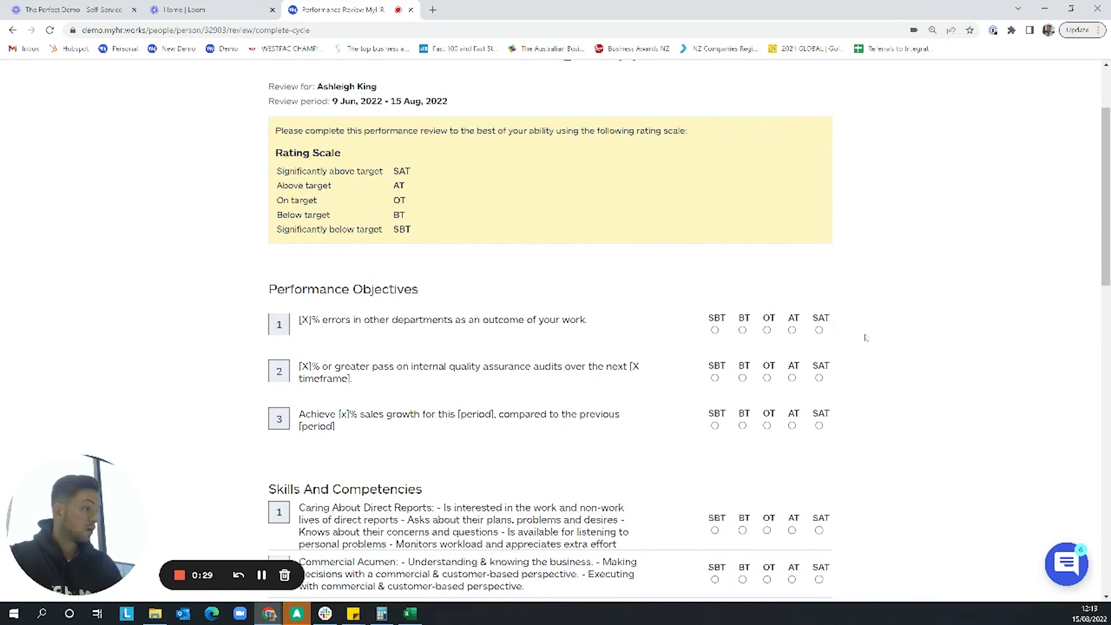
left_click(792, 330)
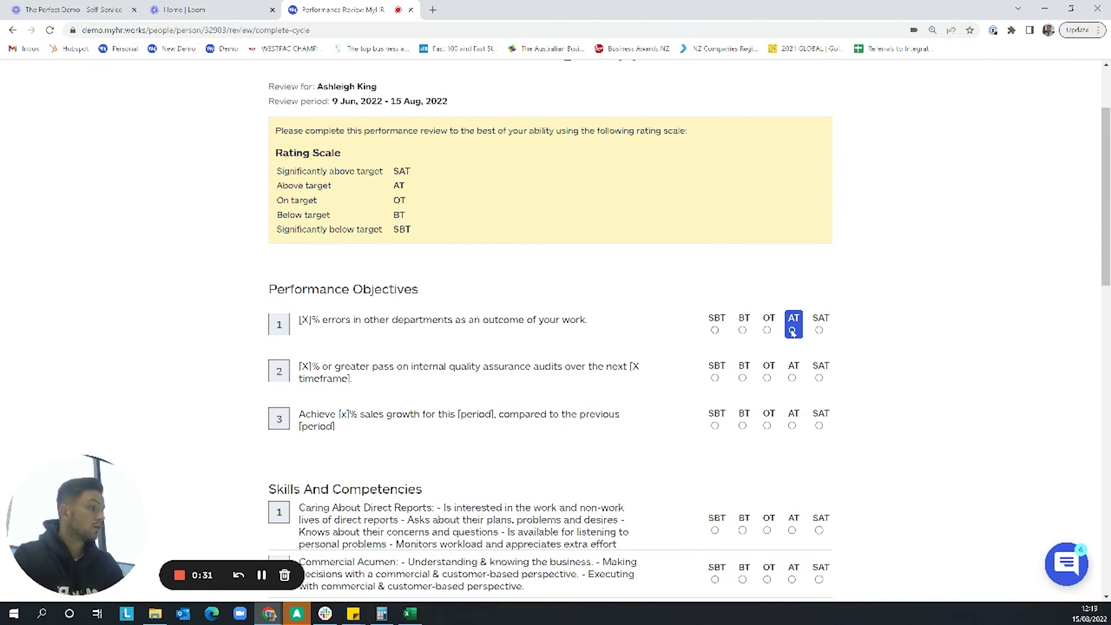
left_click(767, 378)
left_click(792, 425)
Step: Rate Caring About Direct Reports as OT, Commercial Acumen as AT and Creativity as OT
scroll(792, 419, "down", 3)
left_click(772, 365)
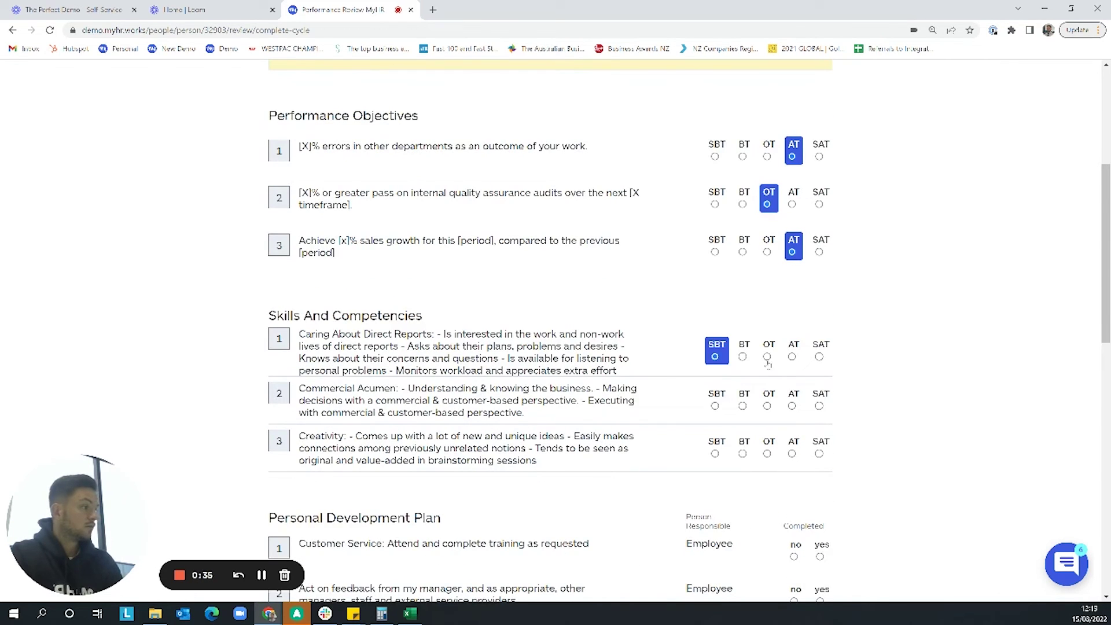
left_click(768, 356)
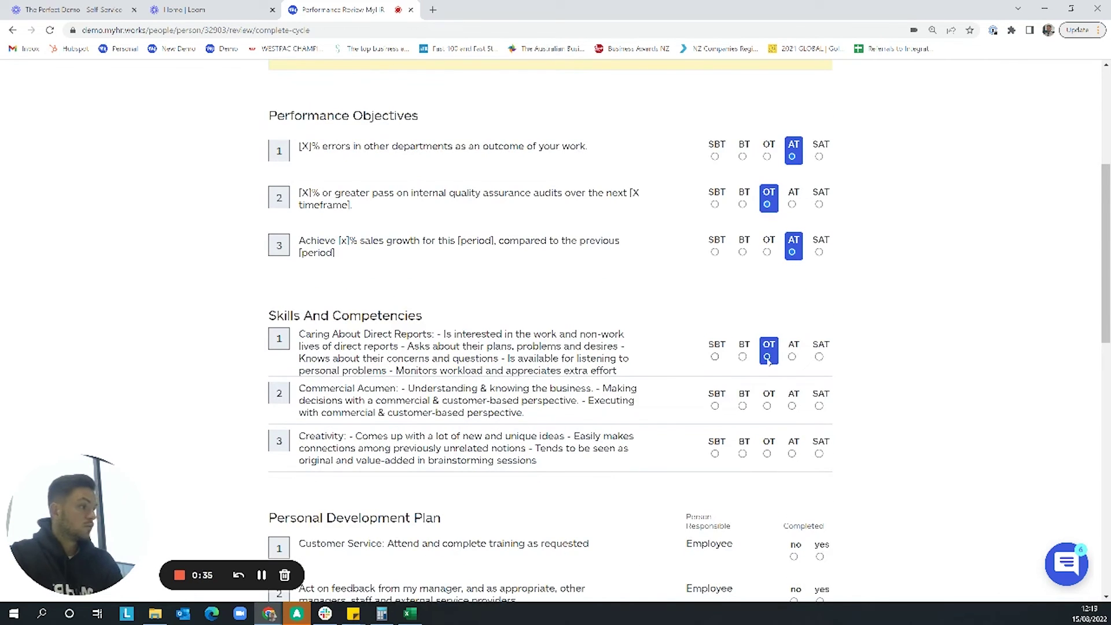
left_click(791, 406)
scroll(792, 418, "down", 2)
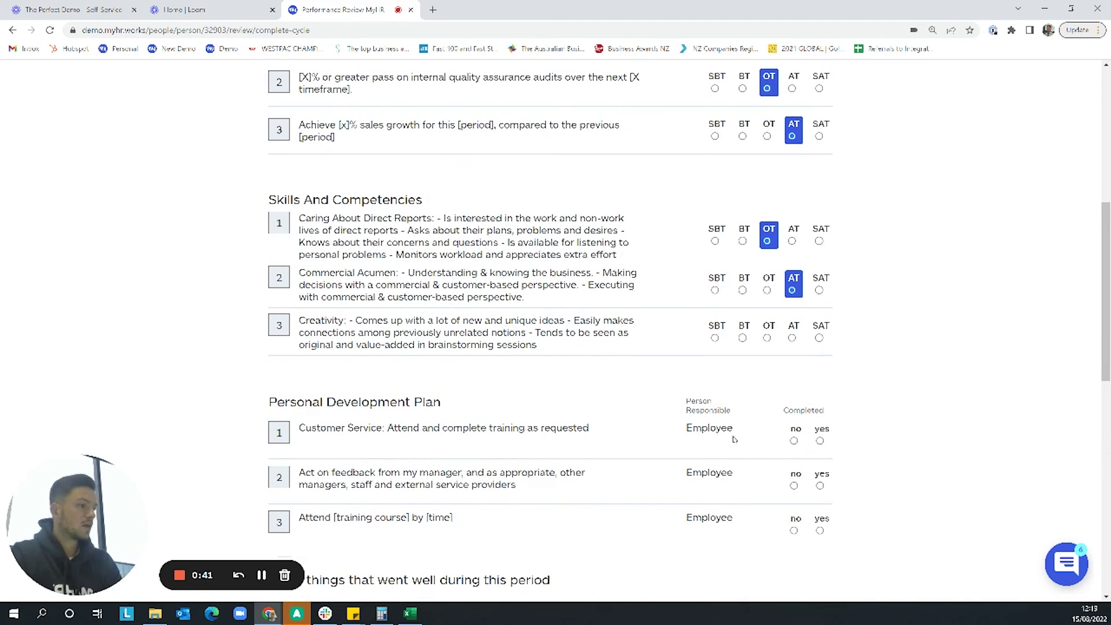
left_click(770, 341)
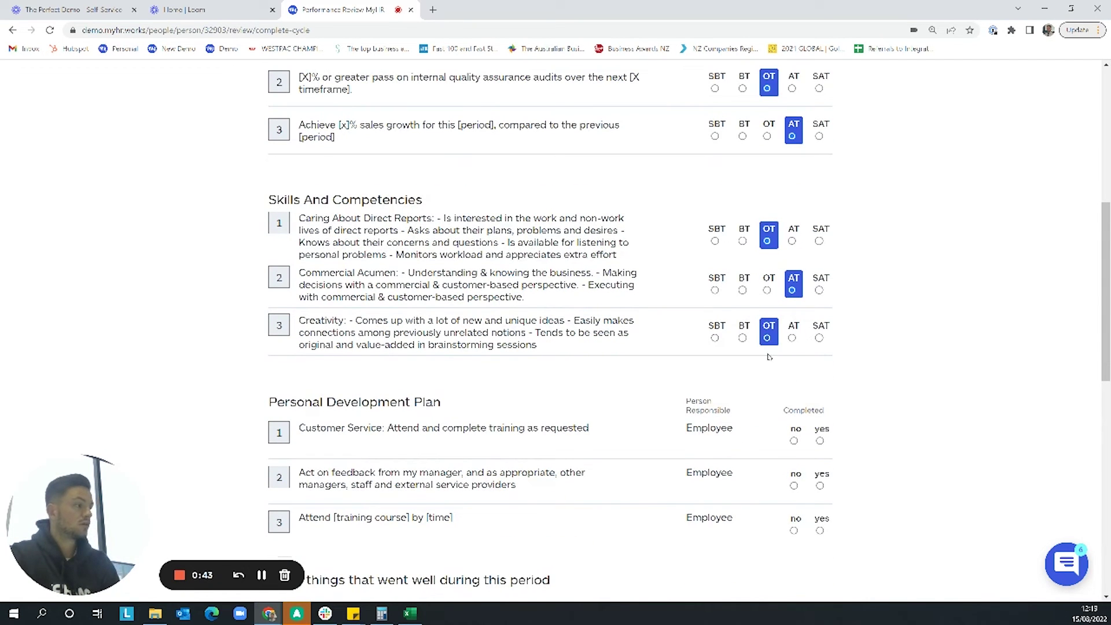
Step: Mark personal development plan items 1 and 3 as completed and item 2 as not completed
scroll(821, 445, "down", 1)
left_click(820, 384)
left_click(793, 428)
left_click(820, 472)
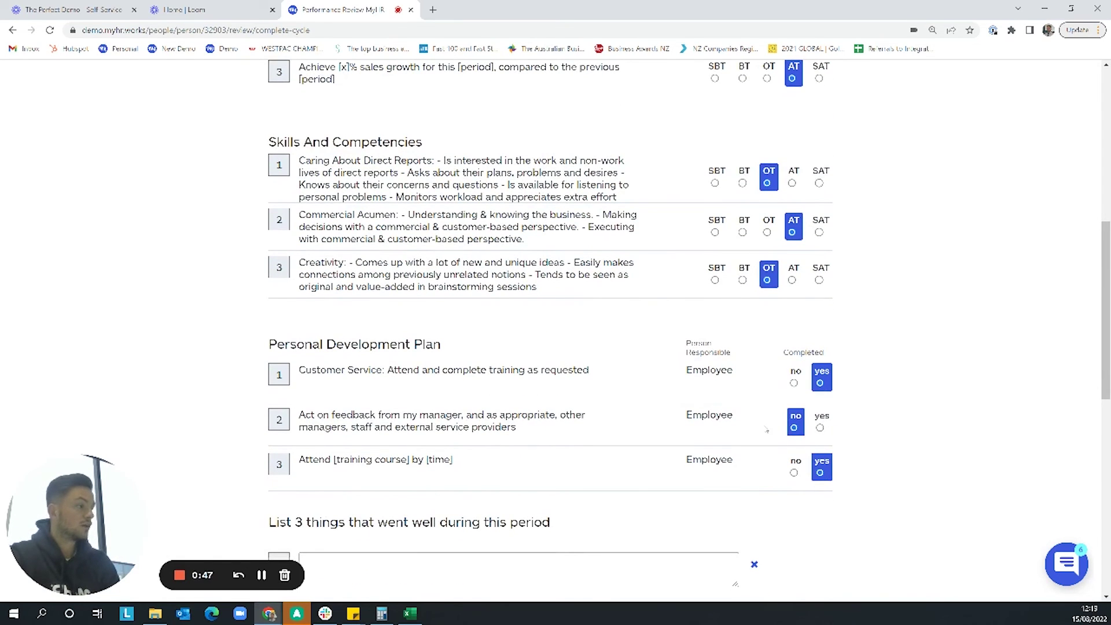
Step: Add a fourth field to the list of things that went well during the period
scroll(596, 445, "down", 5)
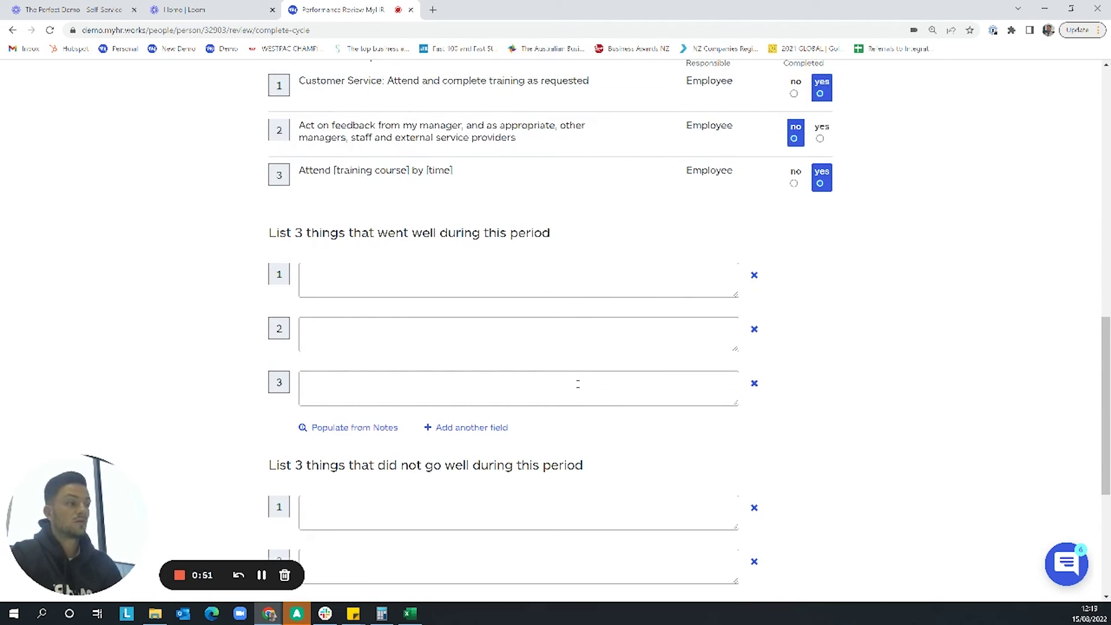
scroll(578, 383, "down", 2)
left_click(470, 312)
Step: Fill the first thing that did not go well with the latest lateness note tagged Late, replacing its final letter with "jbd"
scroll(468, 317, "down", 3)
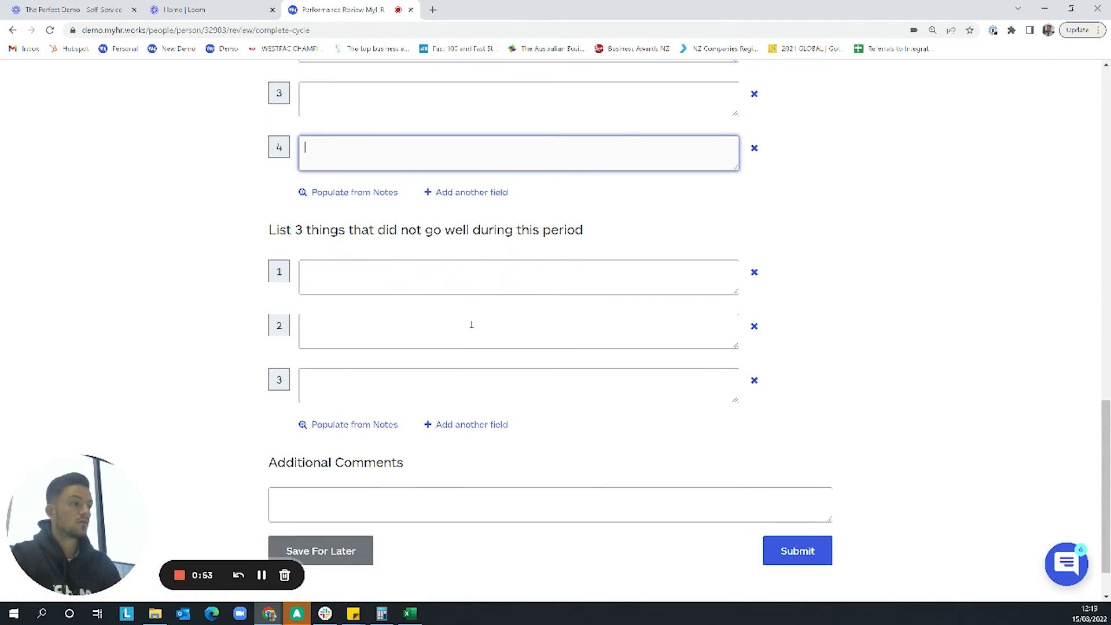
left_click(403, 287)
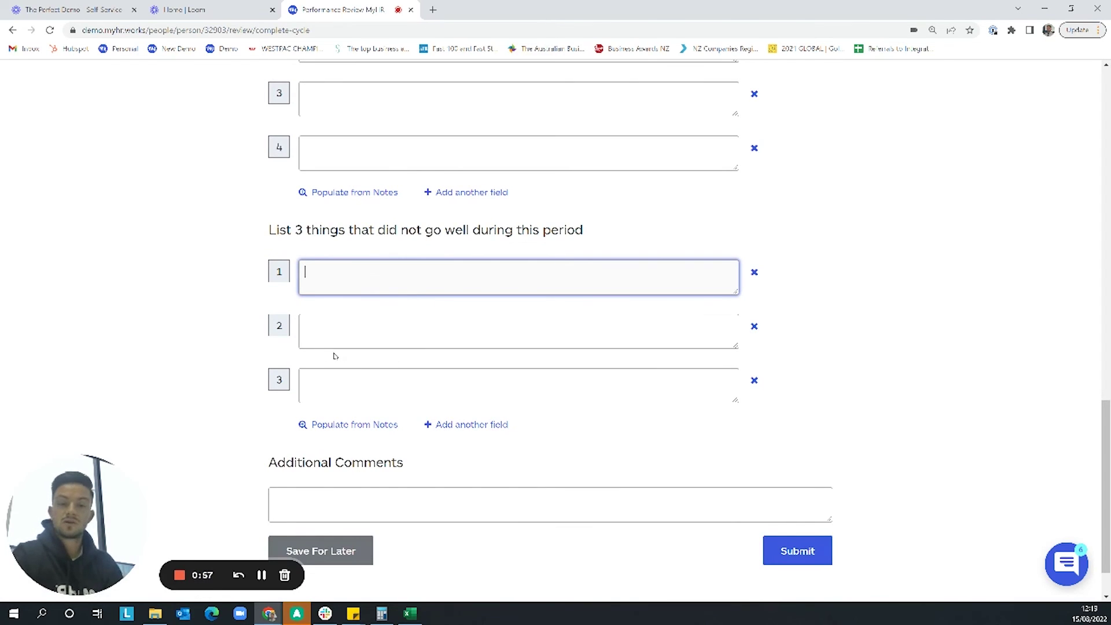
left_click(336, 427)
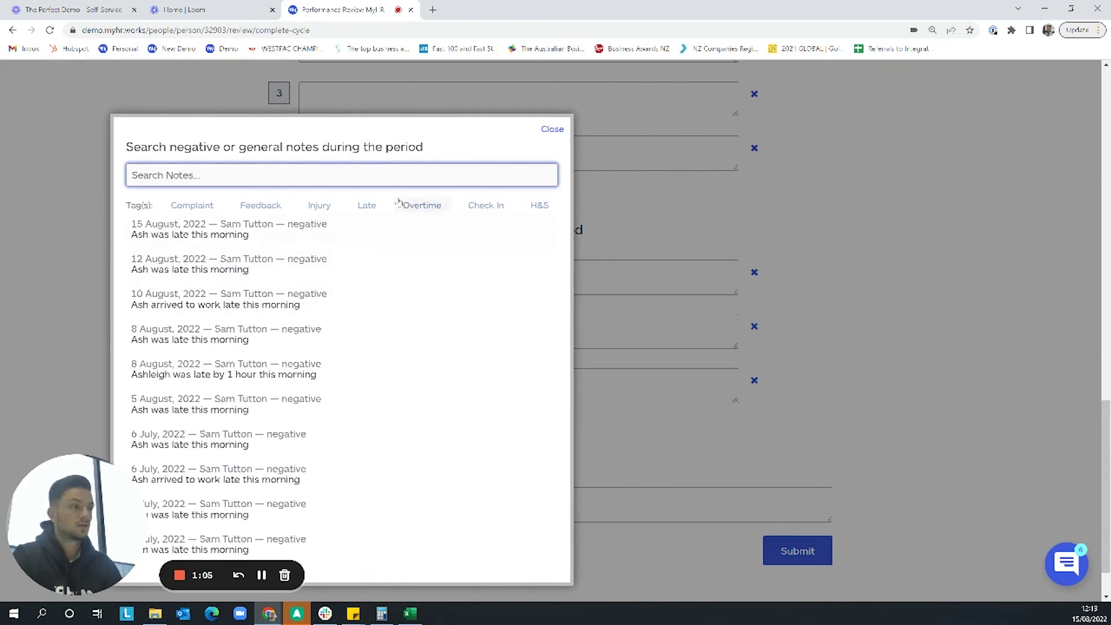
left_click(369, 206)
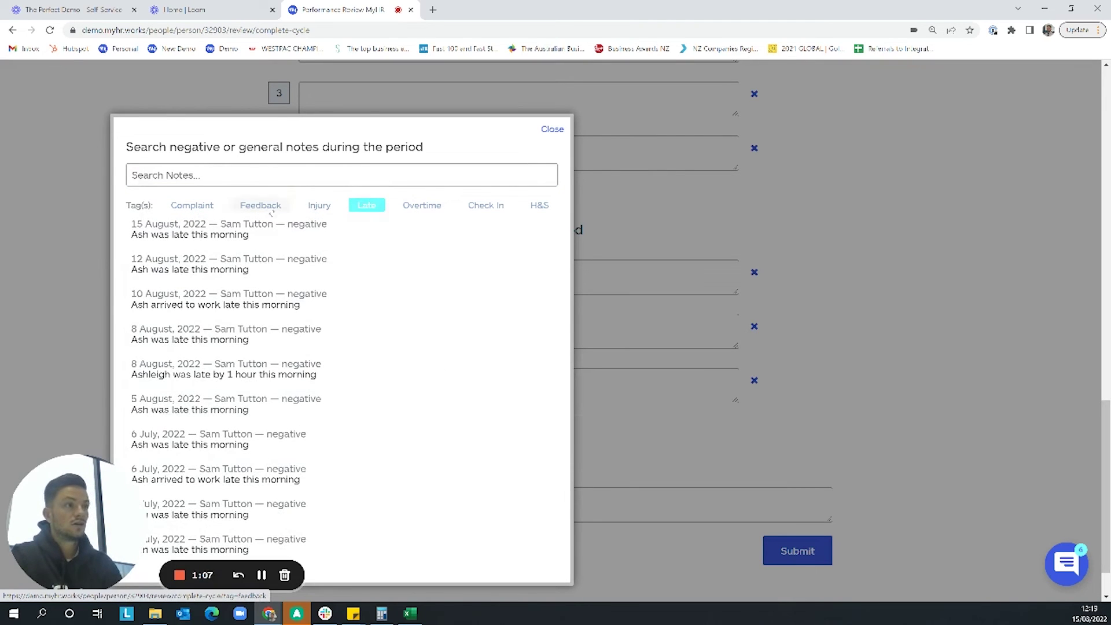
left_click(231, 232)
key("BackSpace")
type("jbd")
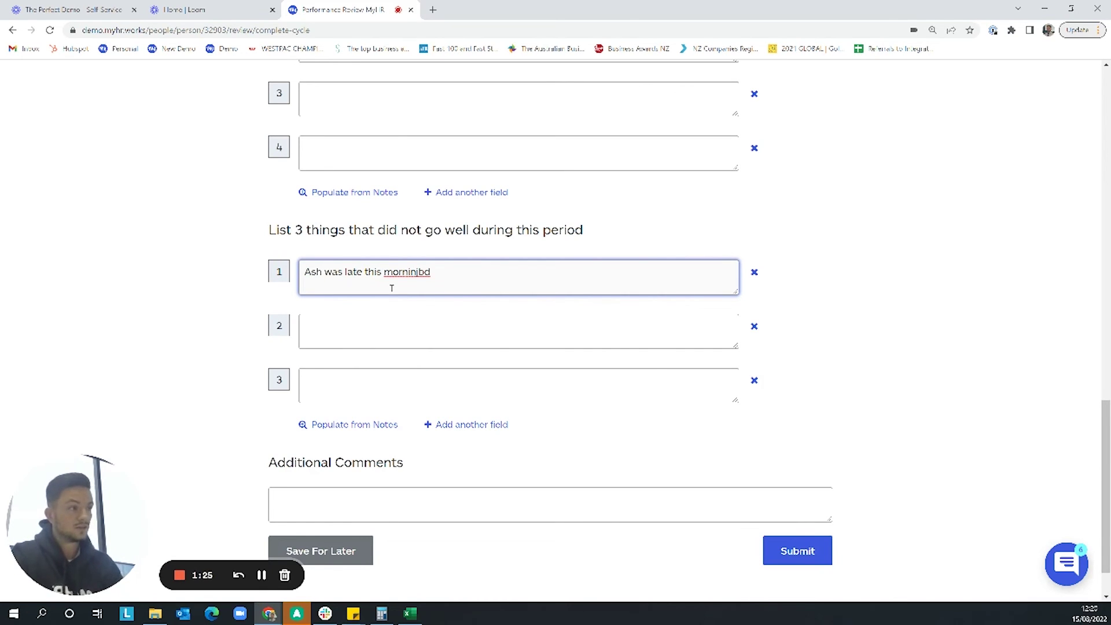
Step: Review the manager appraisal's ratings, personal development plan and lists of things that went well and did not go well
scroll(397, 293, "down", 2)
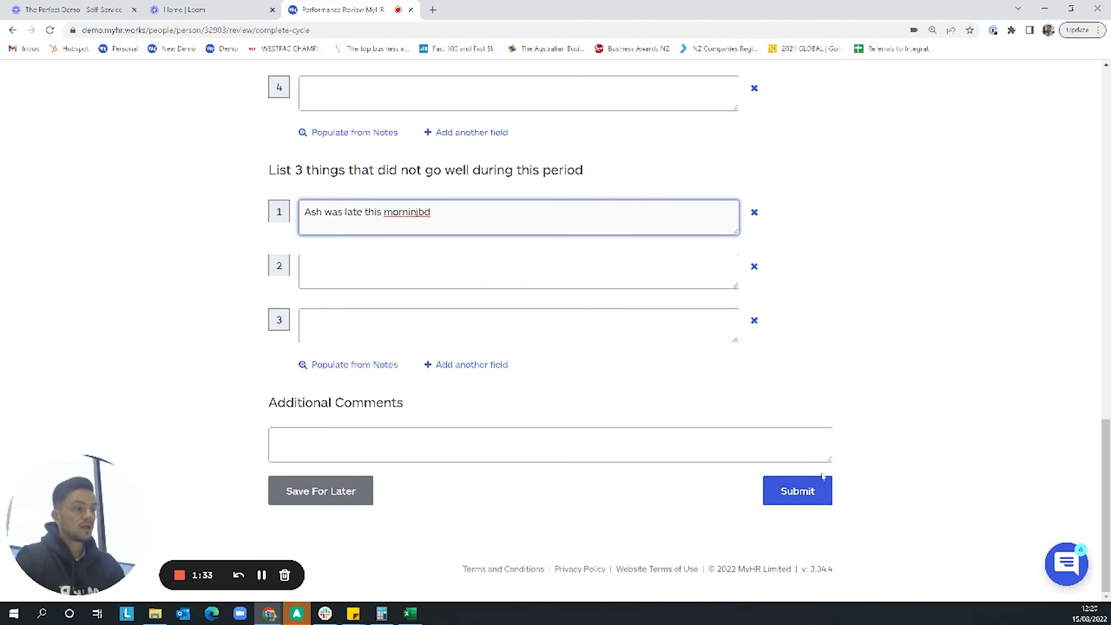
scroll(822, 481, "up", 2)
scroll(821, 483, "up", 15)
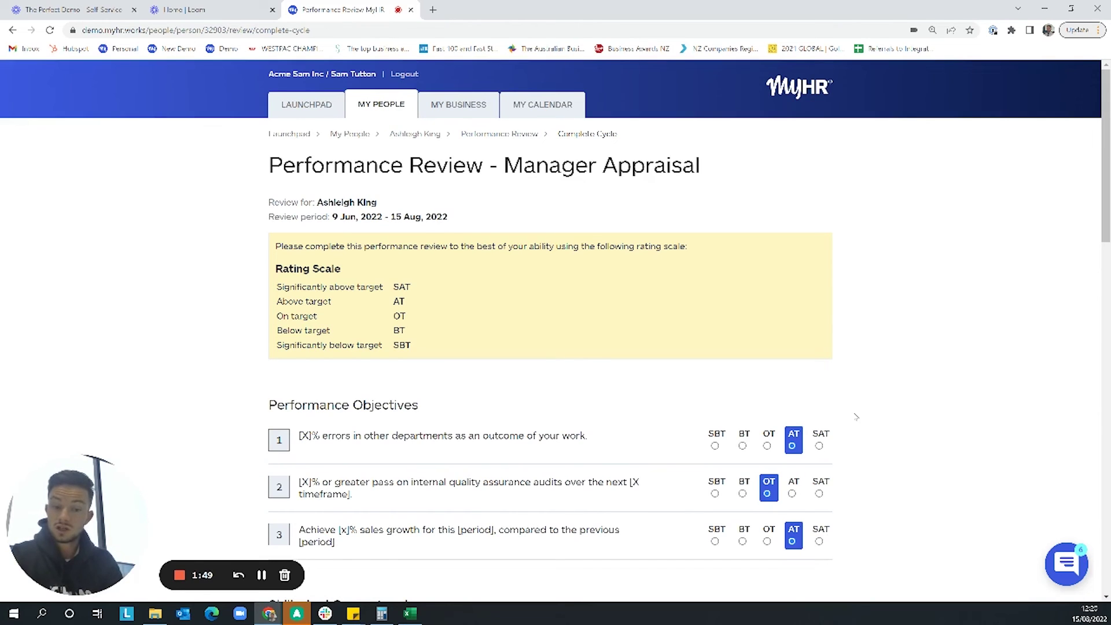
scroll(856, 417, "down", 3)
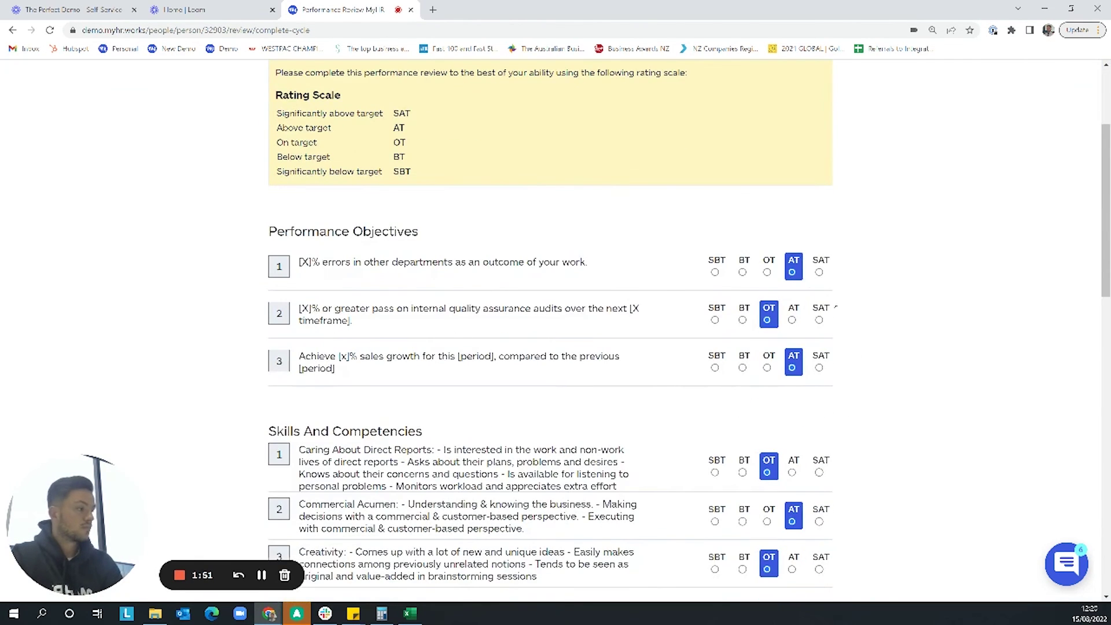
scroll(813, 349, "down", 8)
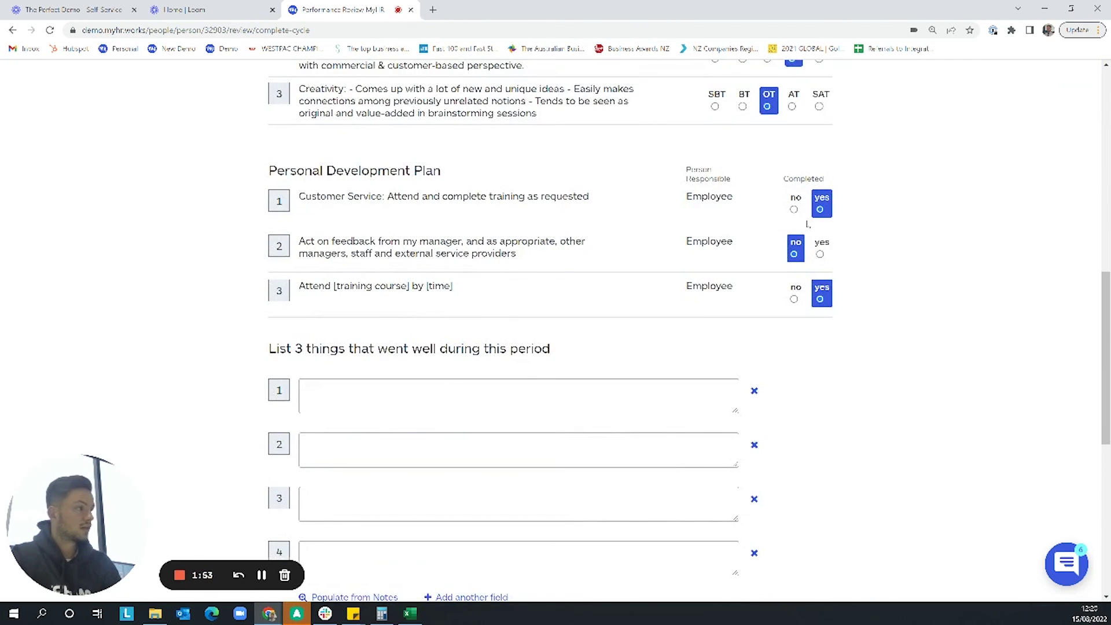
scroll(566, 324, "down", 1)
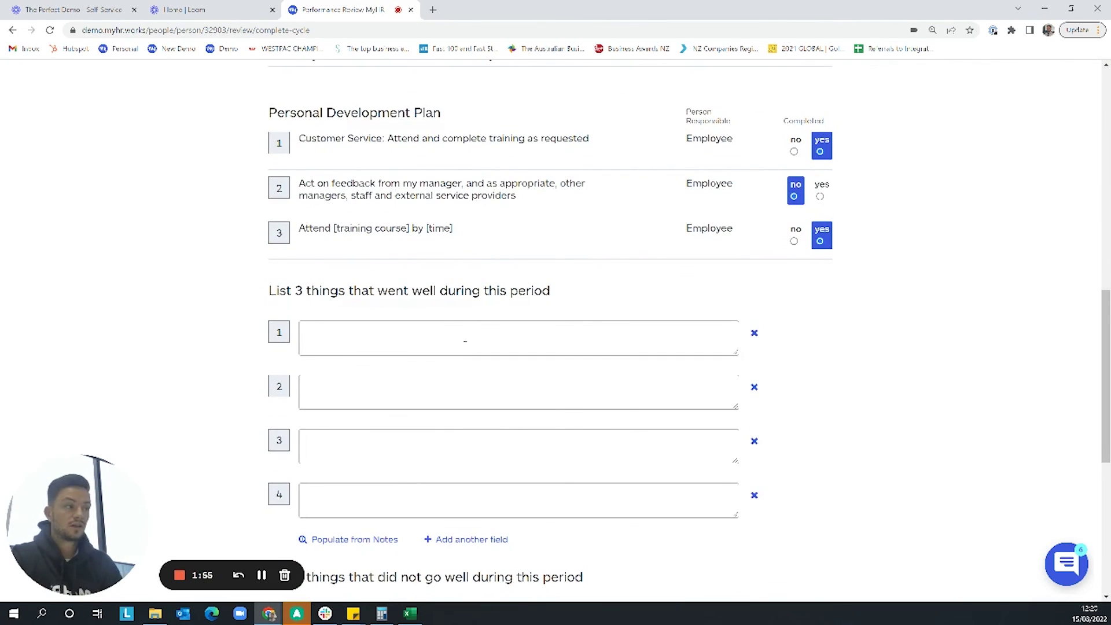
scroll(467, 347, "down", 4)
scroll(466, 347, "down", 3)
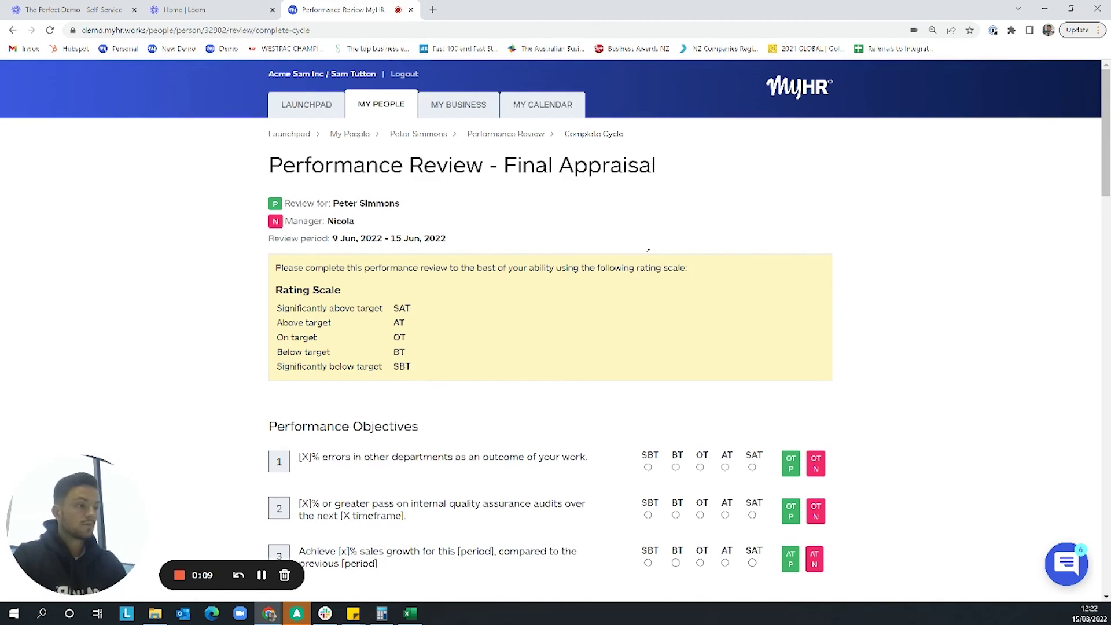
Step: Compare the employee's and manager's ratings for performance objective 1 in the final appraisal
scroll(948, 211, "down", 2)
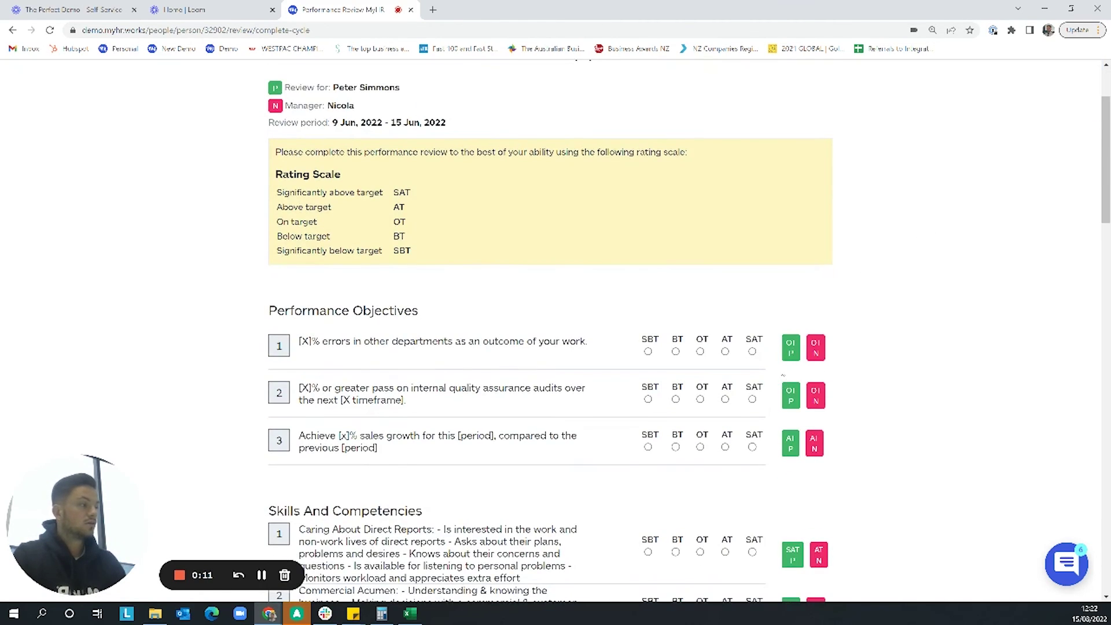
double_click(792, 350)
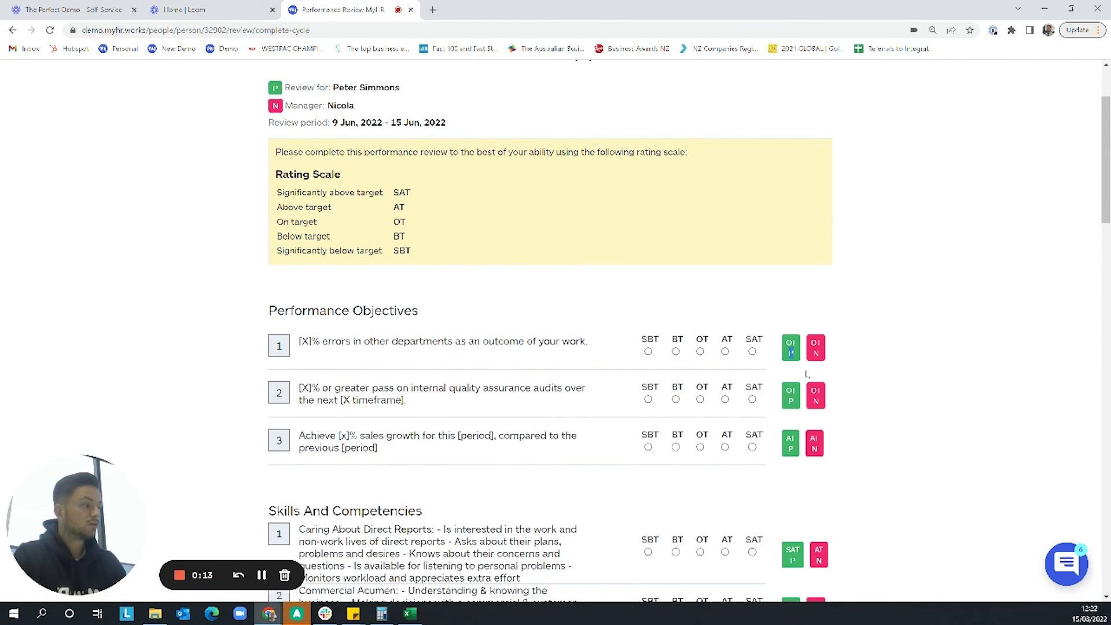
left_click(815, 352)
double_click(816, 353)
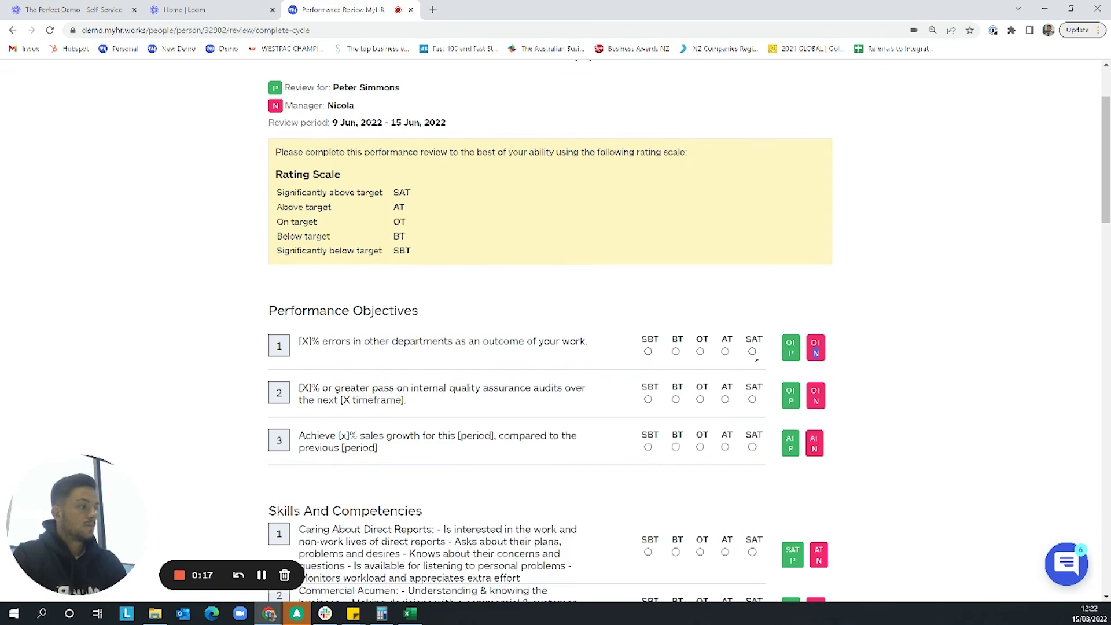
Step: Rate all three performance objectives in the final appraisal as on target (OT)
scroll(758, 367, "down", 3)
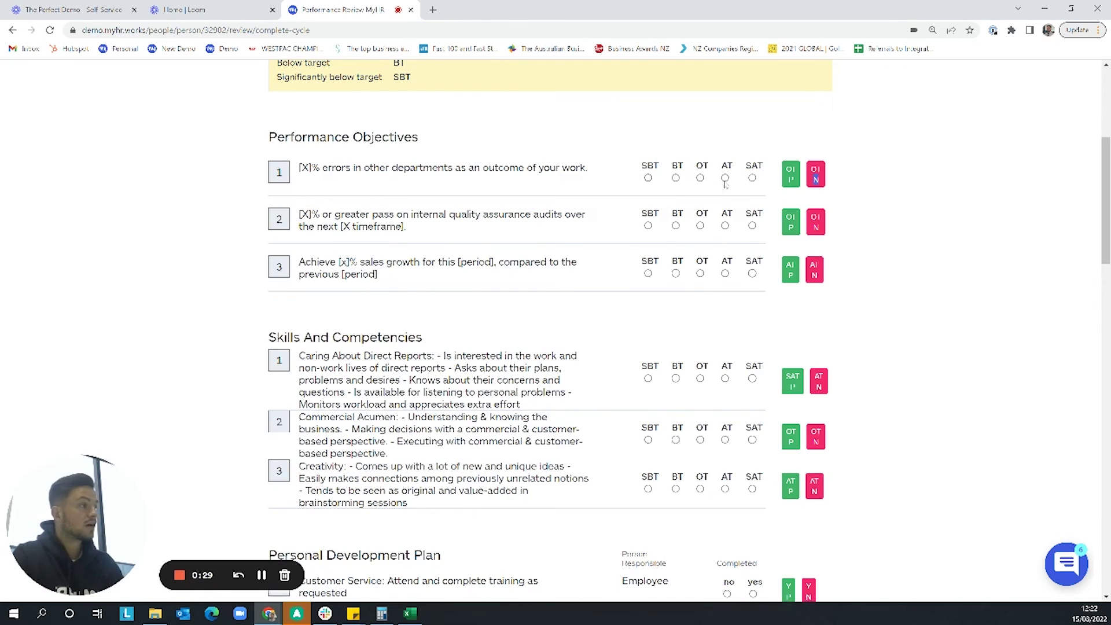
left_click(701, 179)
left_click(702, 227)
left_click(701, 274)
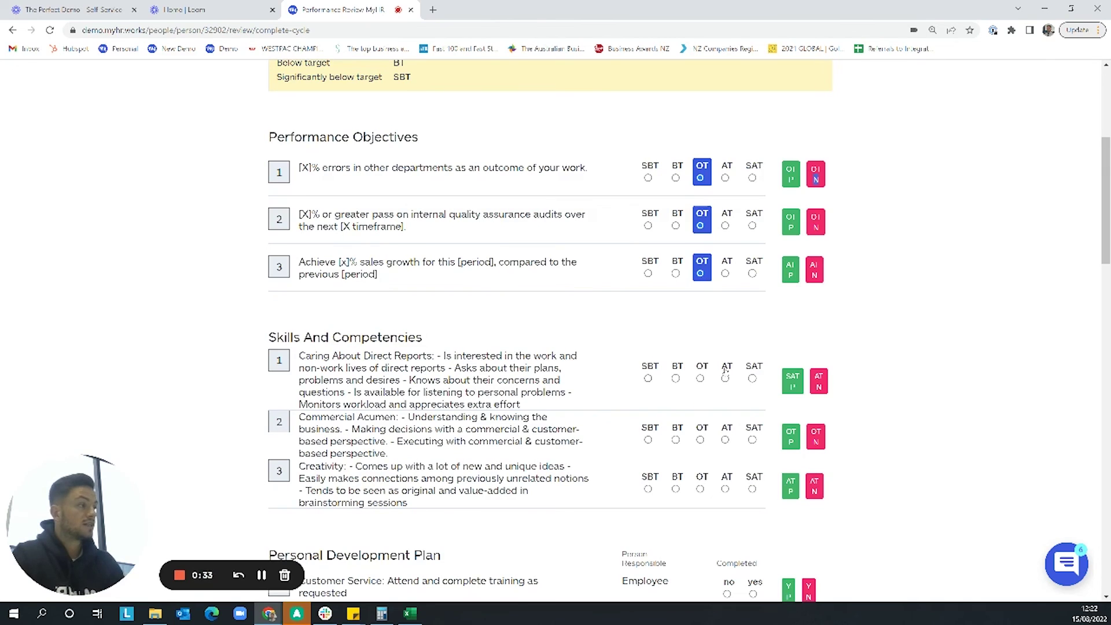
Step: Examine the rest of the final appraisal, from skills and competencies through improvement lists to the overall rating and additional comments
scroll(725, 382, "down", 2)
scroll(725, 393, "down", 6)
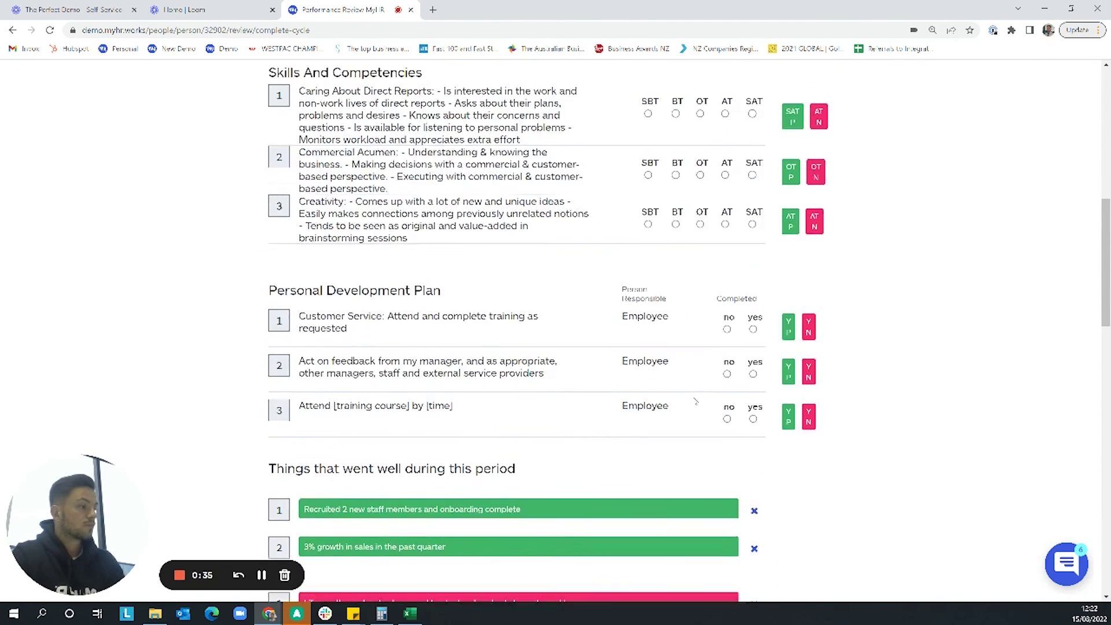
scroll(700, 392, "down", 2)
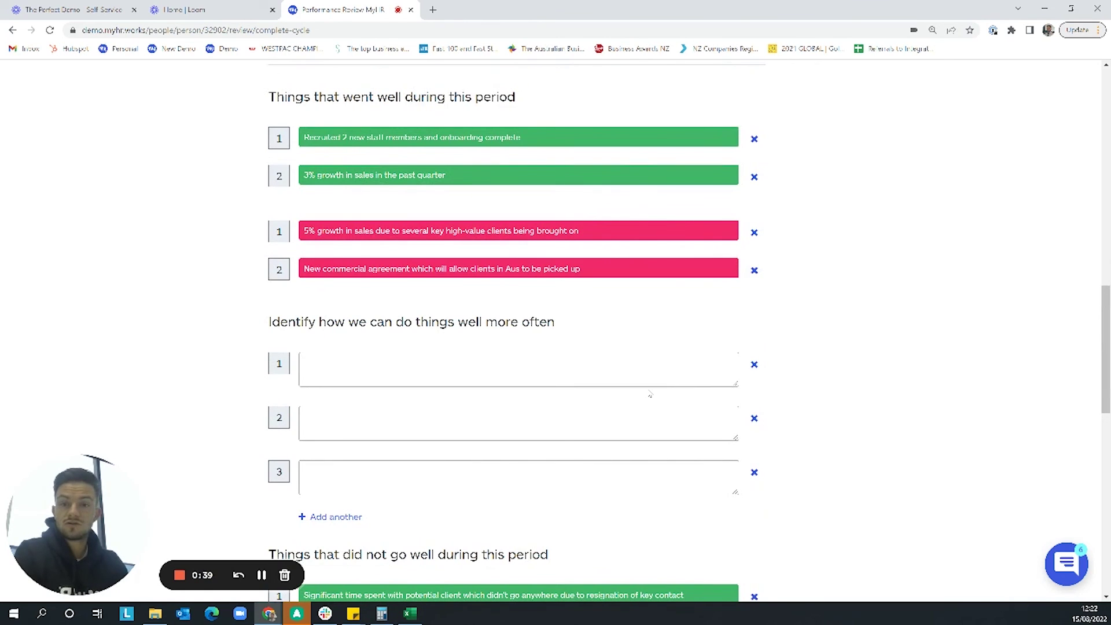
scroll(653, 393, "down", 6)
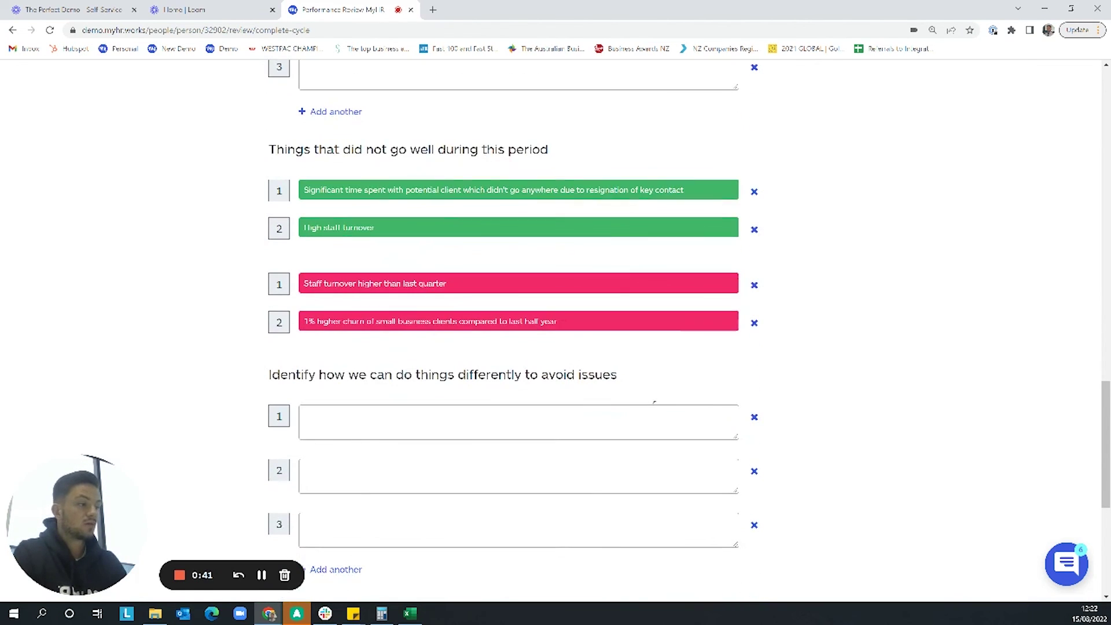
scroll(587, 455, "down", 5)
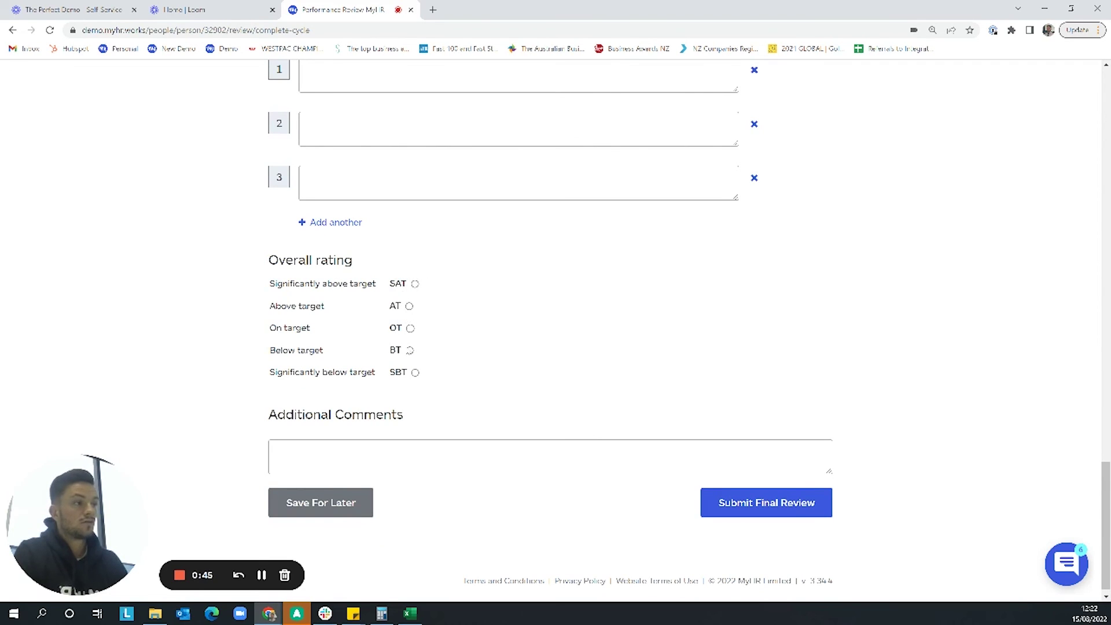
left_click(408, 450)
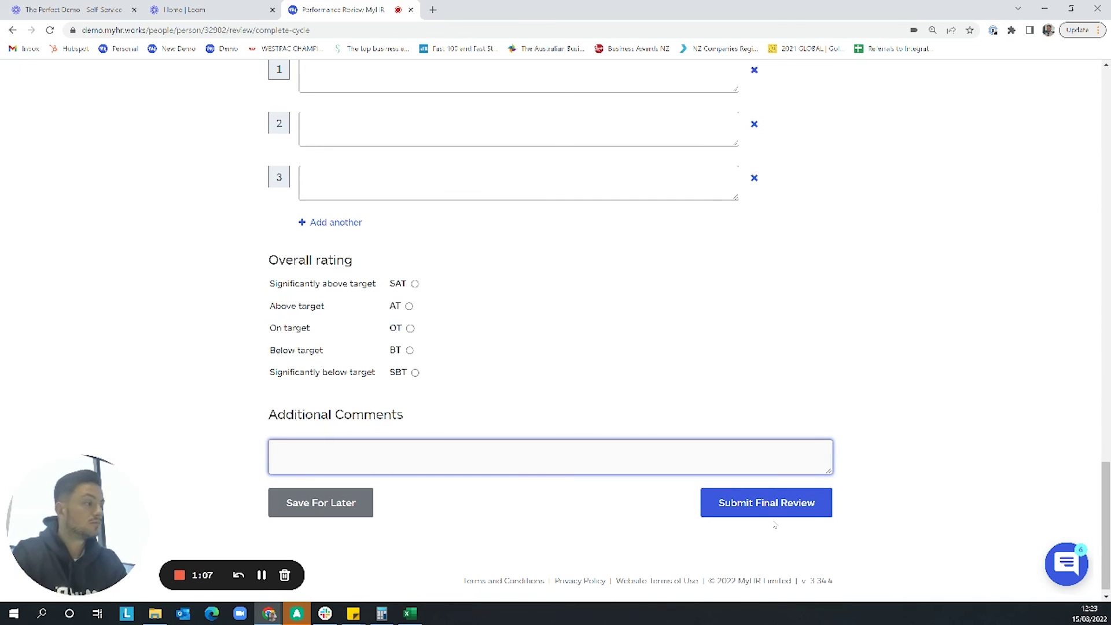
scroll(724, 414, "up", 15)
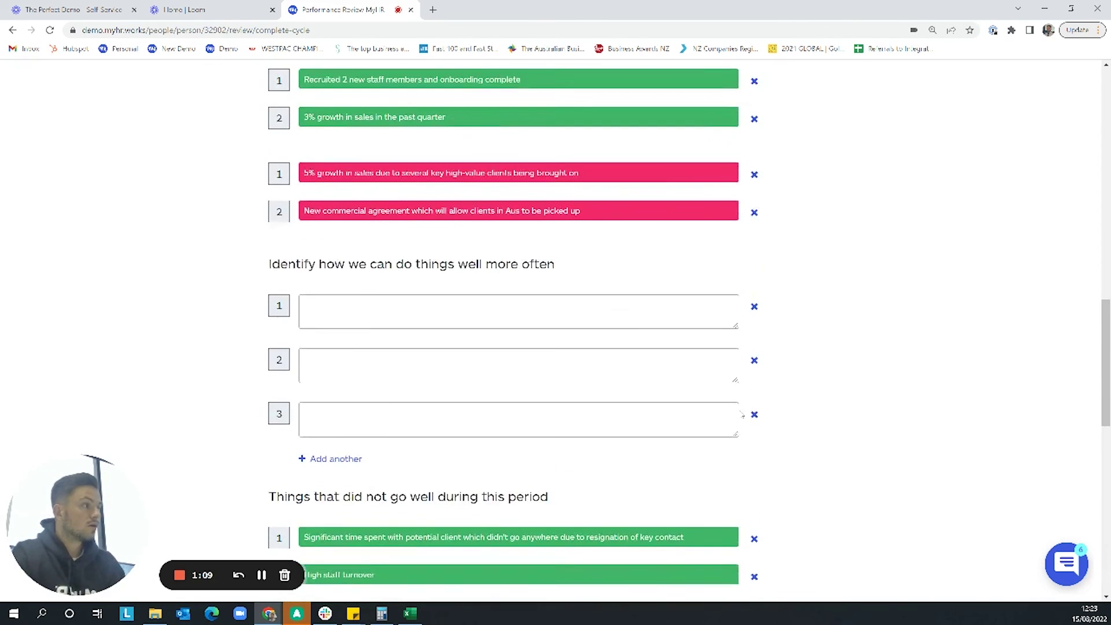
scroll(752, 412, "up", 15)
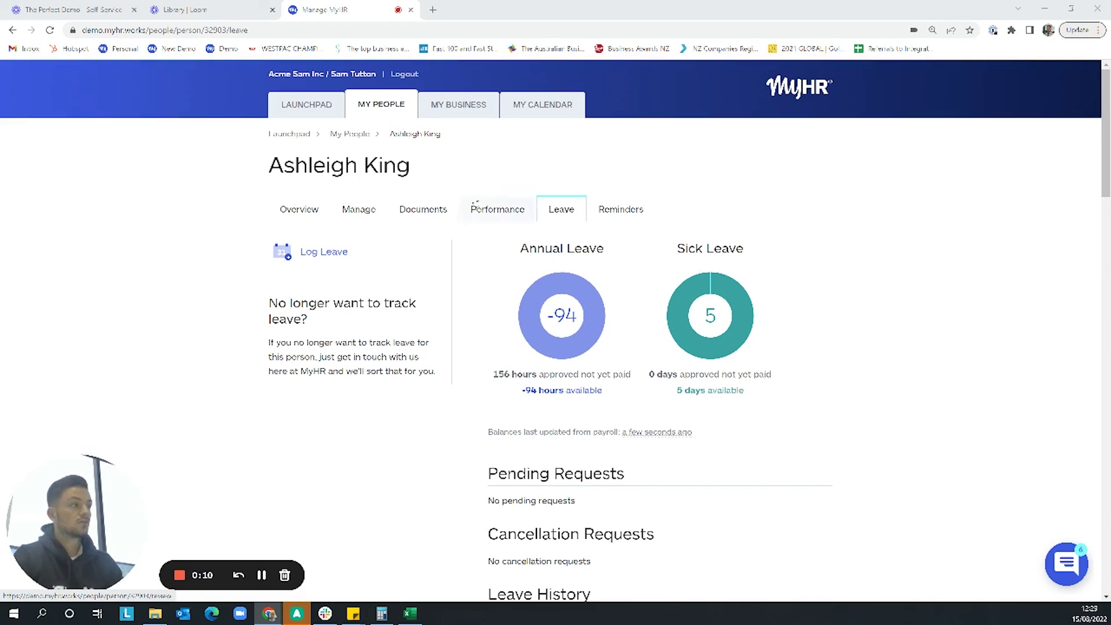
Step: Start a leave request for the employee with type Annual Leave and date 26-Sep-2022
left_click(324, 253)
scroll(506, 306, "down", 3)
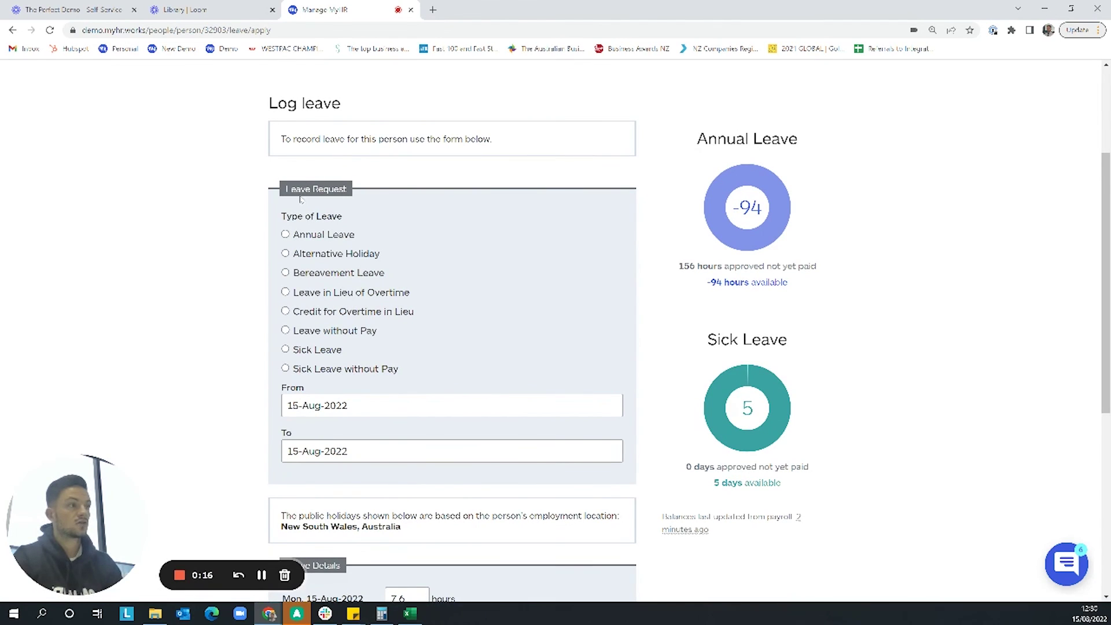
left_click(285, 234)
left_click(366, 414)
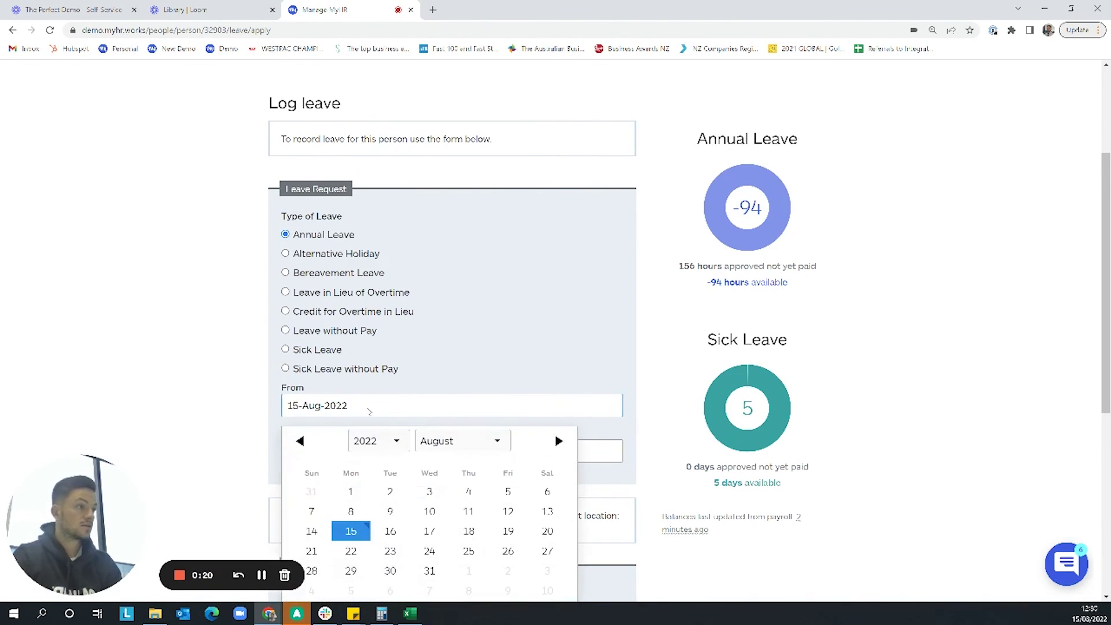
scroll(452, 405, "down", 2)
left_click(566, 329)
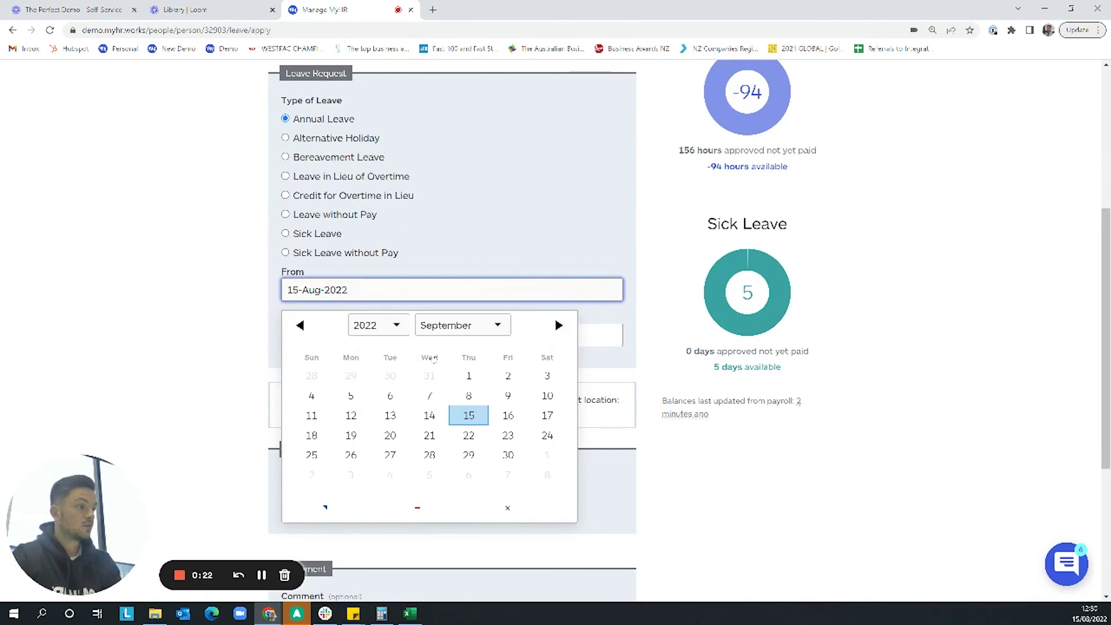
left_click(351, 455)
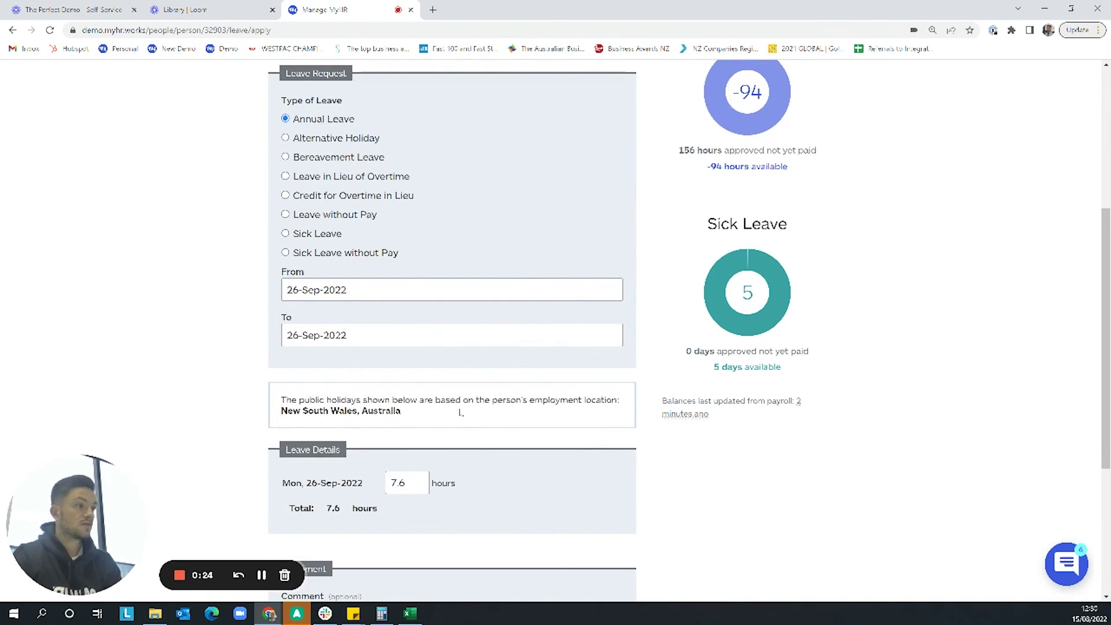
Step: Set the leave on 26-Sep-2022 to 8 hours and save the request without a comment
scroll(501, 410, "down", 2)
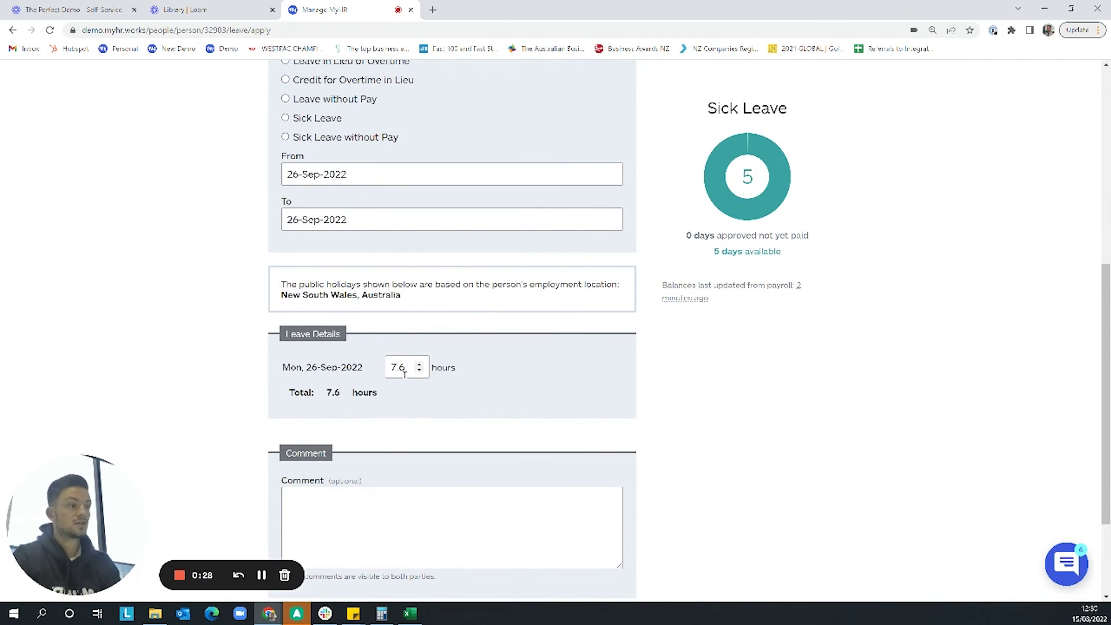
left_click_drag(406, 369, 393, 371)
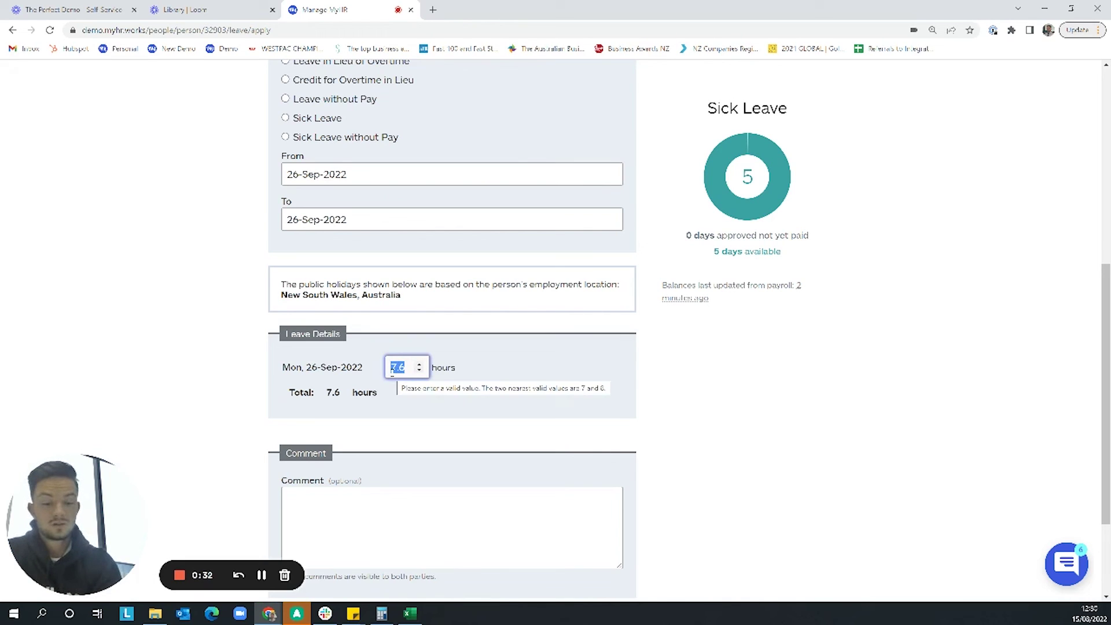
type("8")
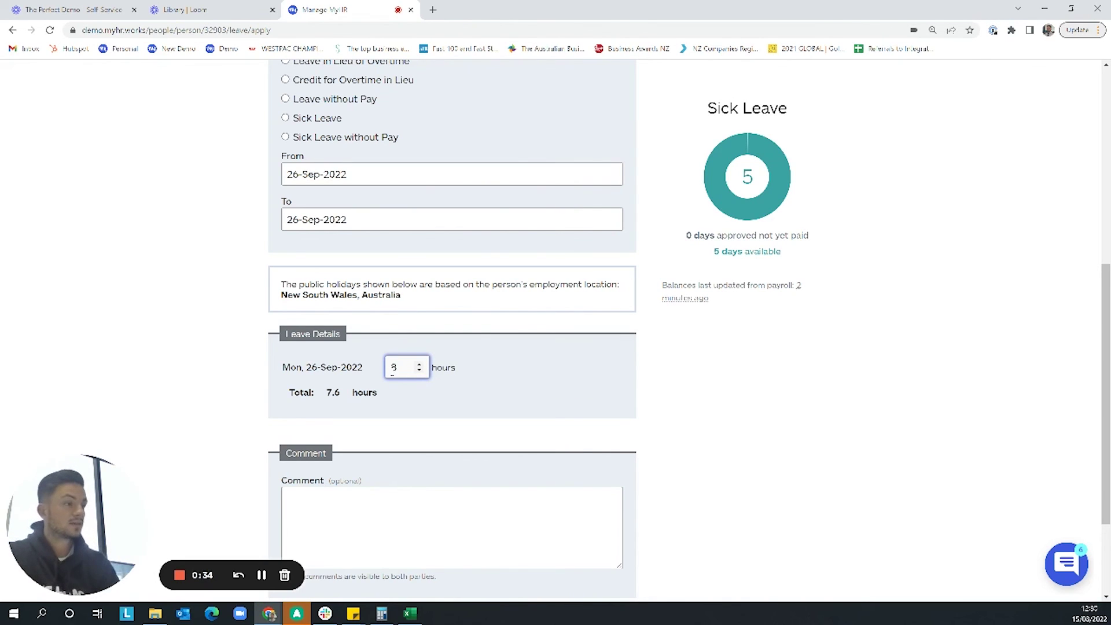
scroll(377, 473, "down", 2)
left_click(409, 411)
scroll(409, 411, "down", 1)
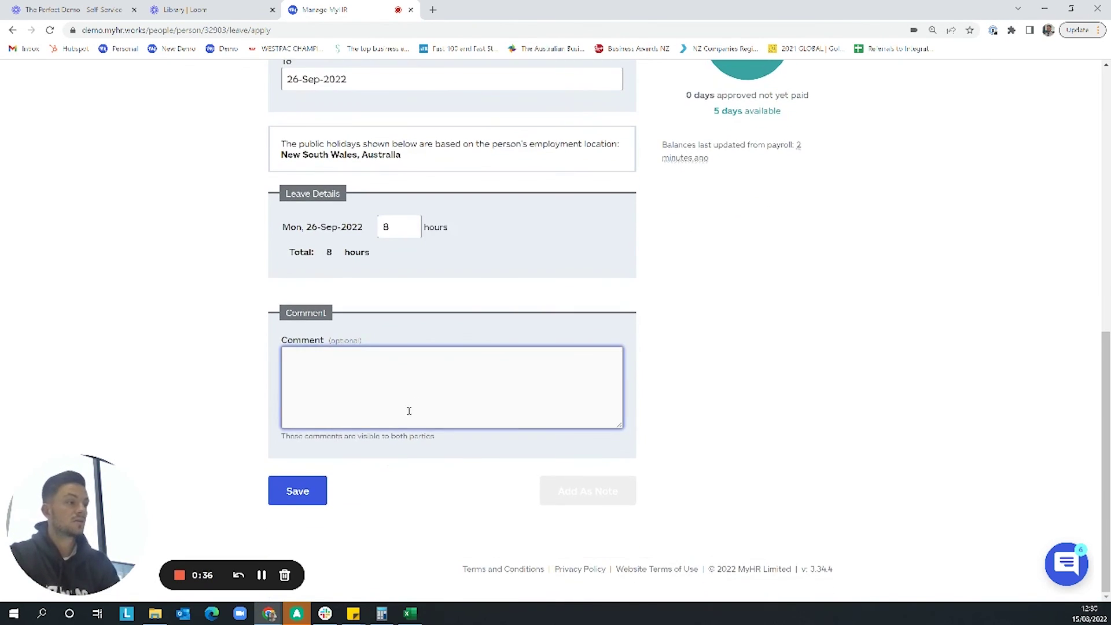
left_click(298, 491)
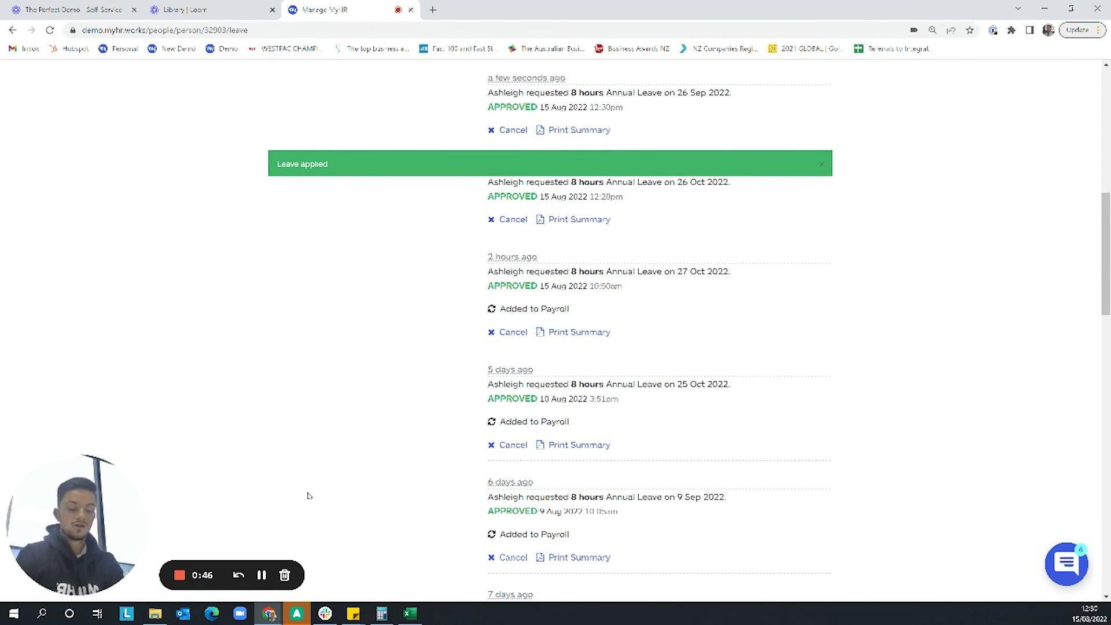
Step: Examine the employee's leave history and annual leave balance
scroll(309, 495, "down", 2)
scroll(309, 495, "up", 2)
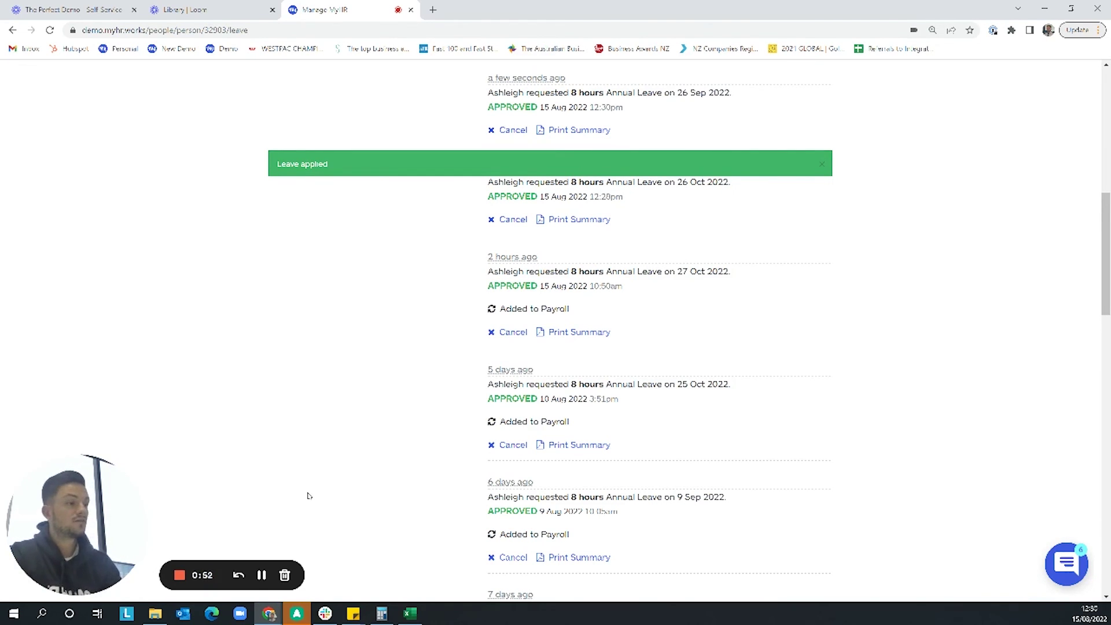
scroll(558, 269, "up", 10)
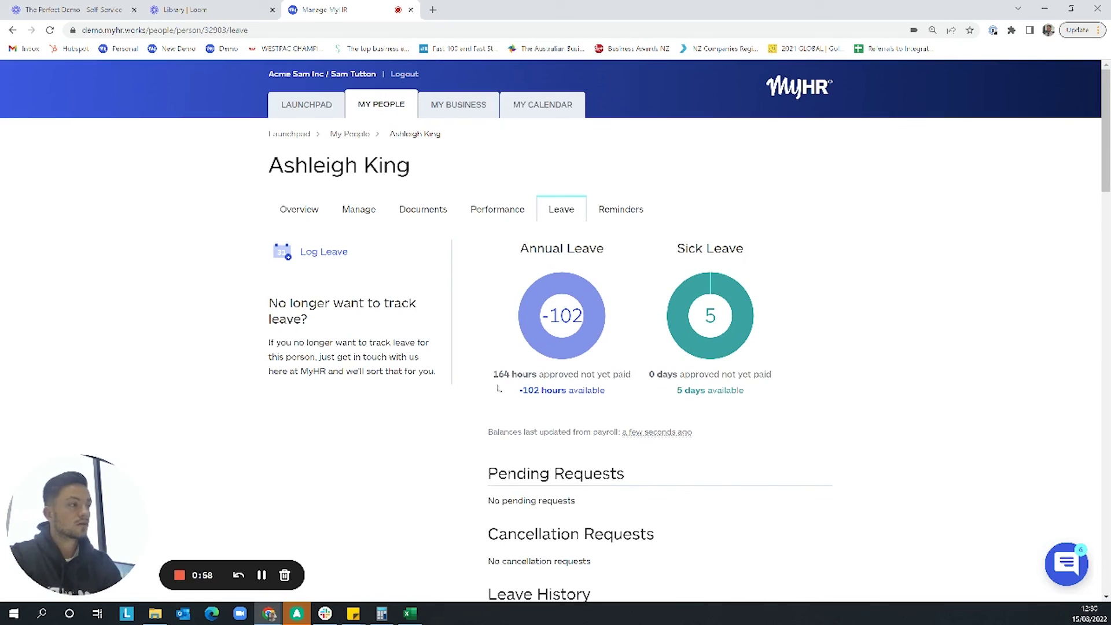
mouse_move(501, 397)
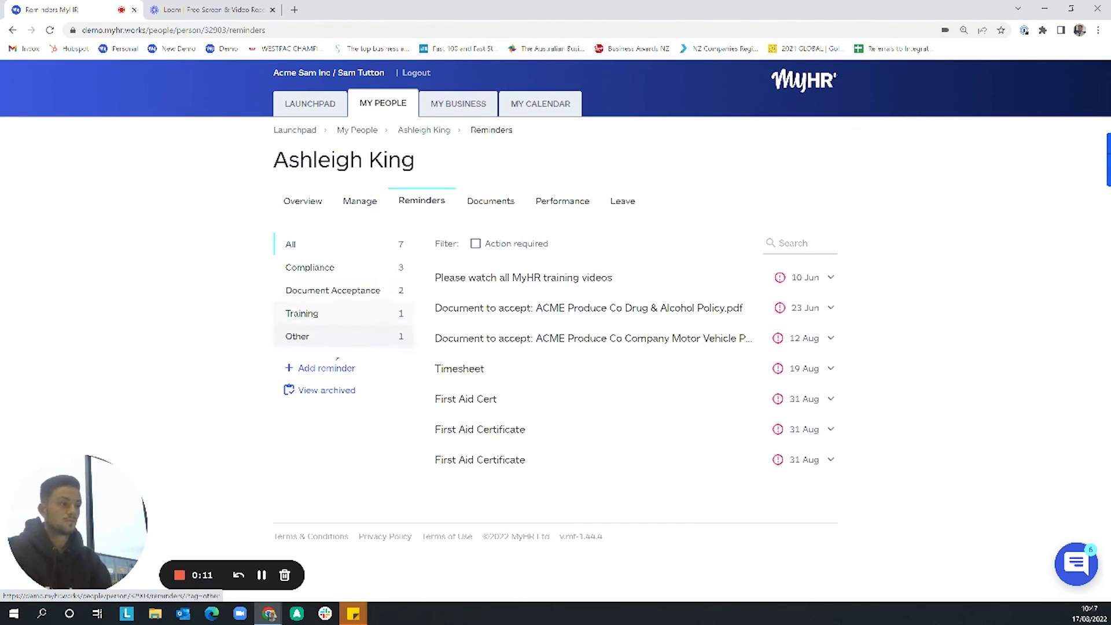
Step: Start a new reminder for the employee with event date 19-Aug-2022 and category Other
left_click(333, 368)
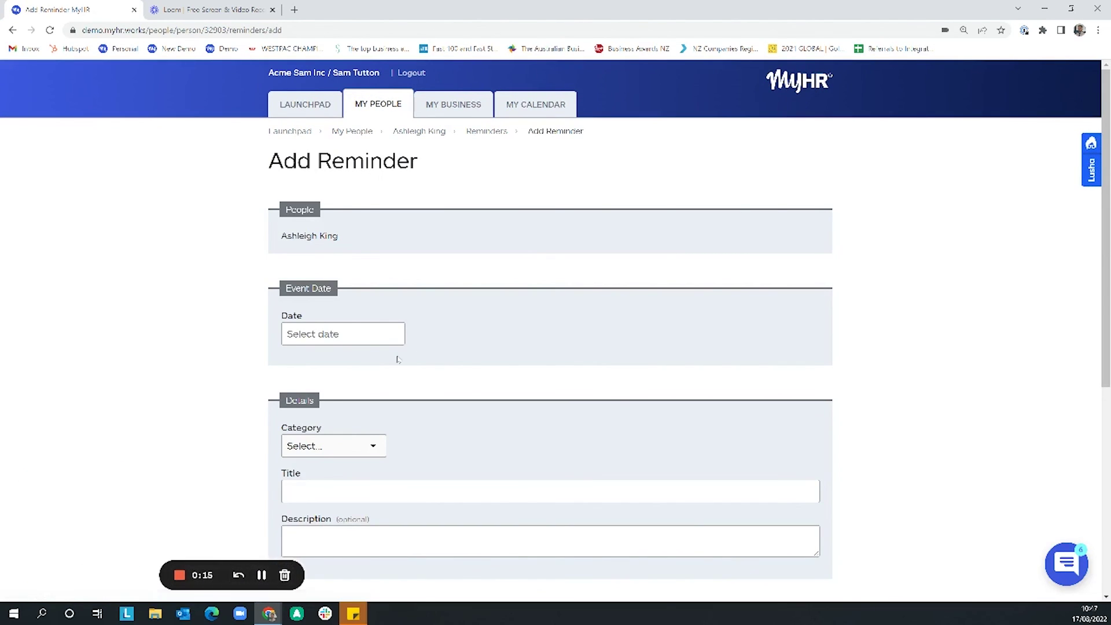
left_click(355, 333)
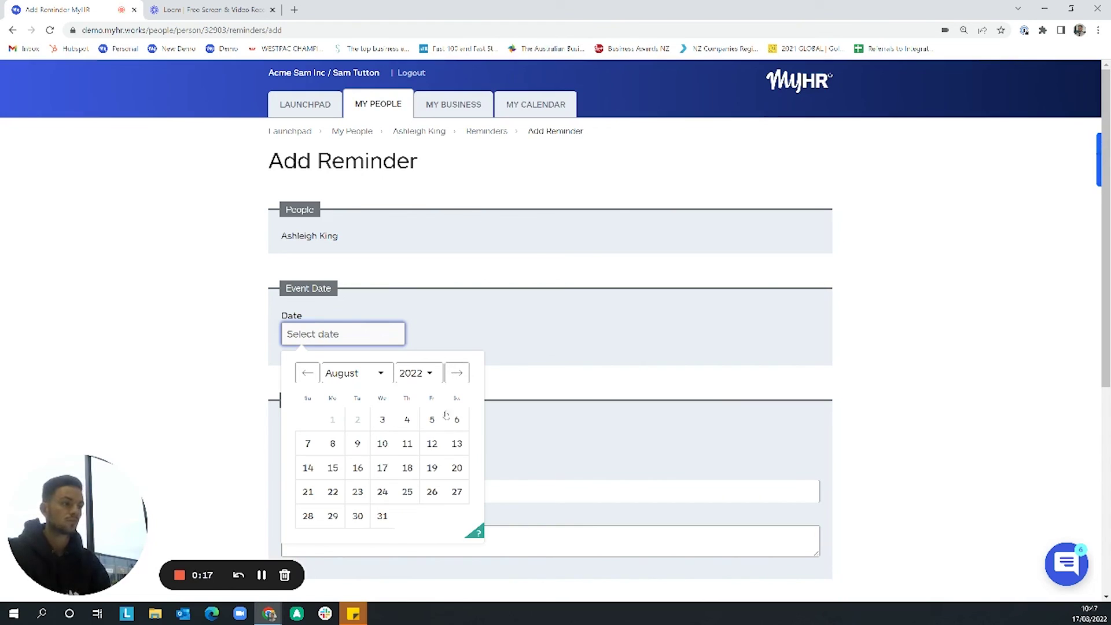
left_click(432, 467)
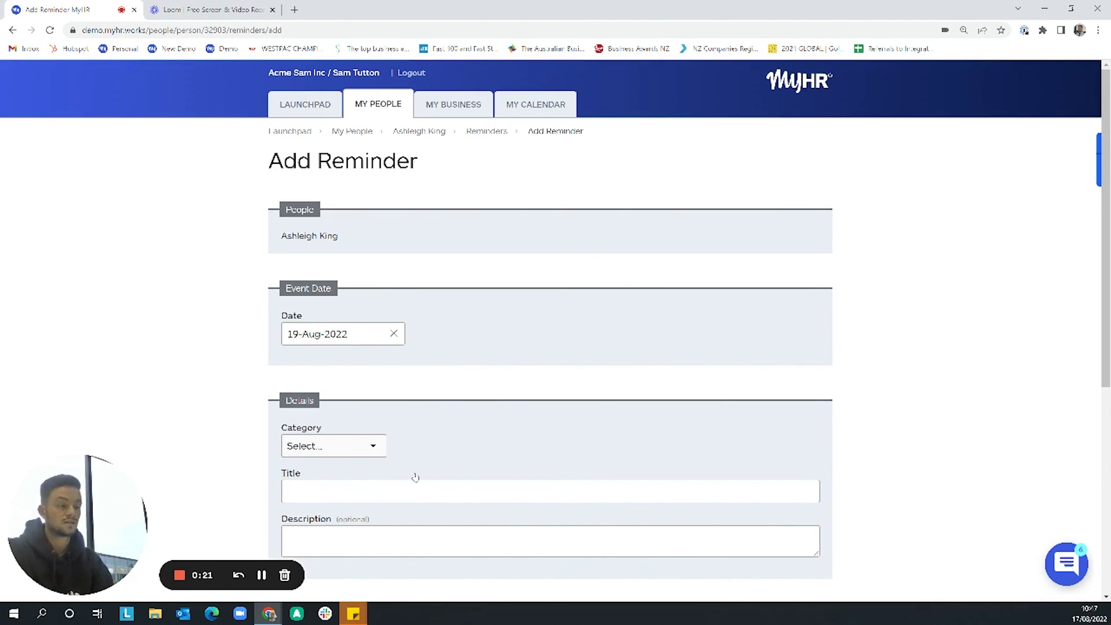
scroll(376, 459, "down", 2)
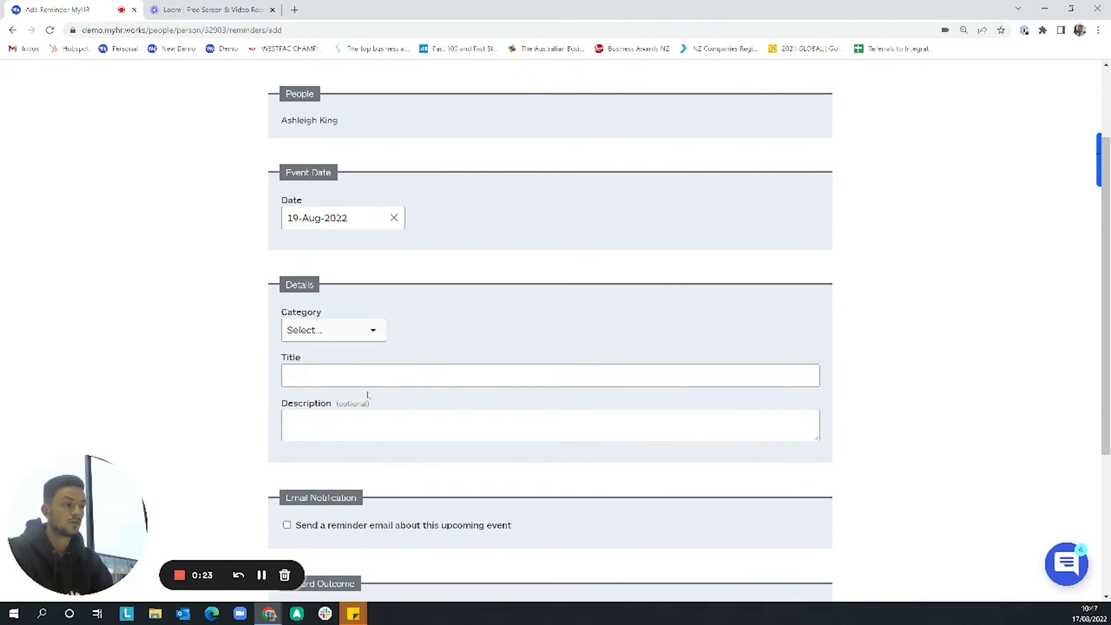
left_click(347, 330)
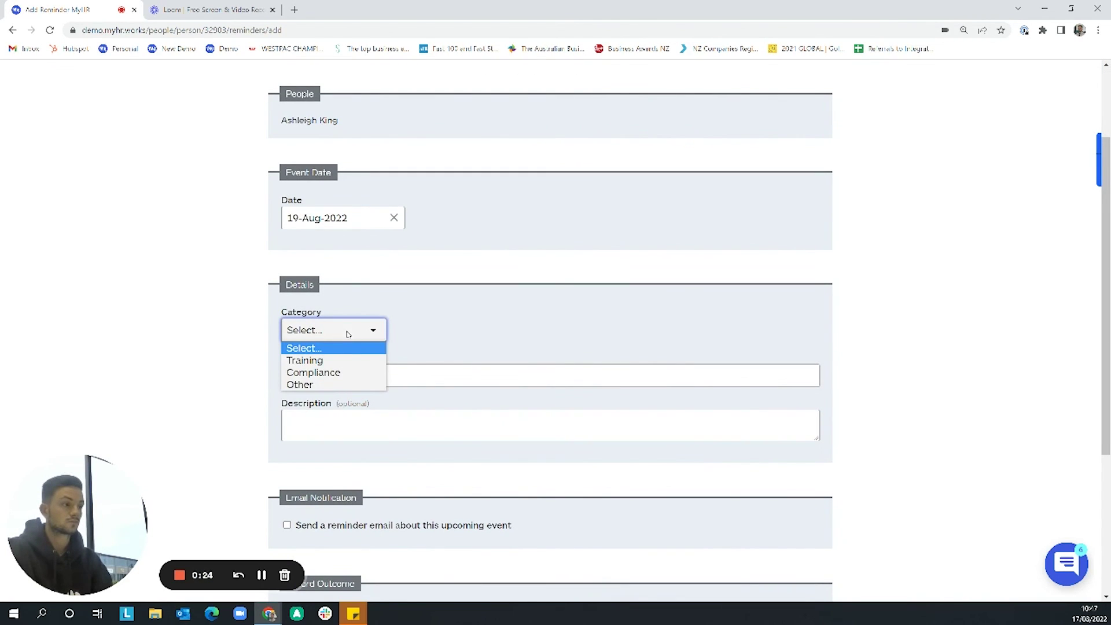
left_click(324, 386)
Step: Enter "Timesheet" as the reminder's title
left_click(326, 378)
type("Timehseet")
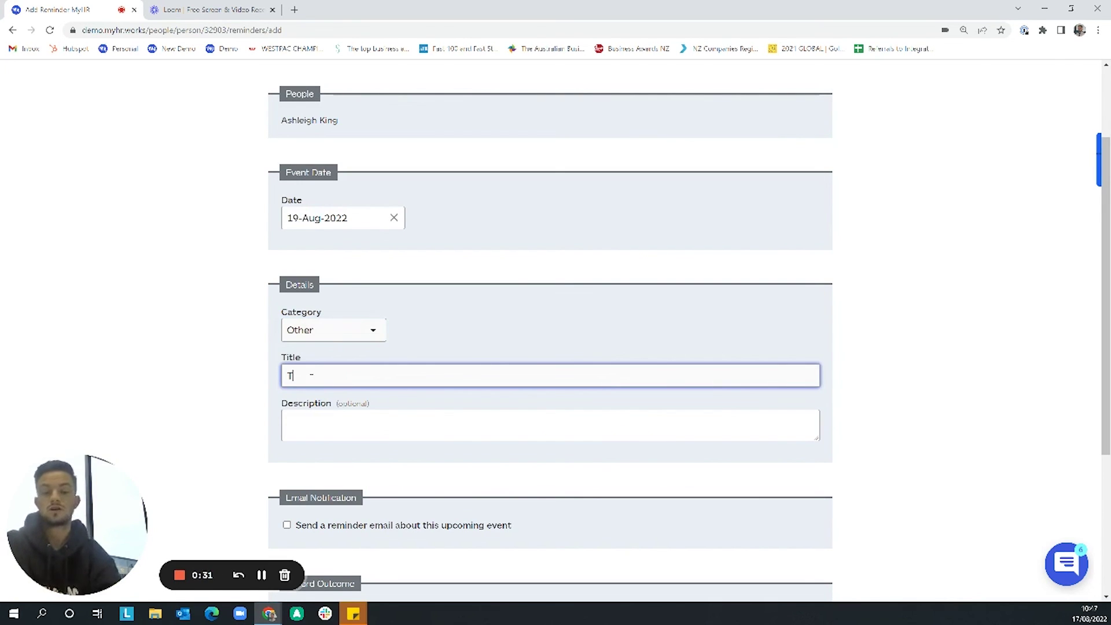
left_click(550, 425)
left_click(322, 377)
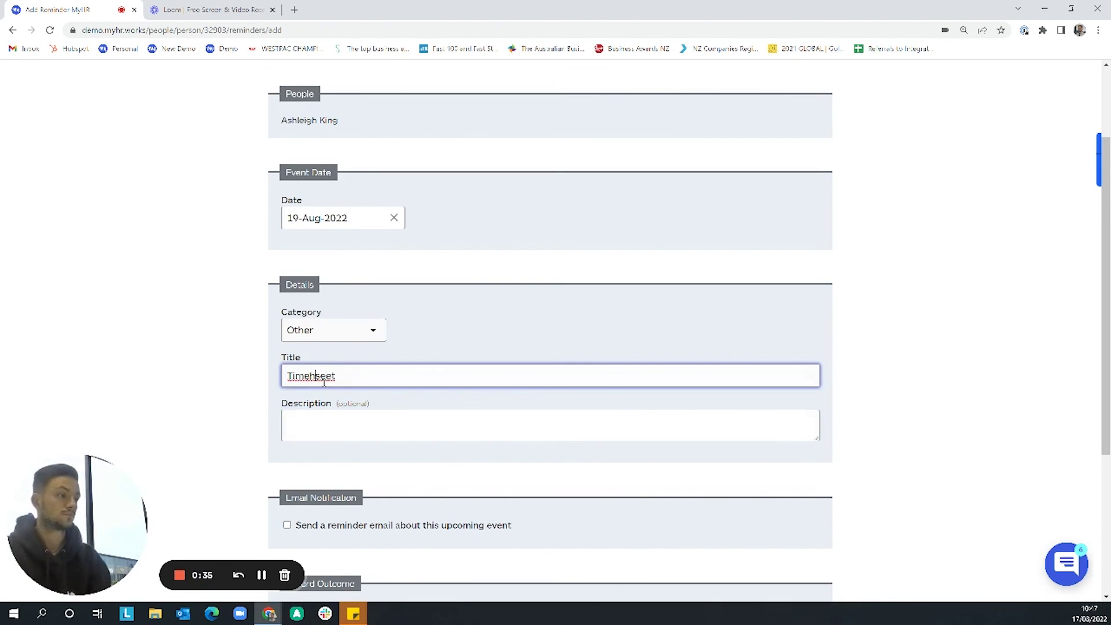
key("BackSpace")
key("BackSpace")
type("sh")
key("Tab")
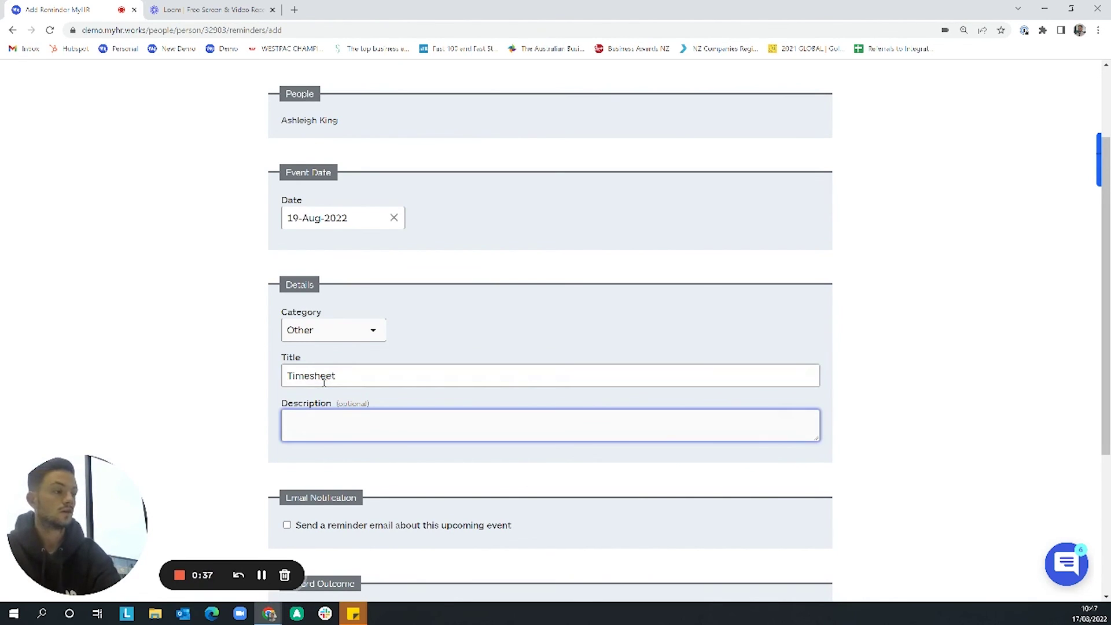
Step: Enter the reminder description "please update your timesheet before the end of the week"
type("please update your tine")
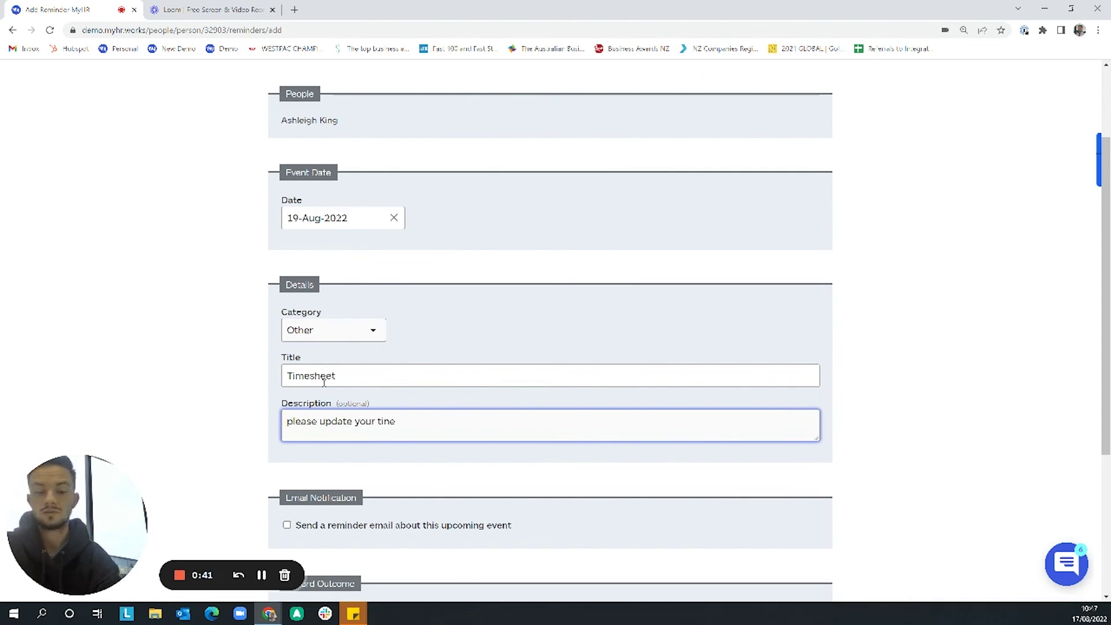
key("BackSpace")
key("BackSpace")
type("mesh")
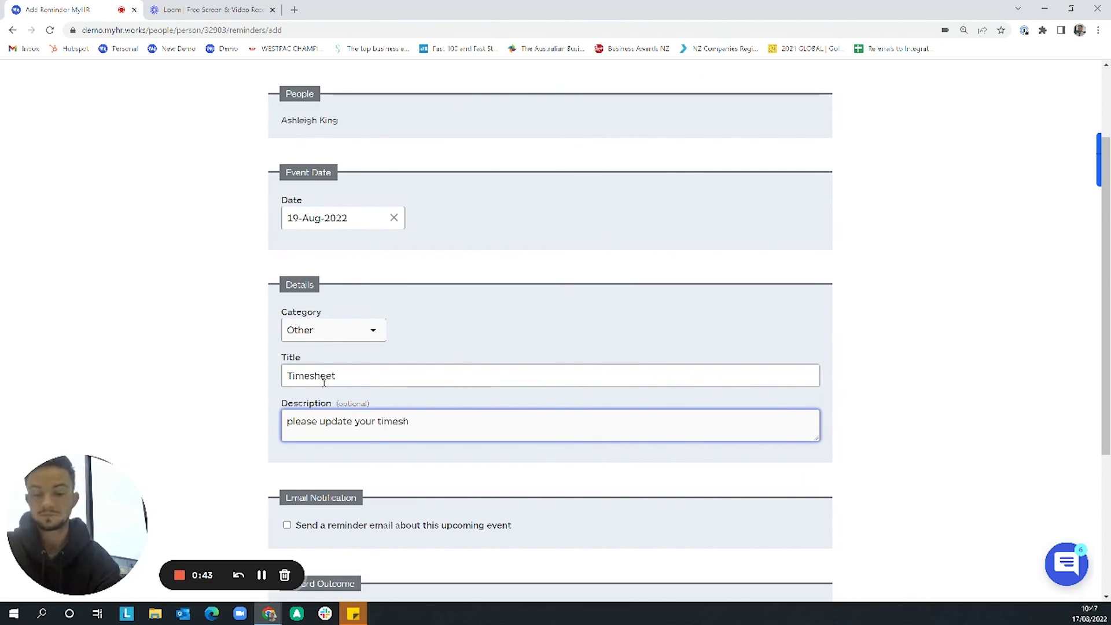
type("eet before the ")
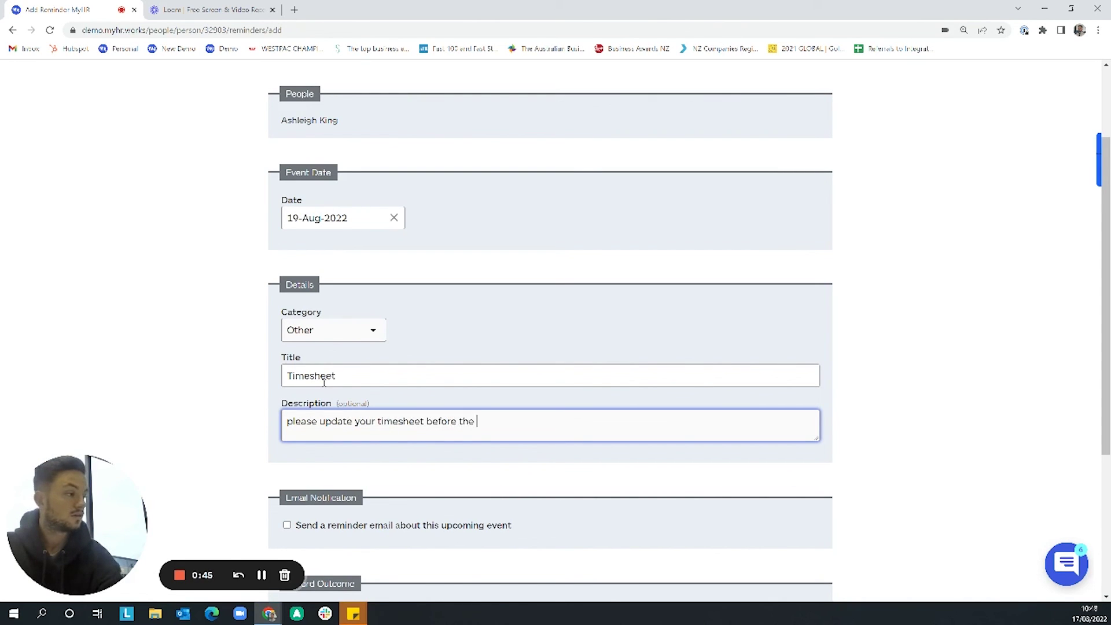
type("end of the week")
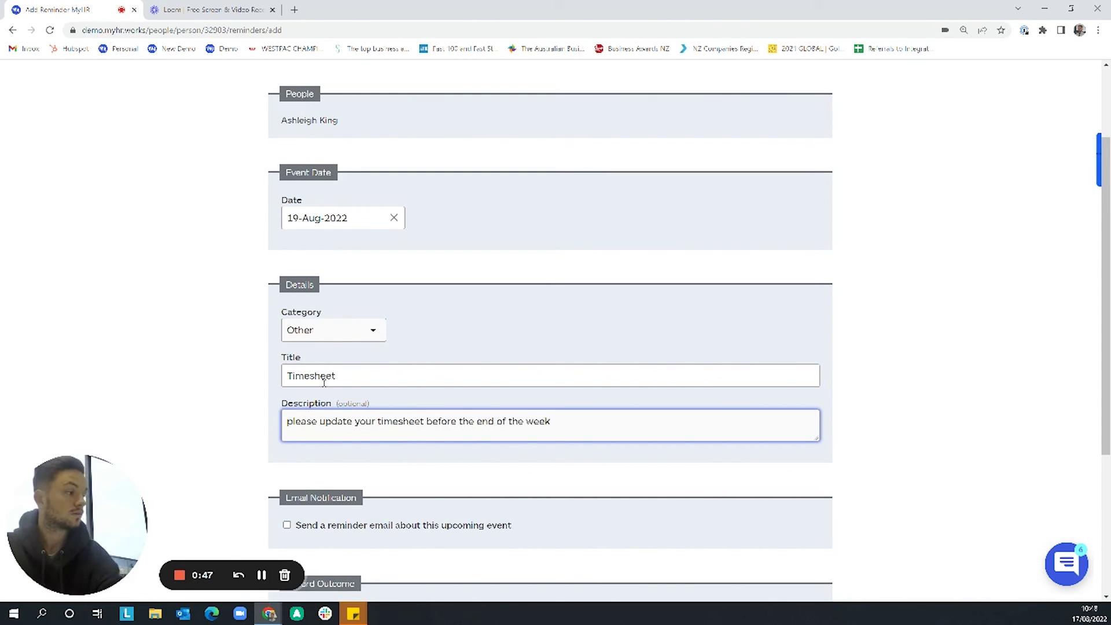
Step: Enable the reminder email notification and schedule it 1 day before the event date
scroll(355, 441, "down", 2)
left_click(286, 410)
left_click(362, 432)
left_click(368, 461)
Step: Set the reminder's recorded outcome to Completion and submit the reminder
scroll(365, 459, "down", 3)
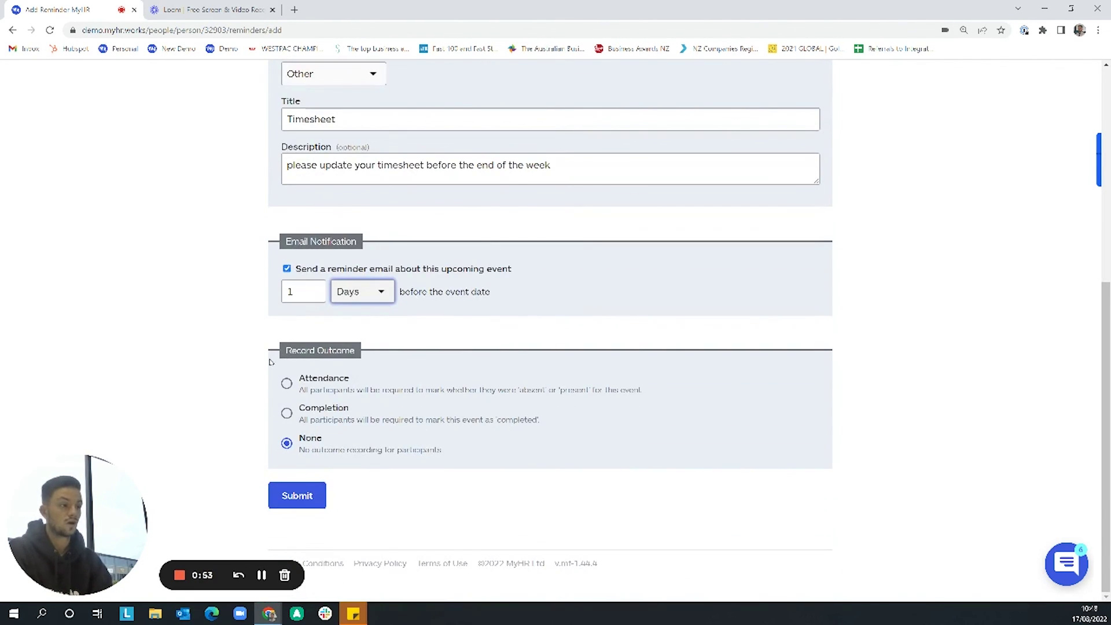
left_click(286, 413)
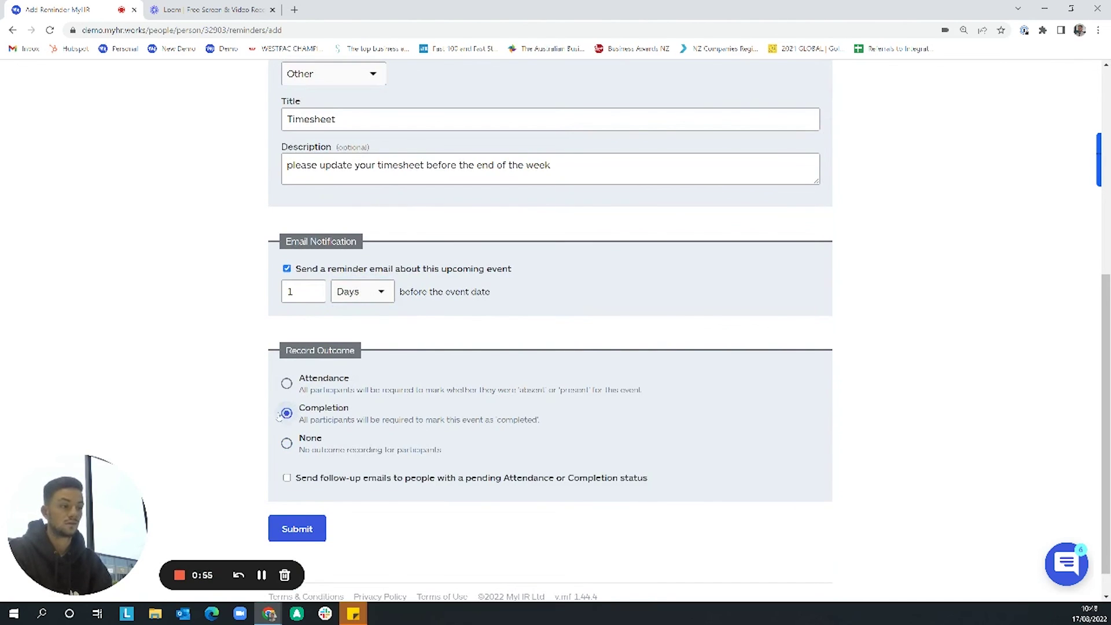
scroll(333, 417, "down", 2)
left_click(303, 493)
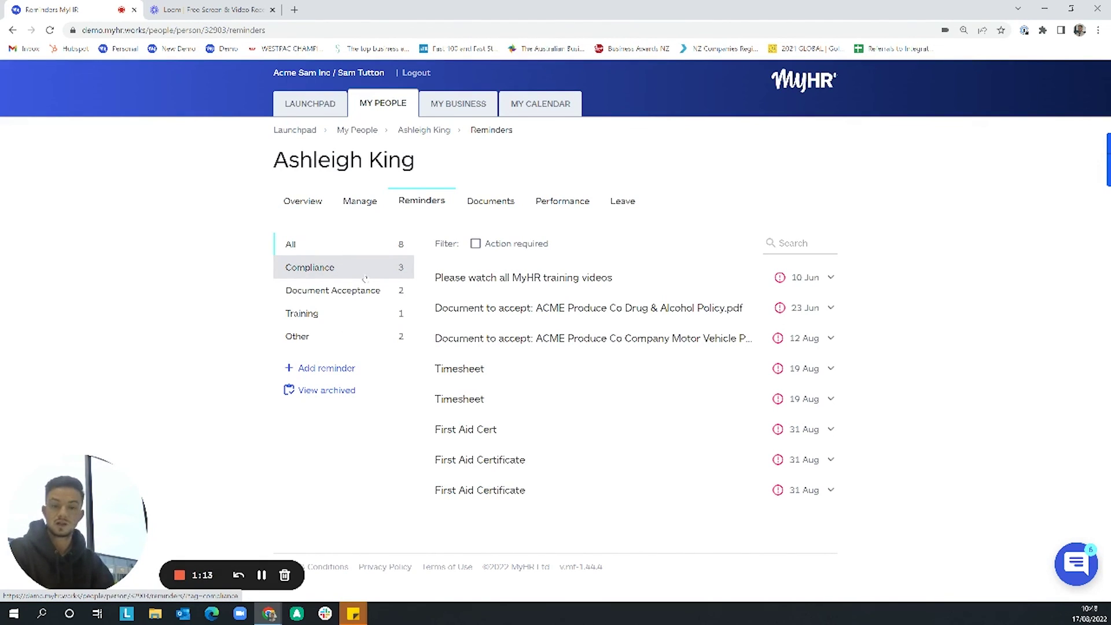
Step: Go from the employee's reminders to the Launchpad
left_click(310, 104)
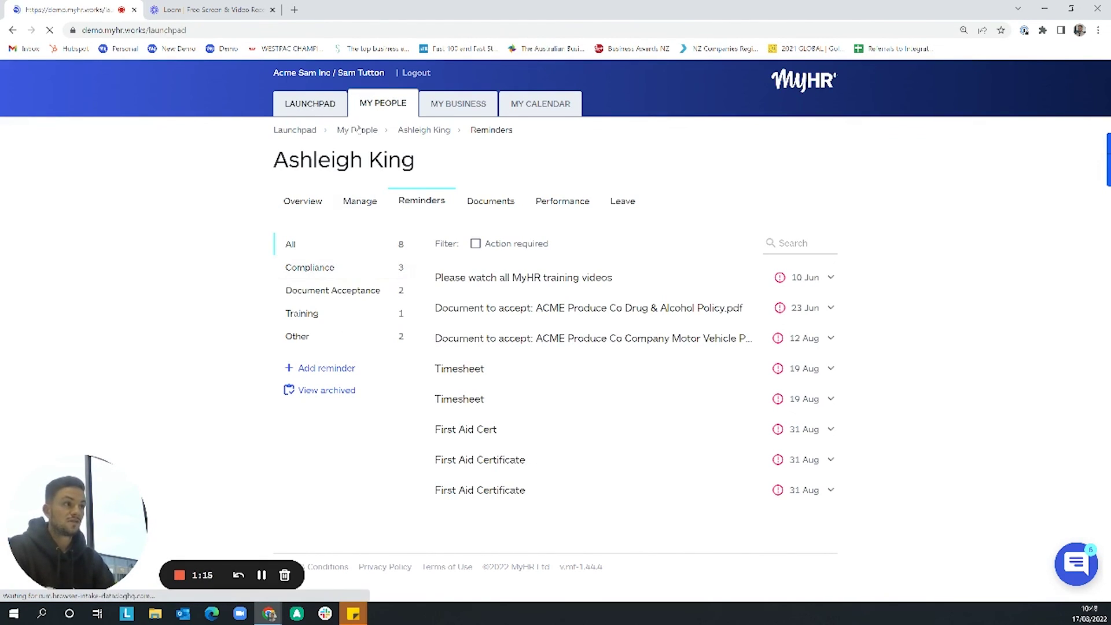